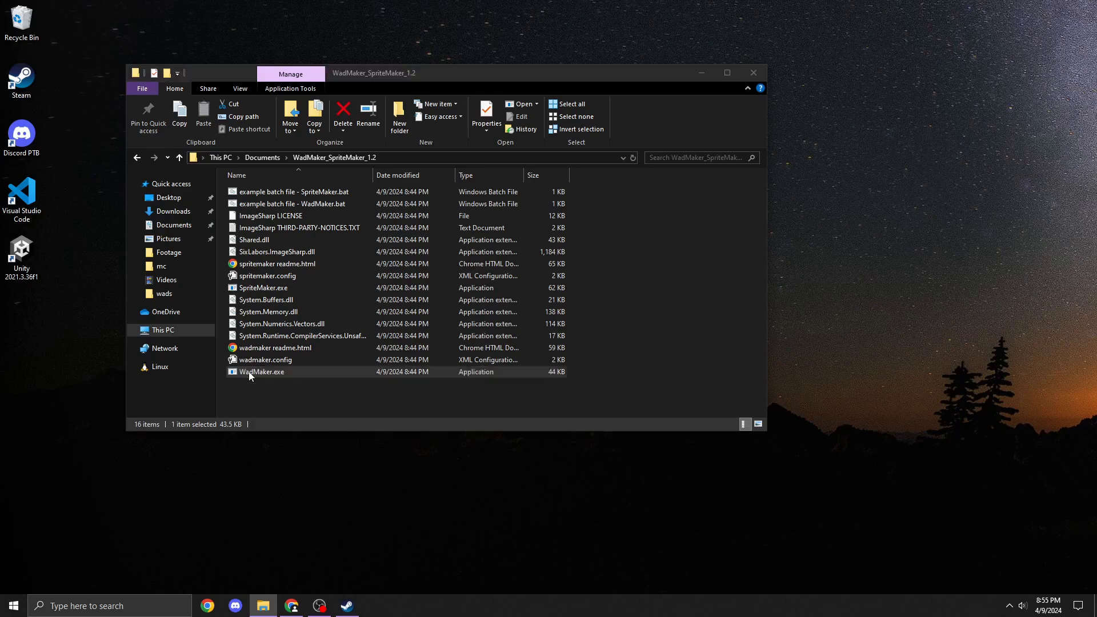
# Copy WadMaker.exe from the WadMaker_SpriteMaker_1.2 folder, paste it as a desktop shortcut, and place it just above the TrenchBroom shortcut's row.
pyautogui.click(591, 318)
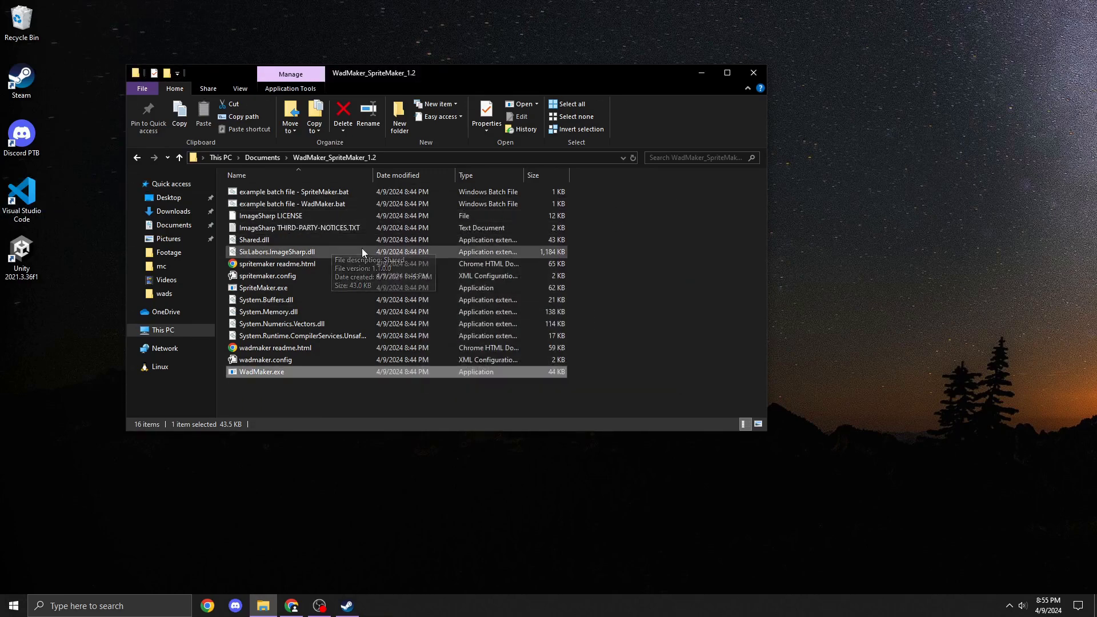
pyautogui.rightClick(253, 374)
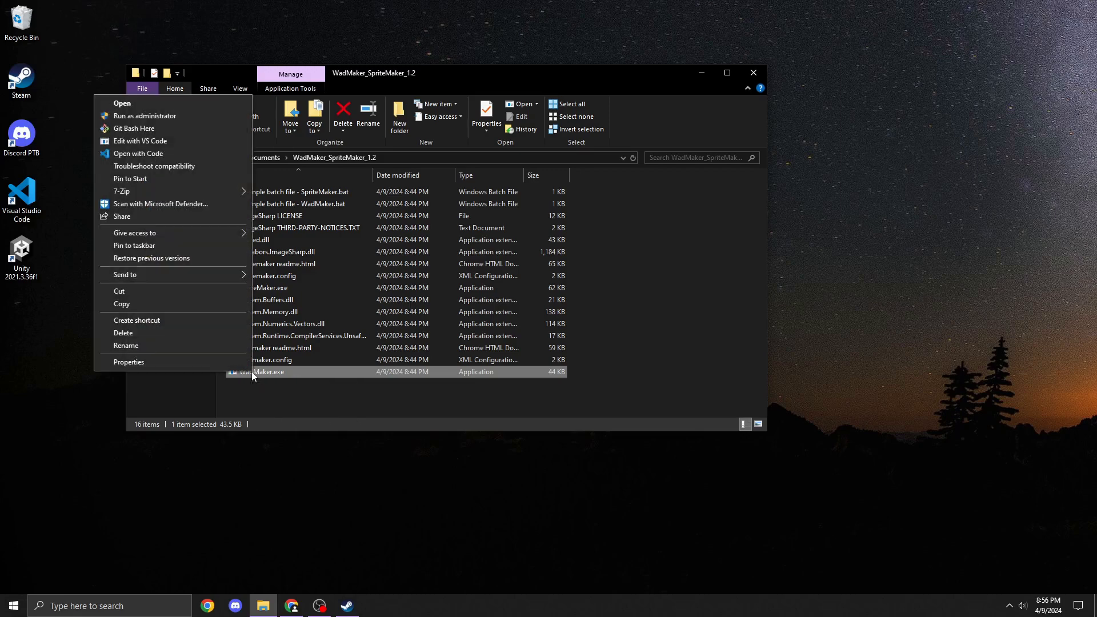
pyautogui.click(169, 297)
pyautogui.click(701, 73)
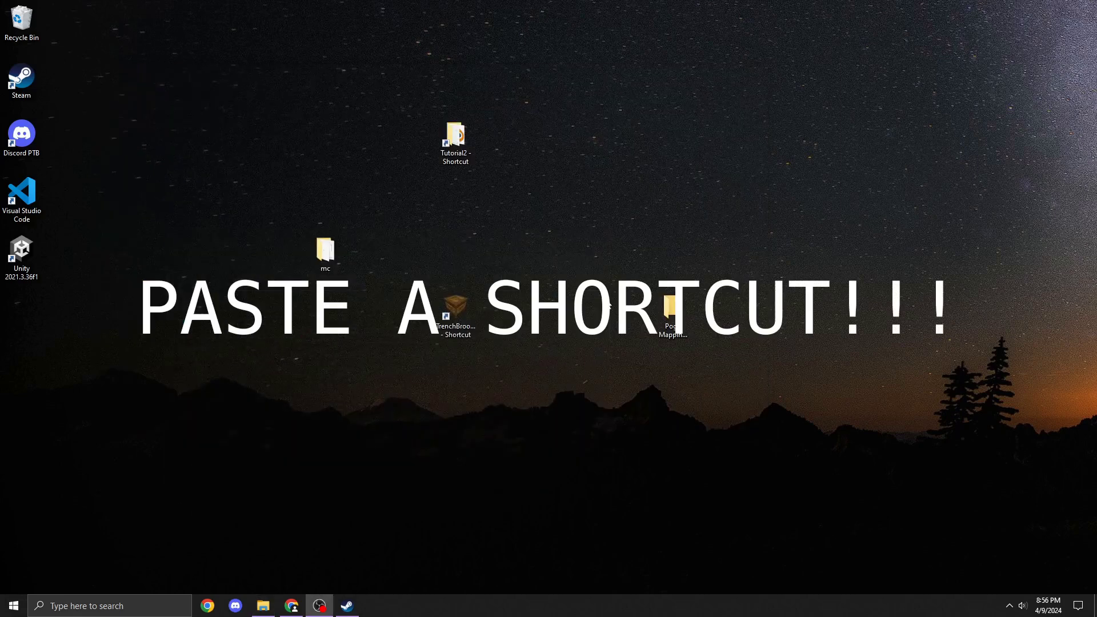
pyautogui.rightClick(554, 223)
pyautogui.click(498, 286)
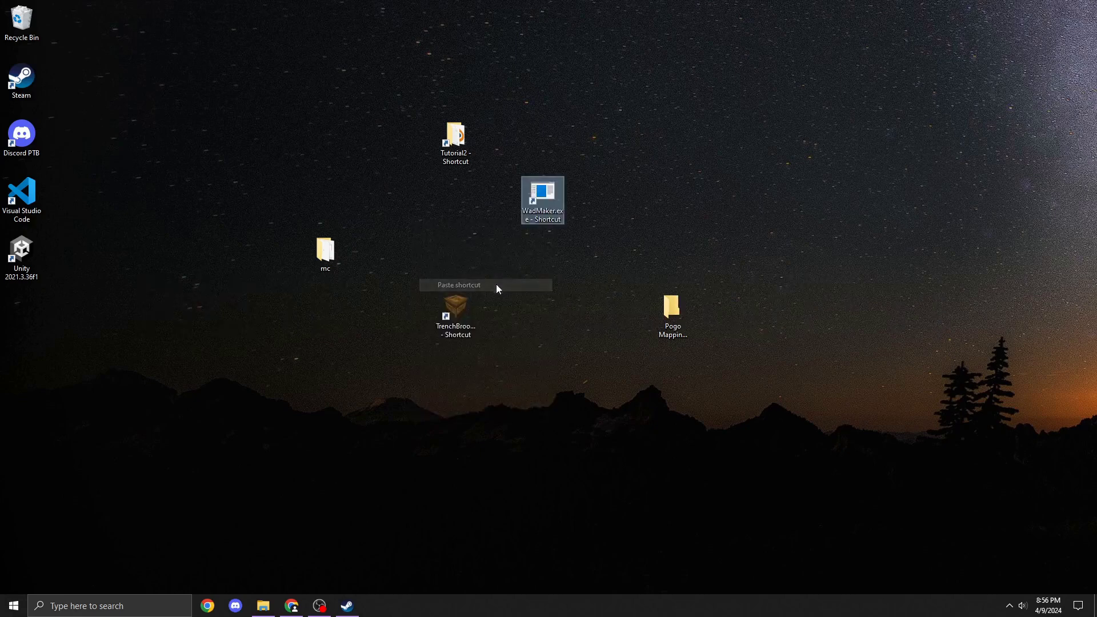
pyautogui.moveTo(535, 210); pyautogui.dragTo(536, 268)
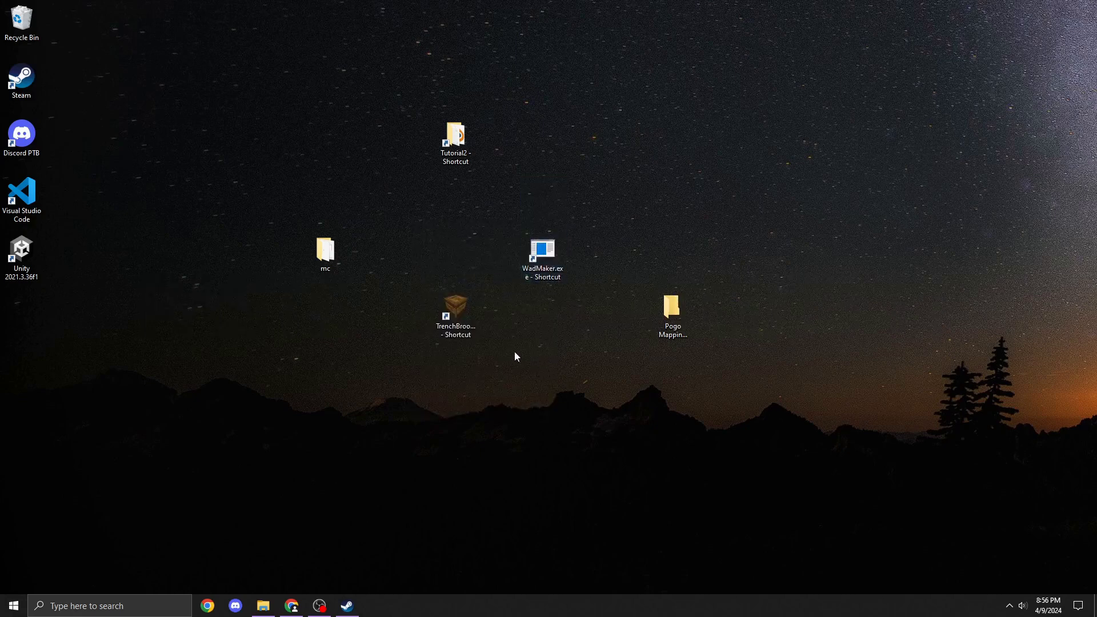
# Open the mc texture folder on the desktop and delete wadmaker.dat from it.
pyautogui.click(329, 268)
pyautogui.doubleClick(330, 268)
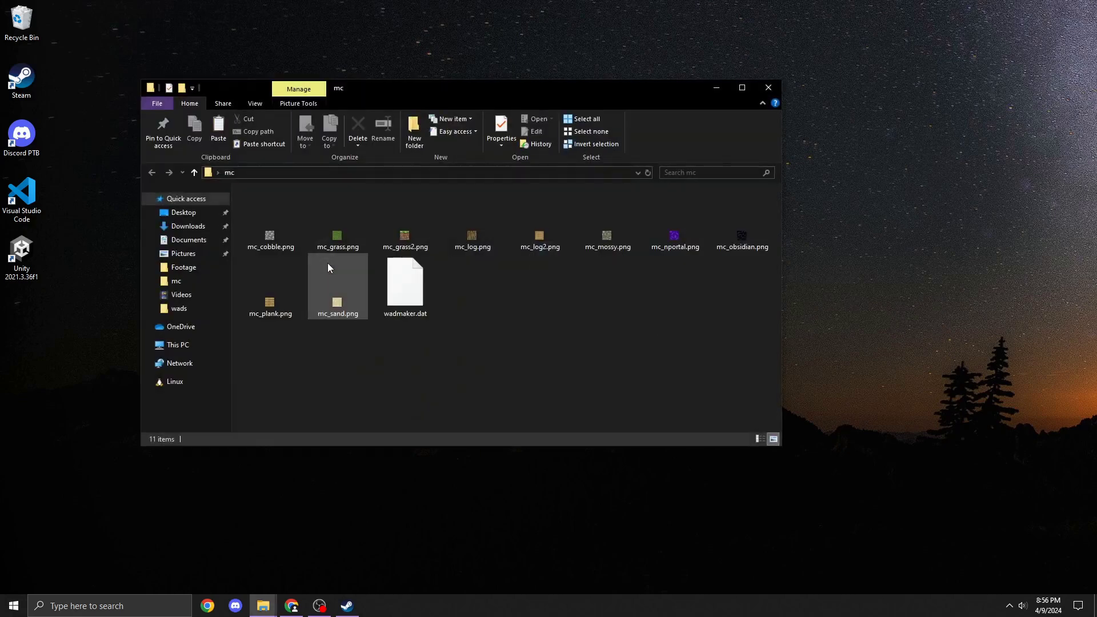
pyautogui.click(405, 285)
pyautogui.press('Delete')
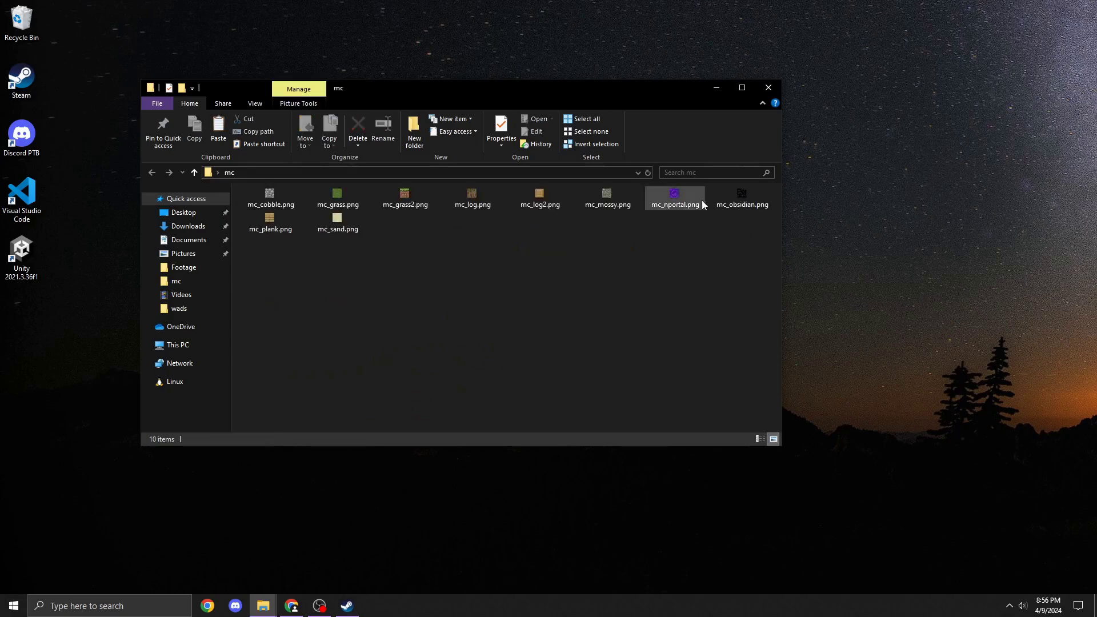
# Open mc_grass.png in Paint and inspect the texture and its pixel dimensions.
pyautogui.doubleClick(334, 196)
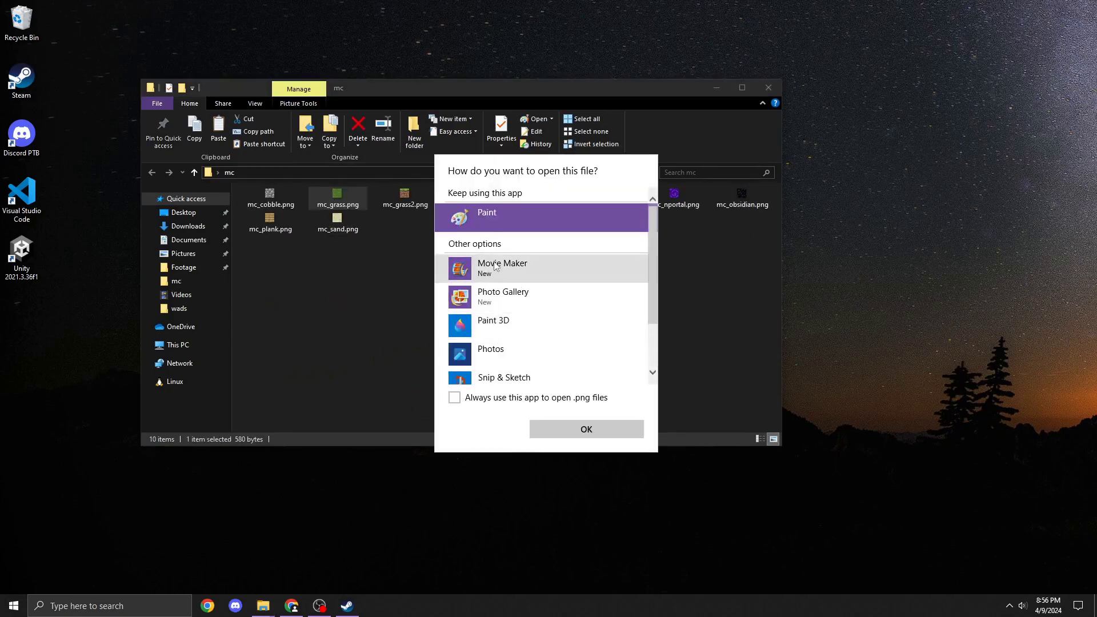
pyautogui.click(586, 429)
pyautogui.keyDown('ctrl'); pyautogui.scroll(7, 180, 244); pyautogui.keyUp('ctrl')
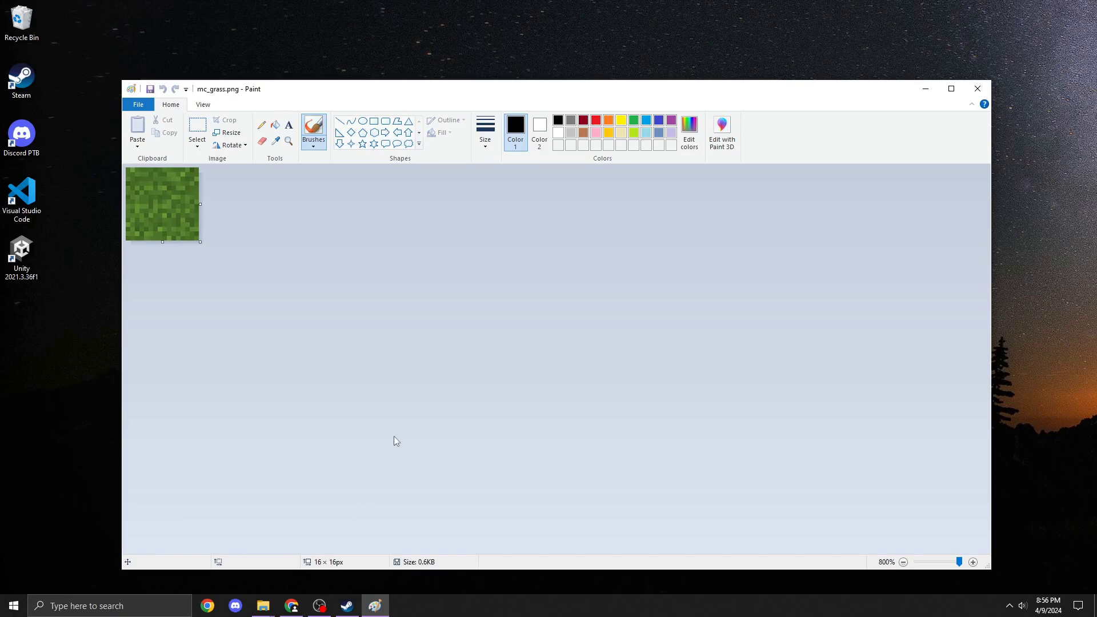
# Work out the powers of two in Calculator by repeatedly doubling 2 up to 1,024, and close Calculator and Paint.
pyautogui.press('super')
pyautogui.write('calc')
pyautogui.press('Return')
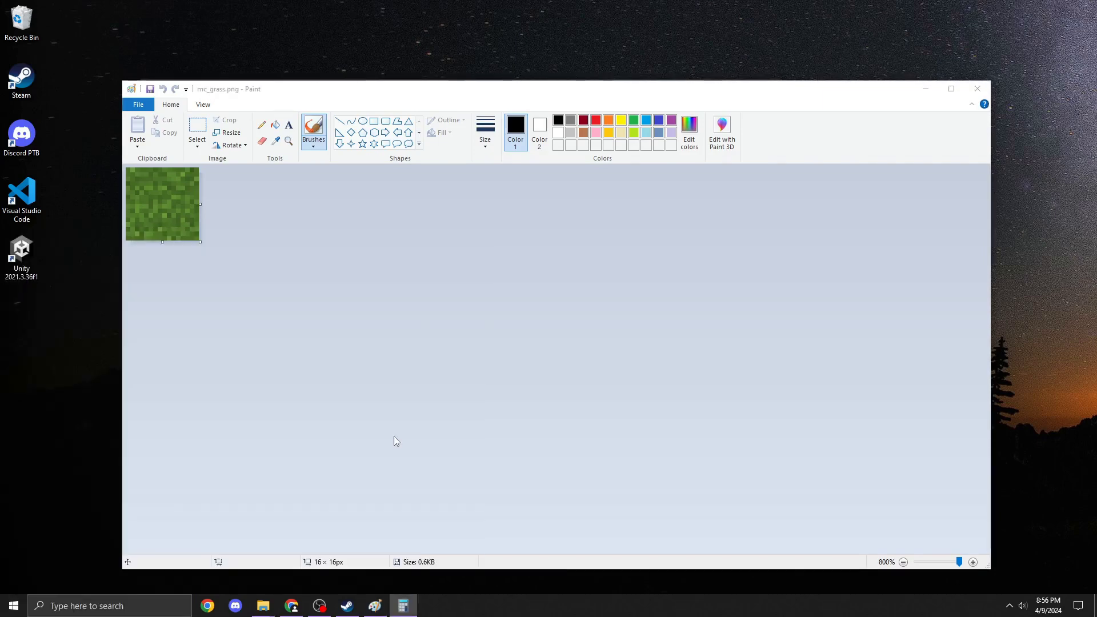
pyautogui.click(324, 411)
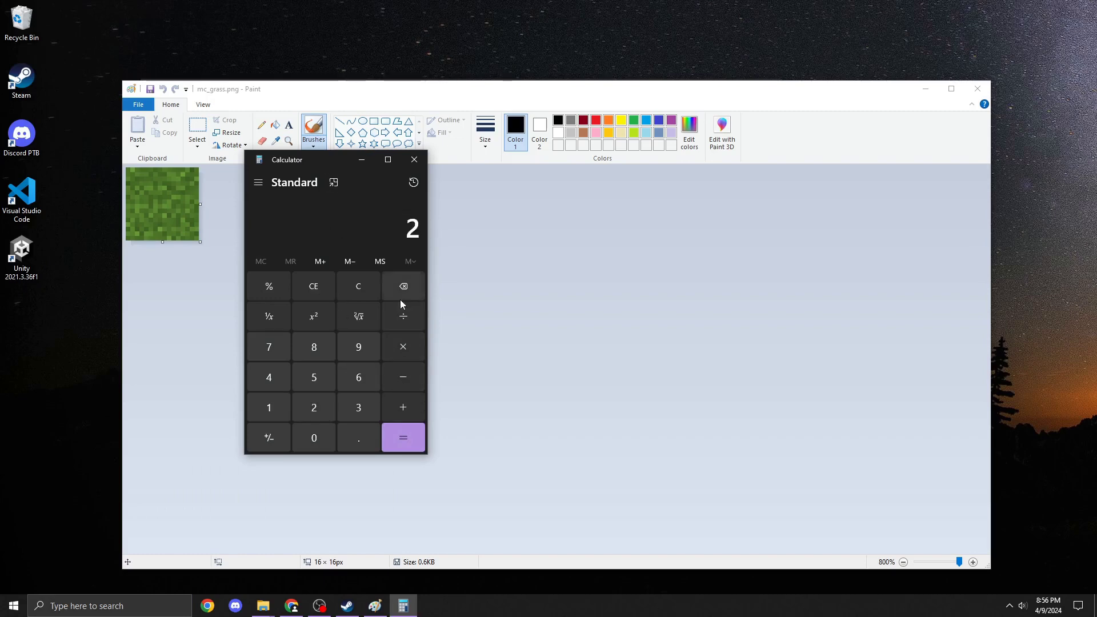
pyautogui.click(412, 348)
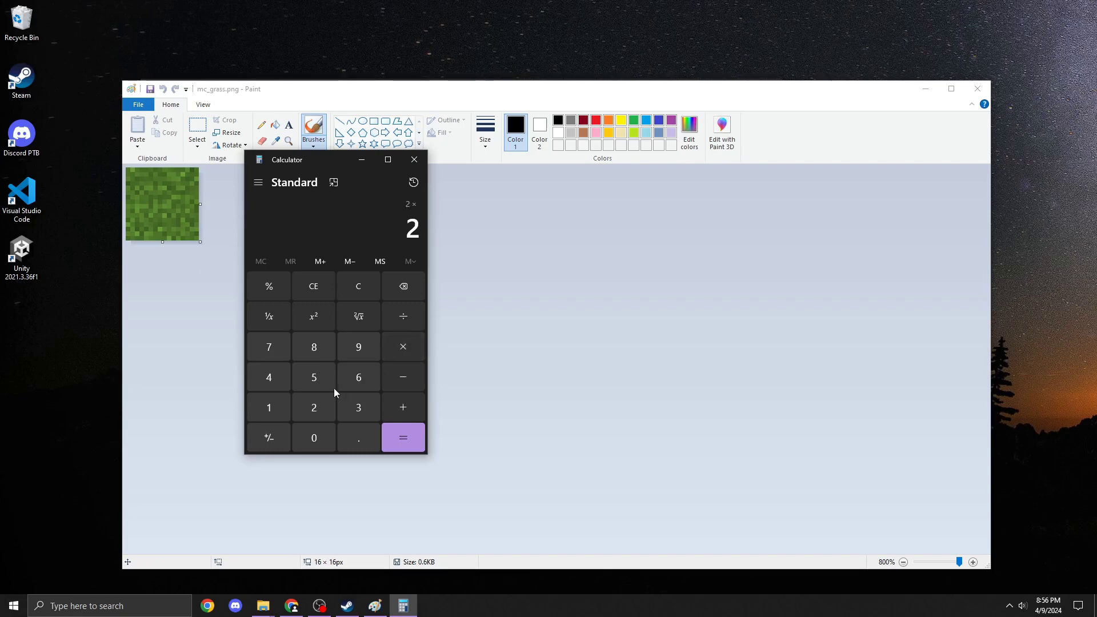
pyautogui.click(407, 447)
pyautogui.click(408, 447)
pyautogui.click(408, 446)
pyautogui.doubleClick(409, 445)
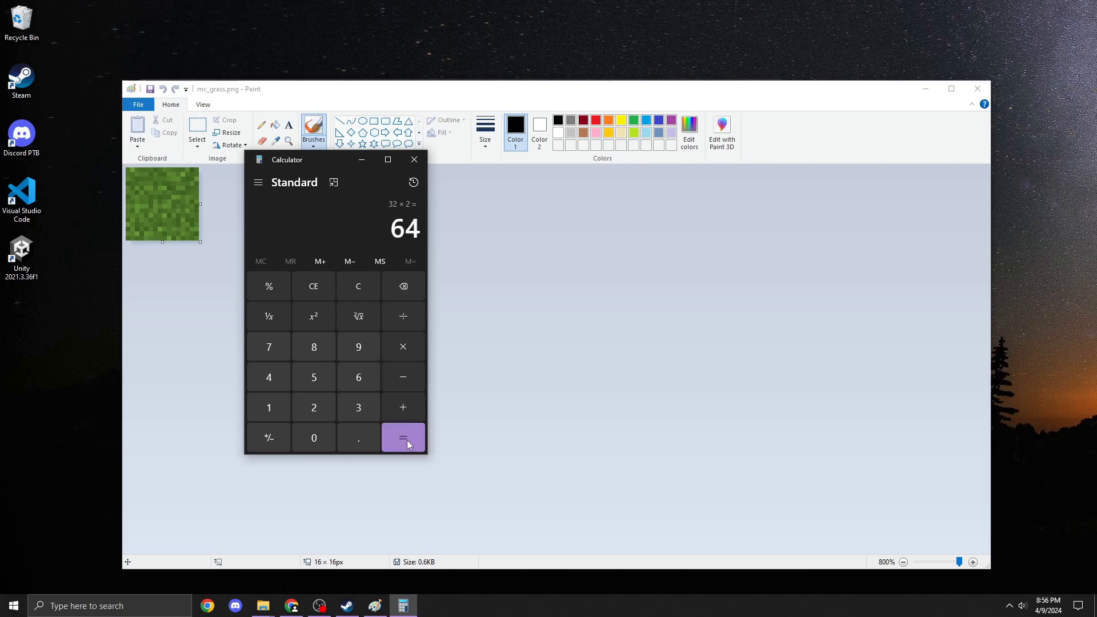
pyautogui.click(411, 441)
pyautogui.click(412, 440)
pyautogui.doubleClick(411, 438)
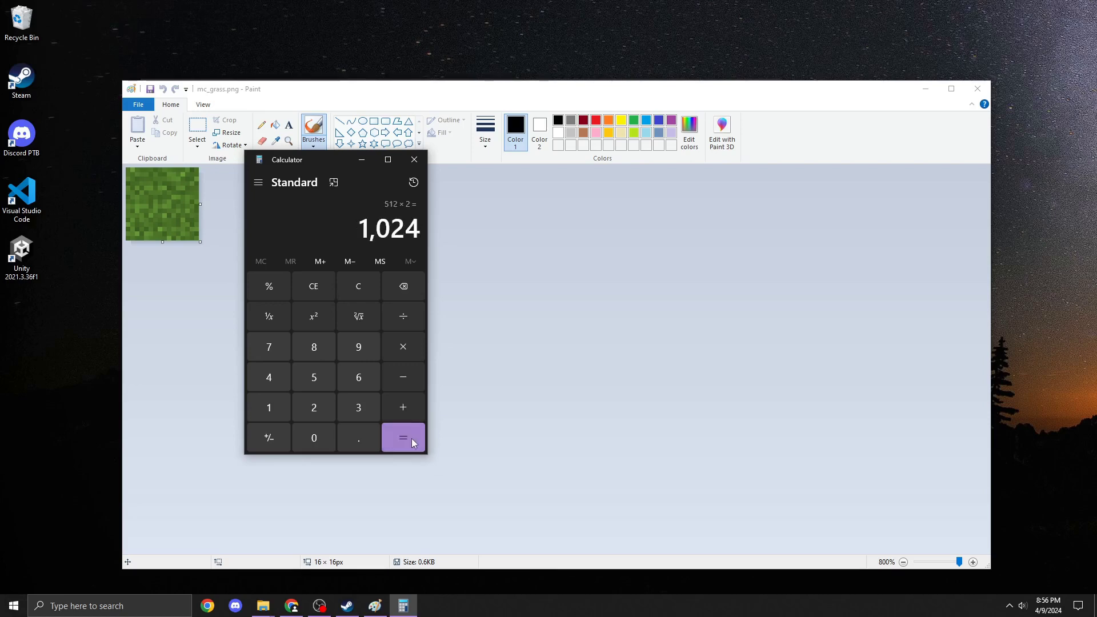
pyautogui.click(414, 161)
pyautogui.click(977, 89)
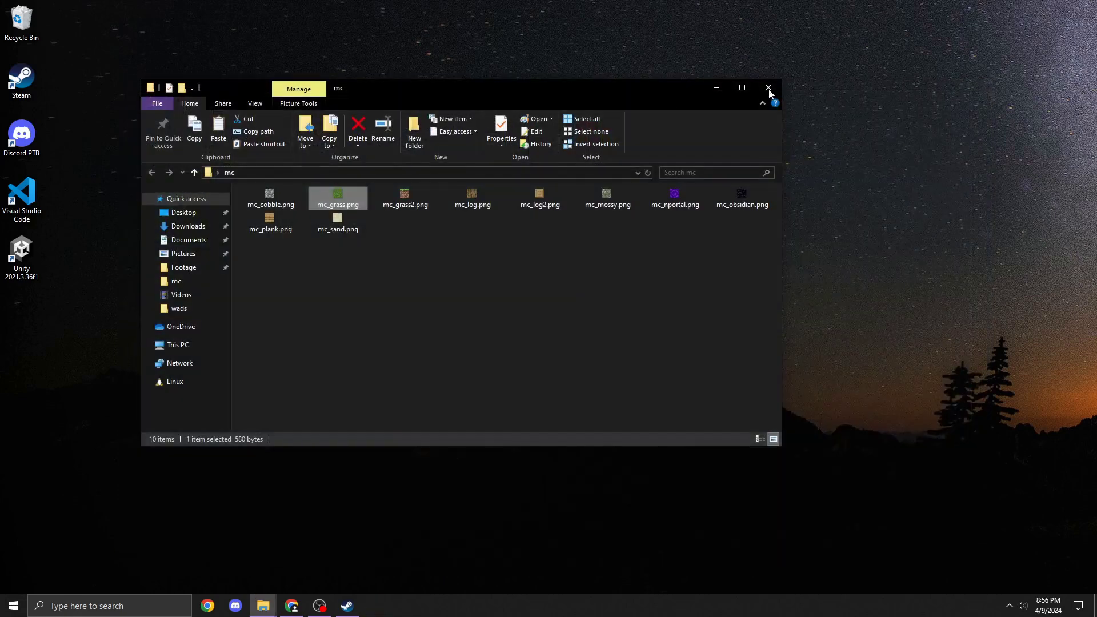
# Search the web in Chrome for how long a Quake texture name can be, and highlight the relevant result text.
pyautogui.click(593, 291)
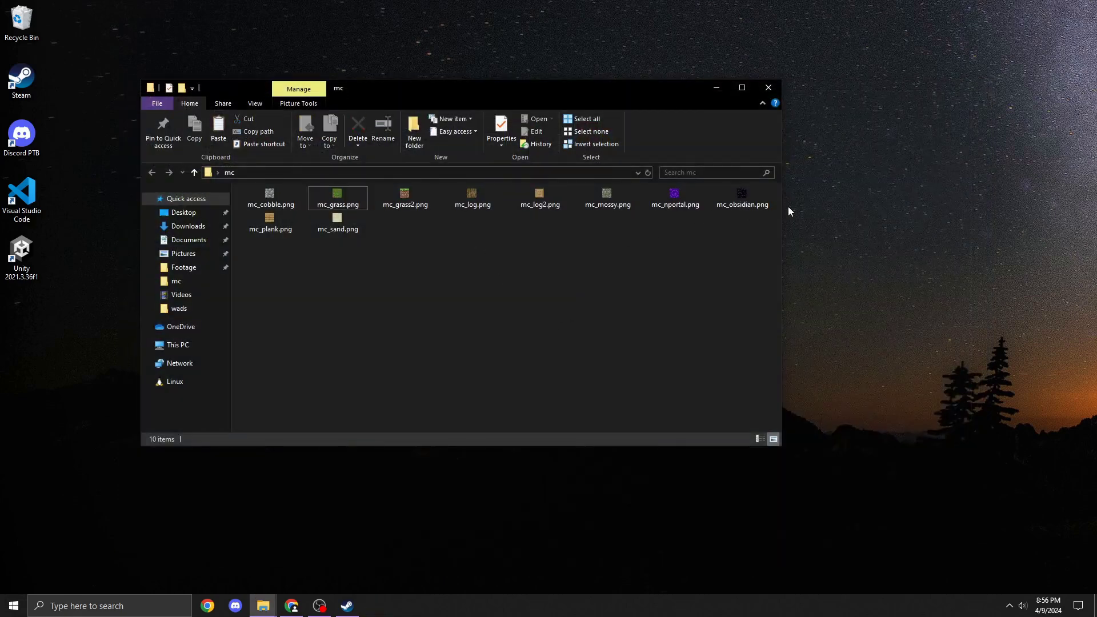
pyautogui.click(741, 210)
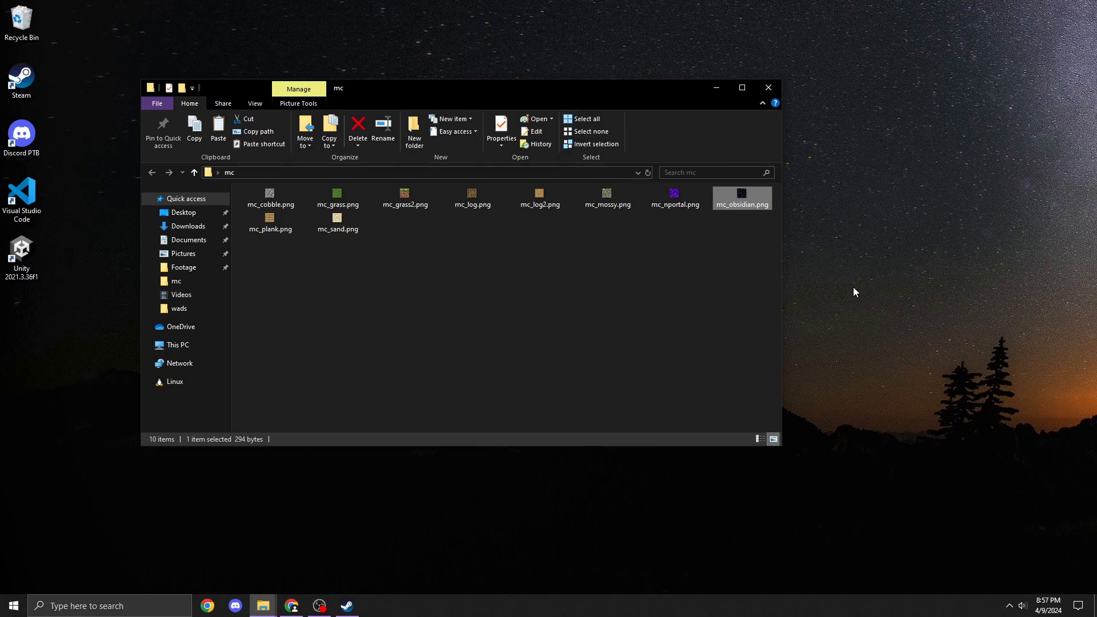
pyautogui.click(292, 605)
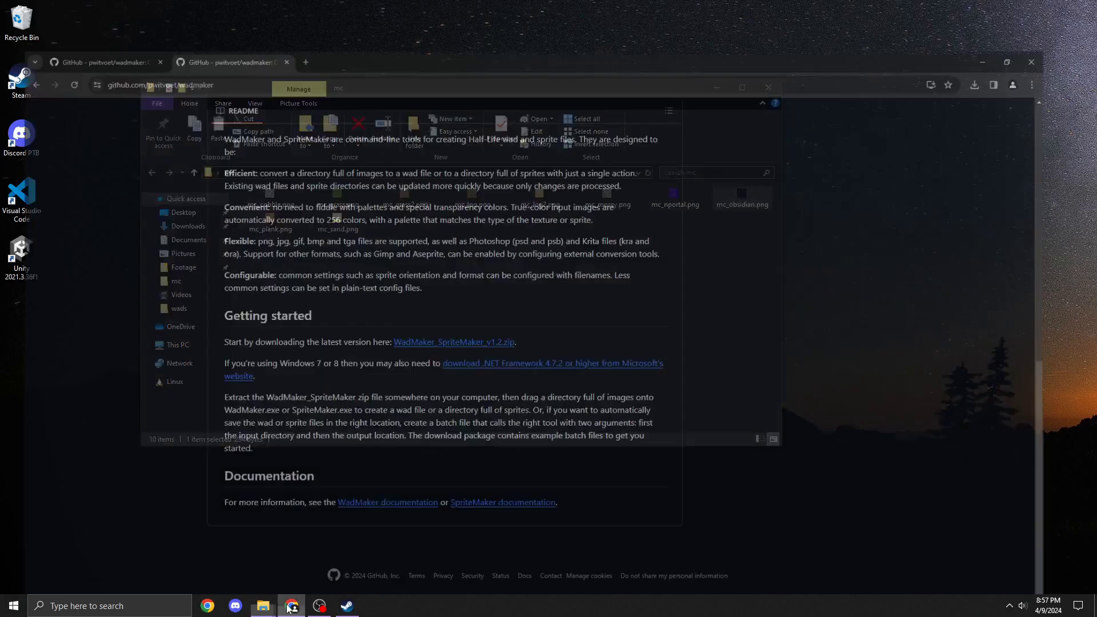
pyautogui.hotkey('ctrl', 't')
pyautogui.write('how long ca')
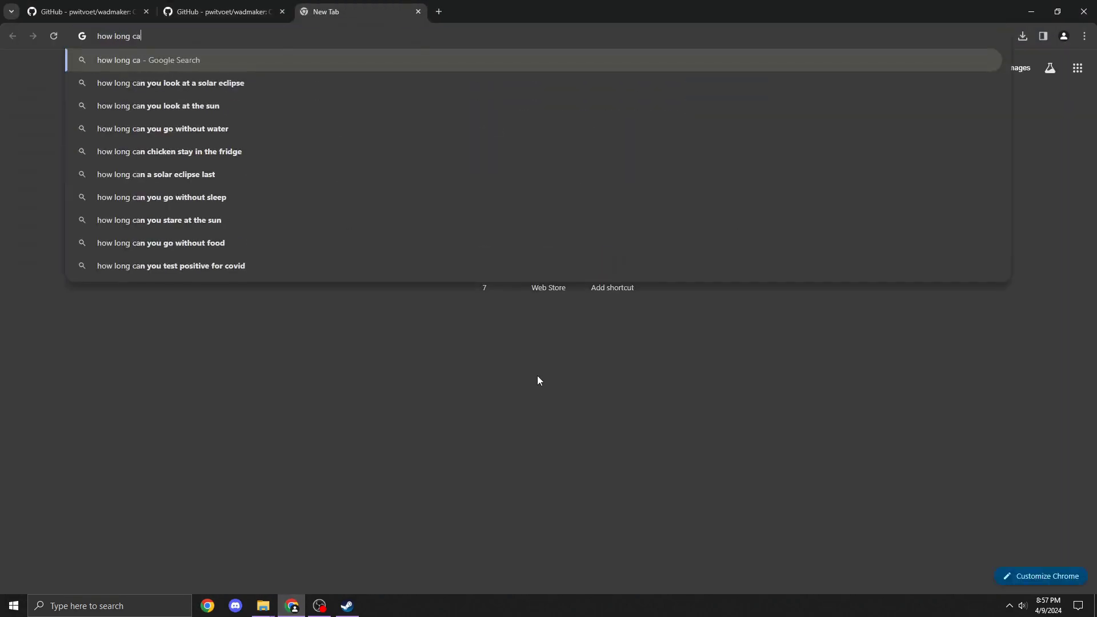
pyautogui.write('n a quake texturename be')
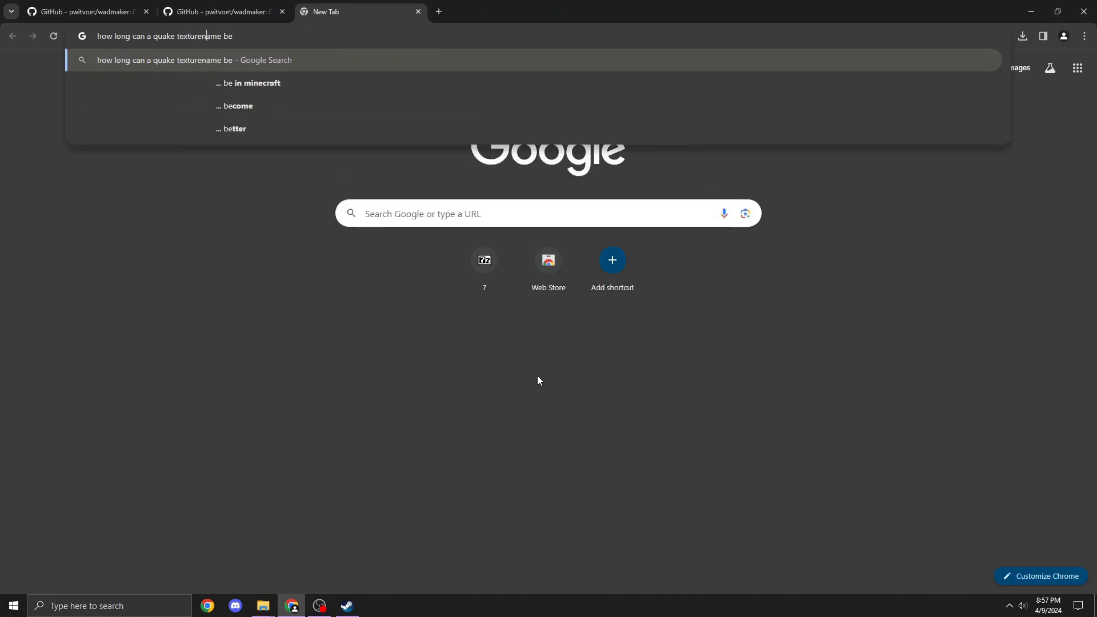
pyautogui.press('Return')
pyautogui.moveTo(133, 170); pyautogui.dragTo(242, 172)
pyautogui.click(1031, 11)
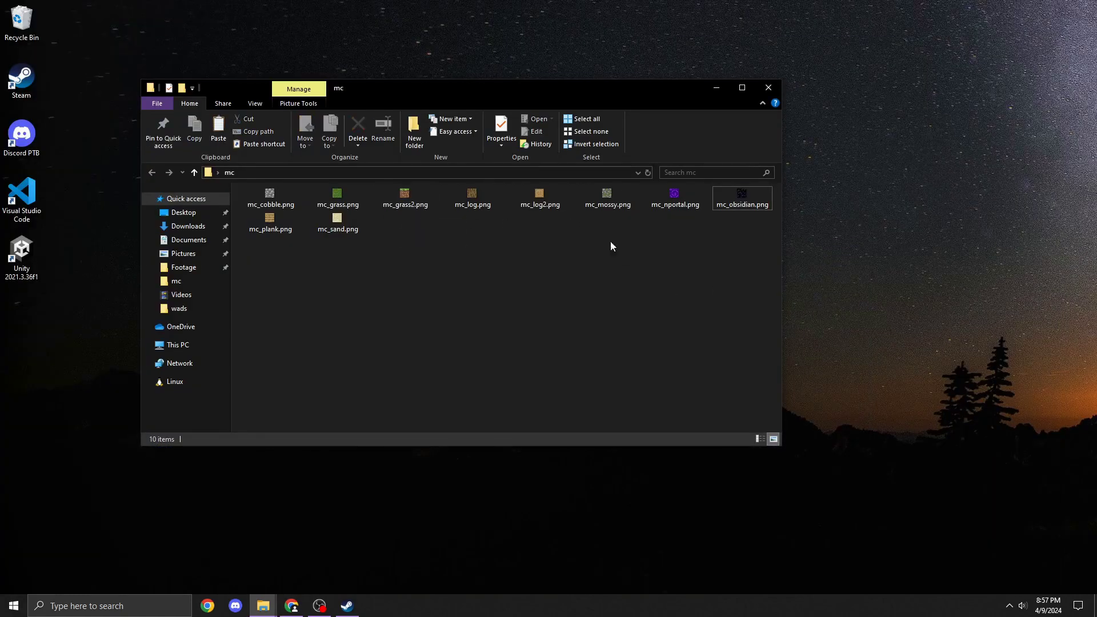
# Run WadMaker on the desktop mc folder, and move the generated wadmaker - mc.log and mc.wad files near that folder.
pyautogui.click(768, 88)
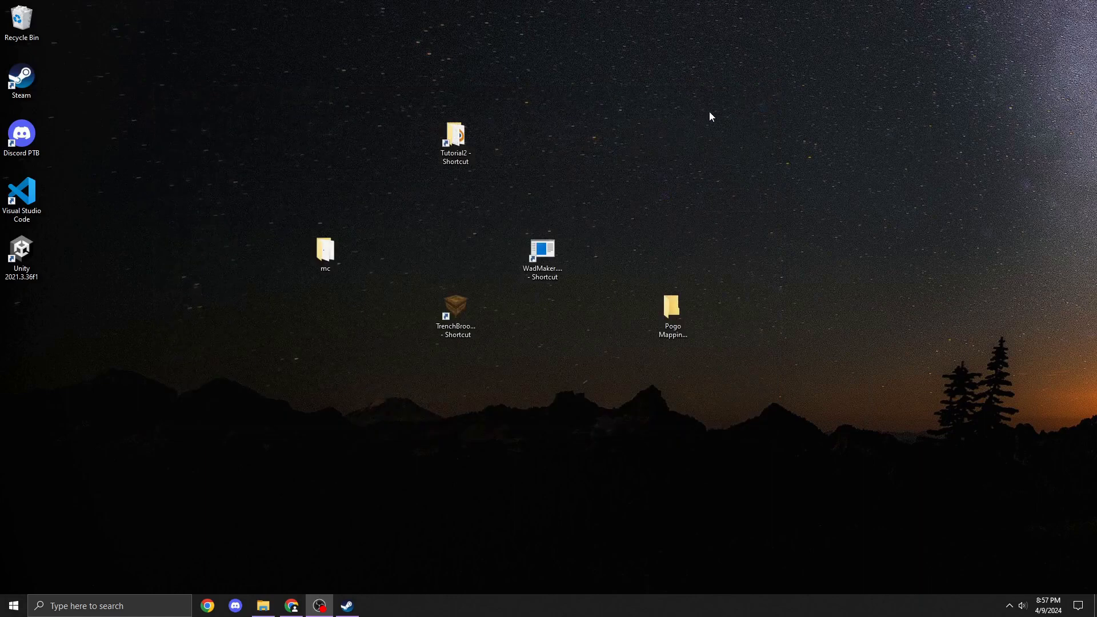
pyautogui.click(319, 259)
pyautogui.moveTo(318, 257); pyautogui.dragTo(559, 271)
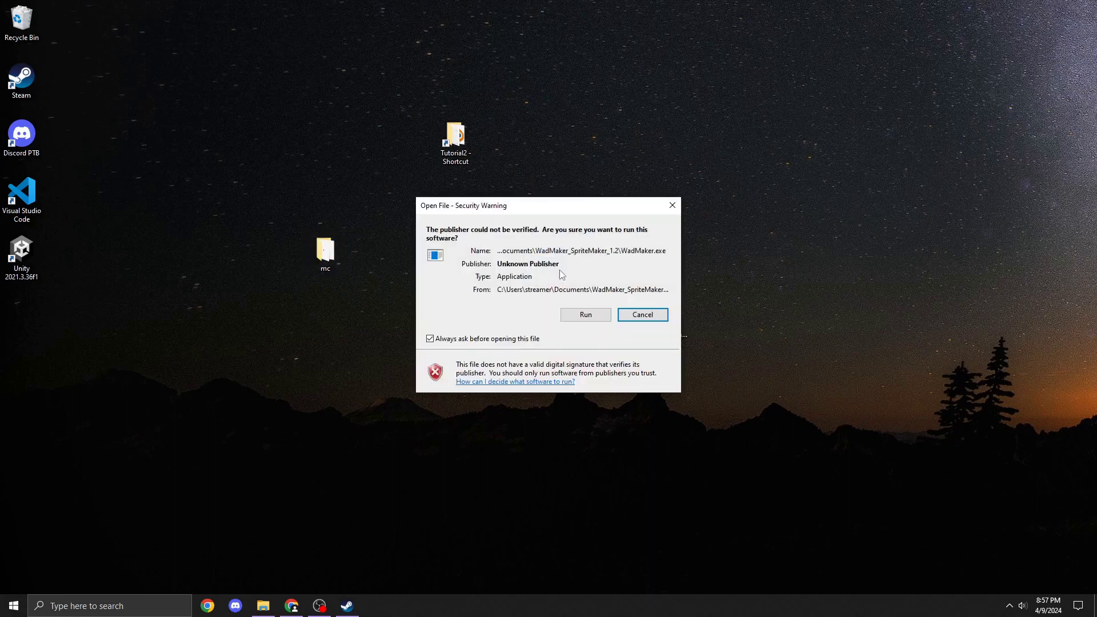
pyautogui.click(574, 315)
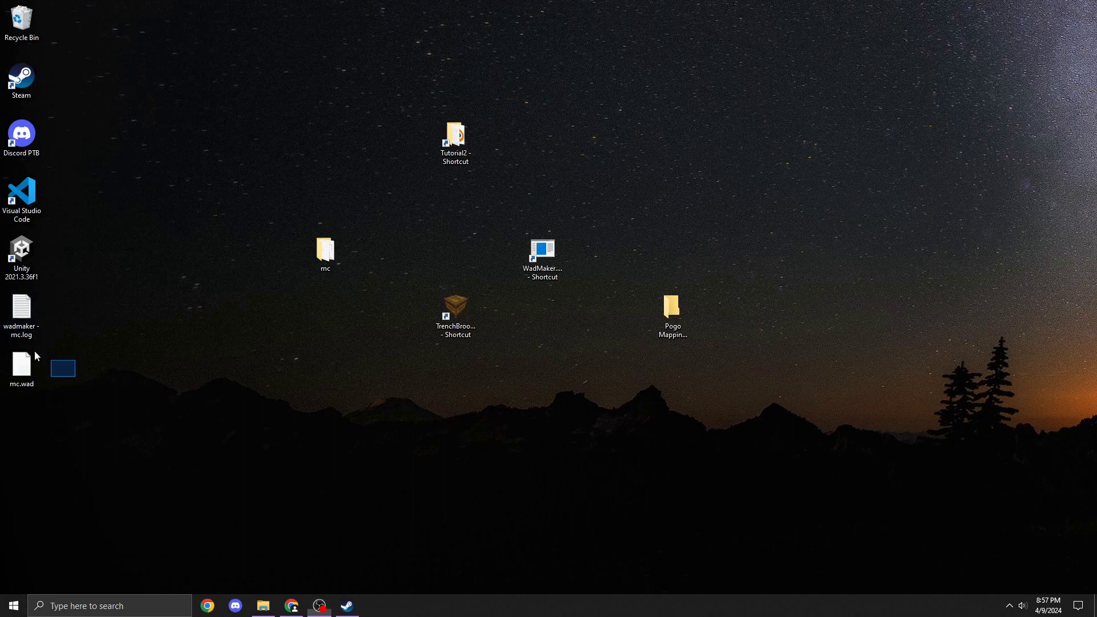
pyautogui.moveTo(23, 311); pyautogui.dragTo(365, 276)
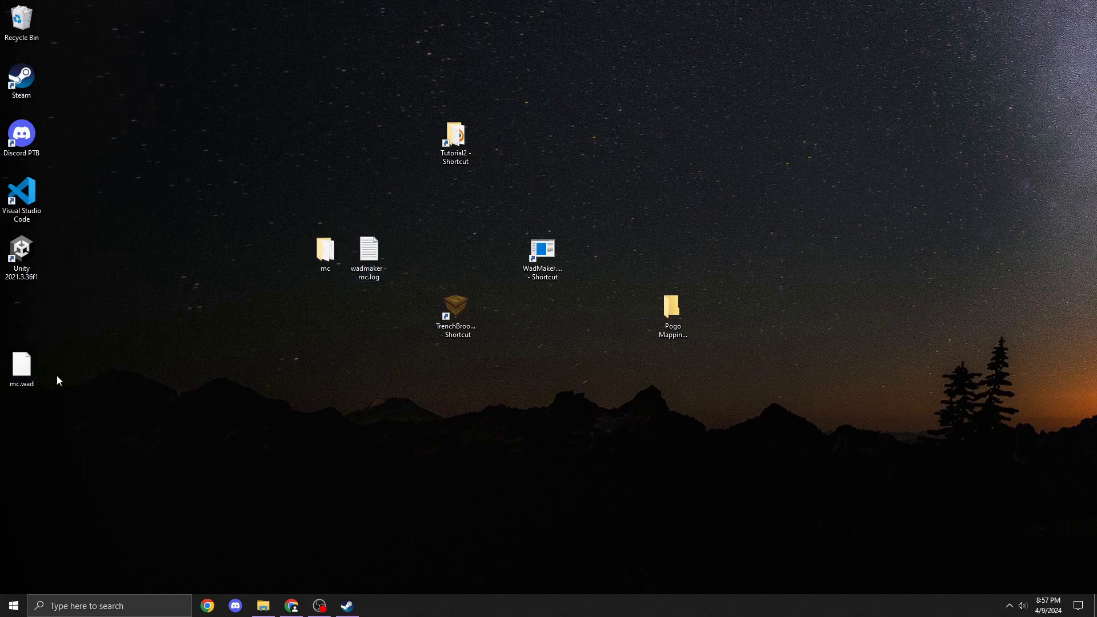
pyautogui.moveTo(28, 382); pyautogui.dragTo(375, 325)
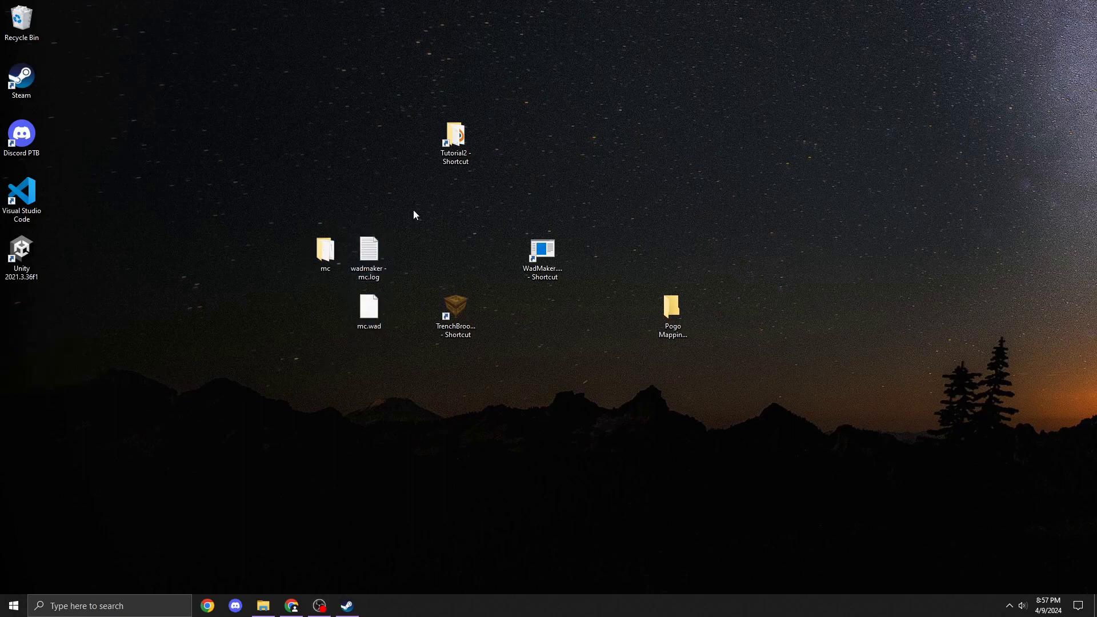
# Review the texture entries in wadmaker - mc.log and close the file.
pyautogui.doubleClick(369, 254)
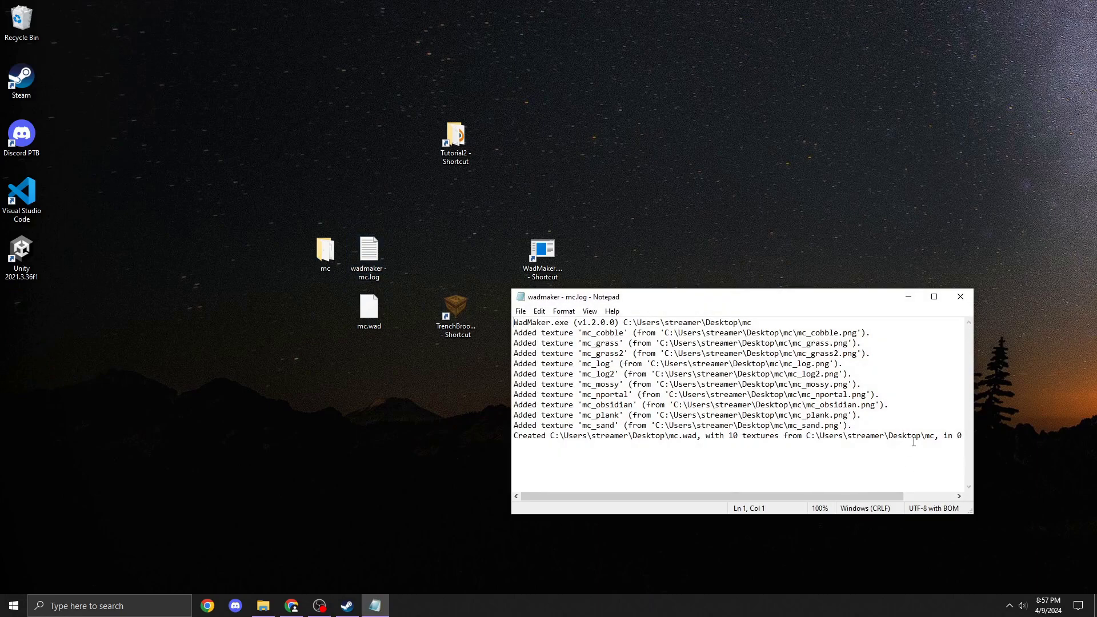
pyautogui.moveTo(914, 442); pyautogui.dragTo(513, 317)
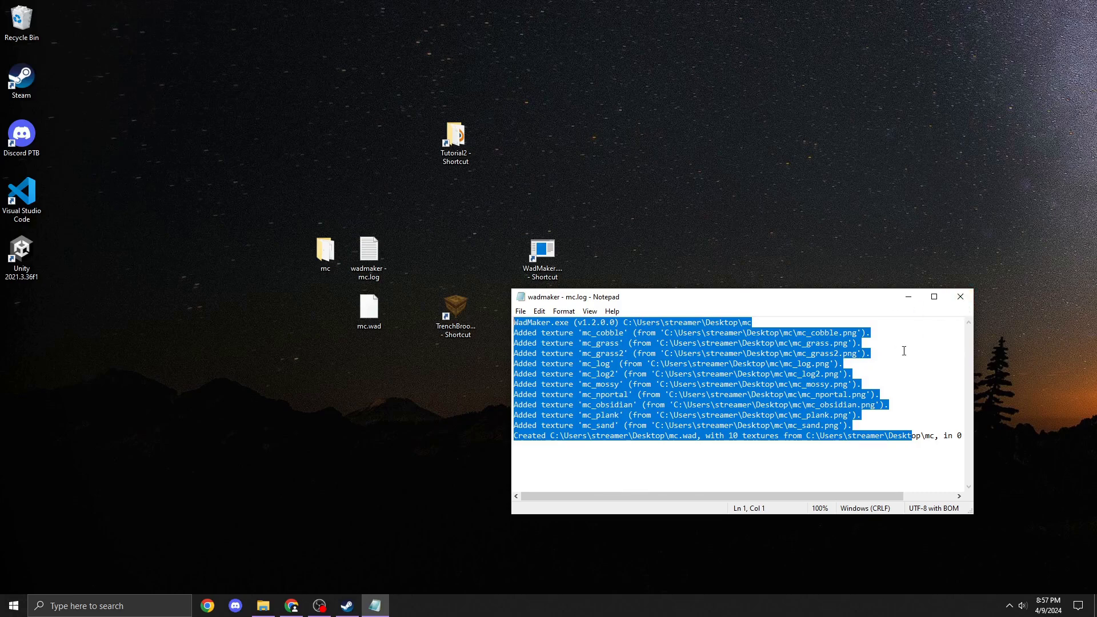
pyautogui.click(960, 296)
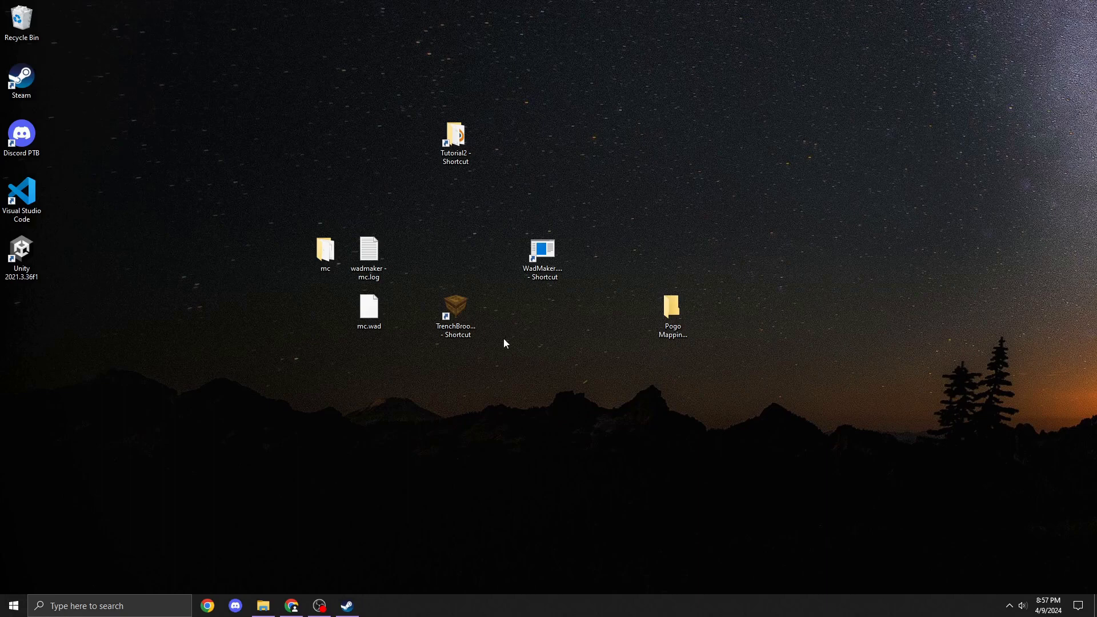
# Launch TrenchBroom and create a new map for the Pogo3D game.
pyautogui.doubleClick(455, 320)
pyautogui.click(431, 395)
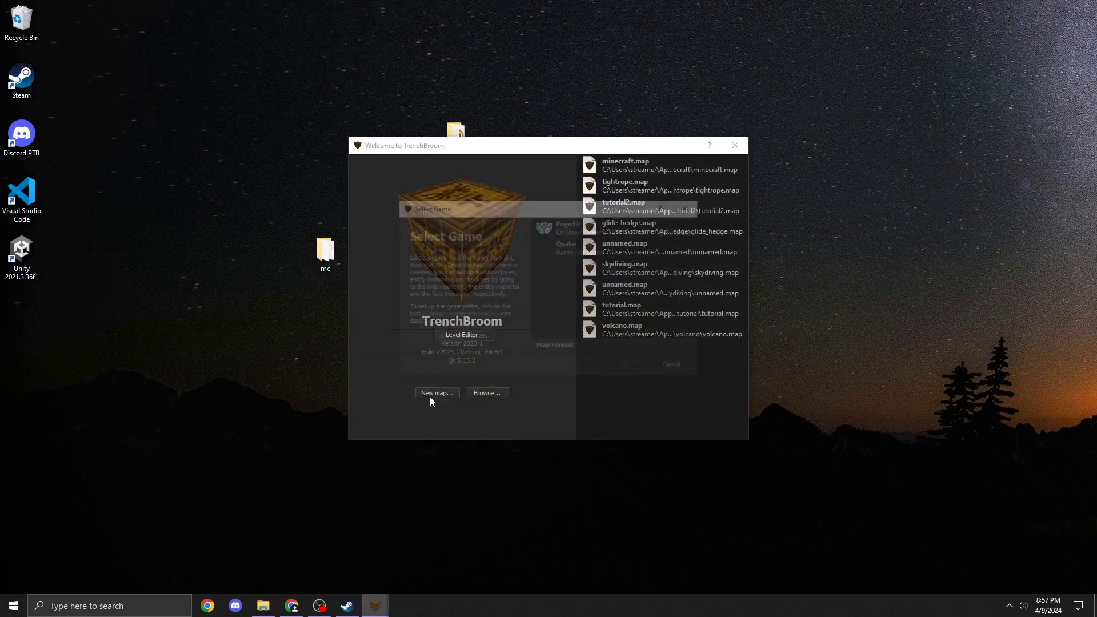
pyautogui.click(565, 233)
pyautogui.click(627, 368)
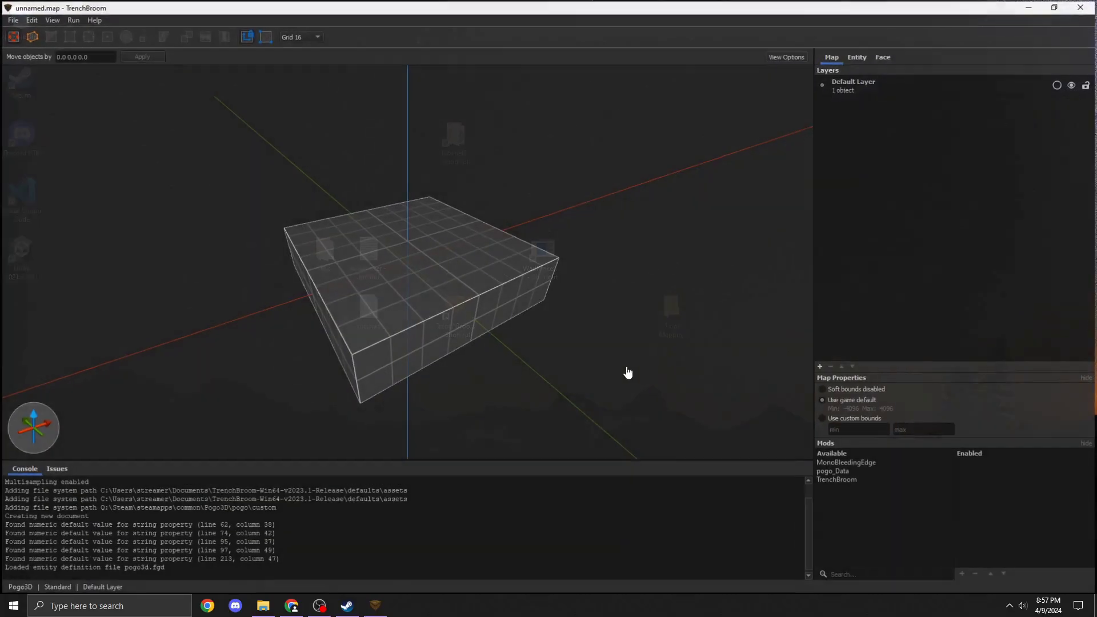
# Start saving the map under a new name and create a minecraft folder inside the pogo custom maps folder.
pyautogui.click(10, 19)
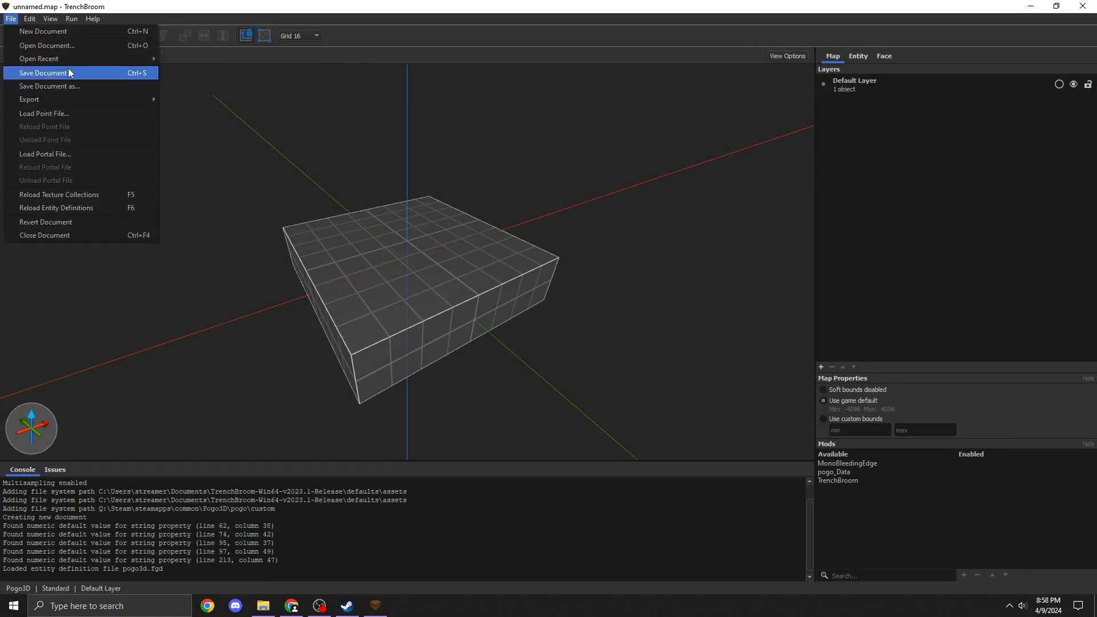
pyautogui.click(73, 86)
pyautogui.click(49, 98)
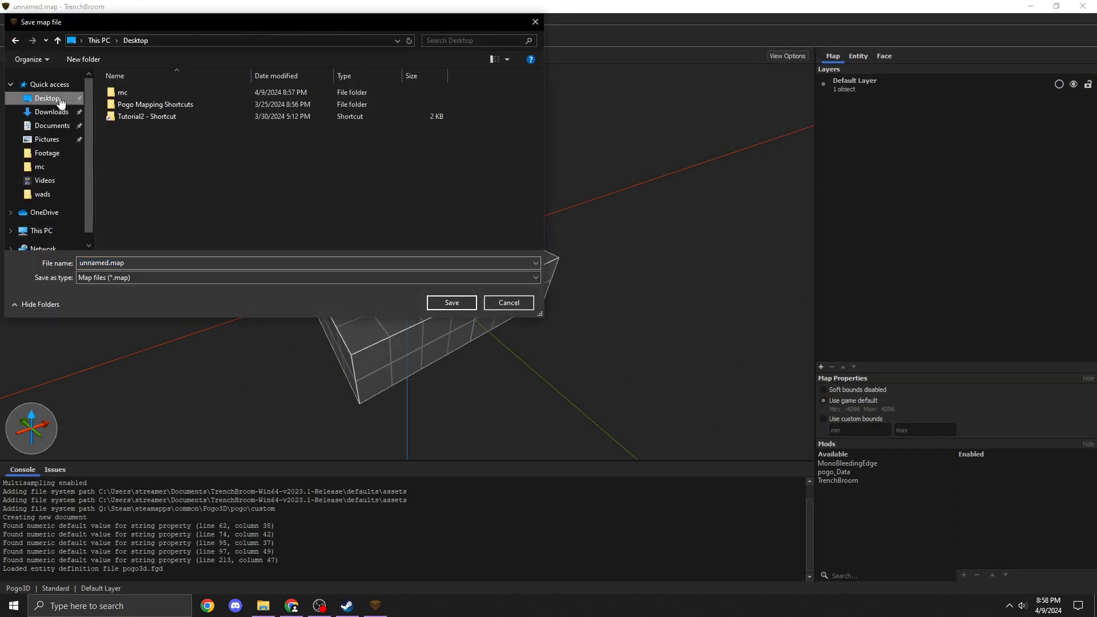
pyautogui.doubleClick(166, 105)
pyautogui.doubleClick(158, 104)
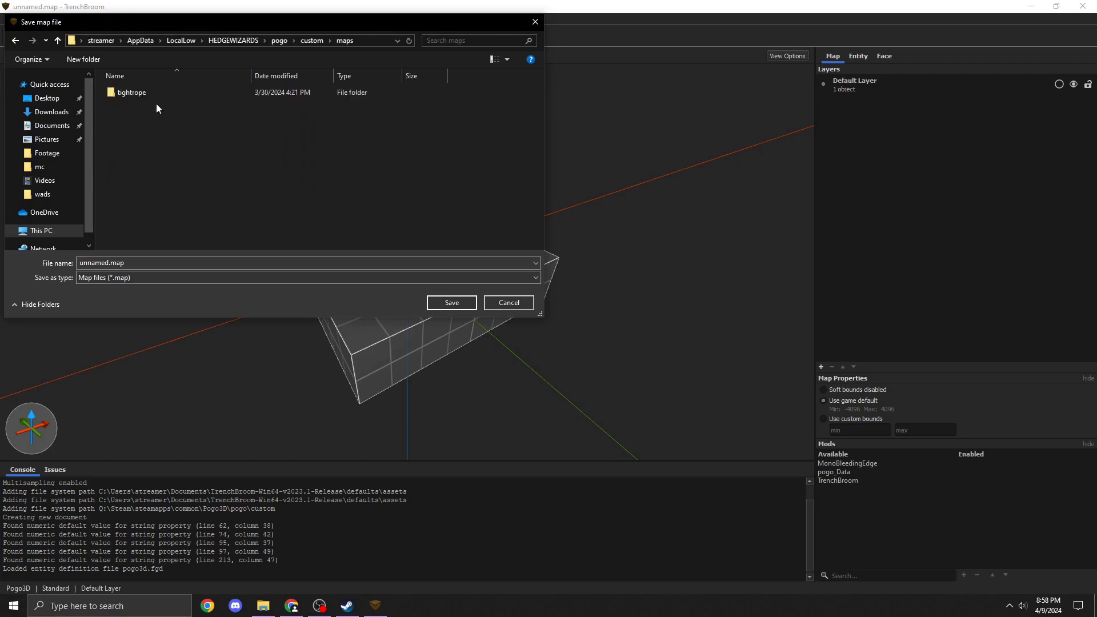
pyautogui.rightClick(211, 205)
pyautogui.moveTo(133, 347)
pyautogui.click(233, 350)
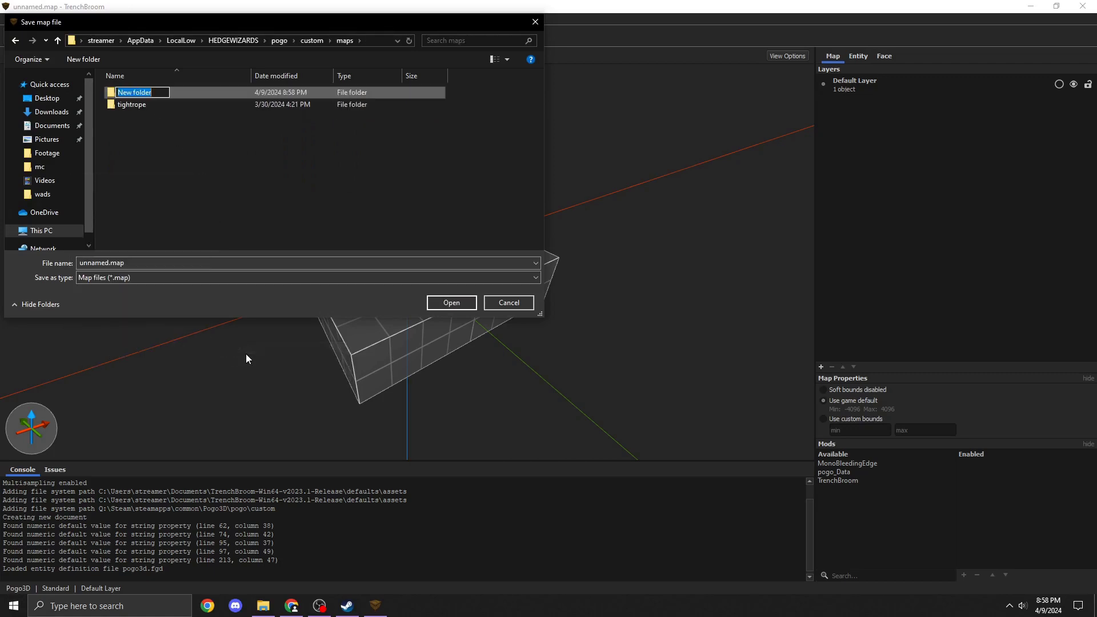
pyautogui.write('minecraft')
pyautogui.press('Return')
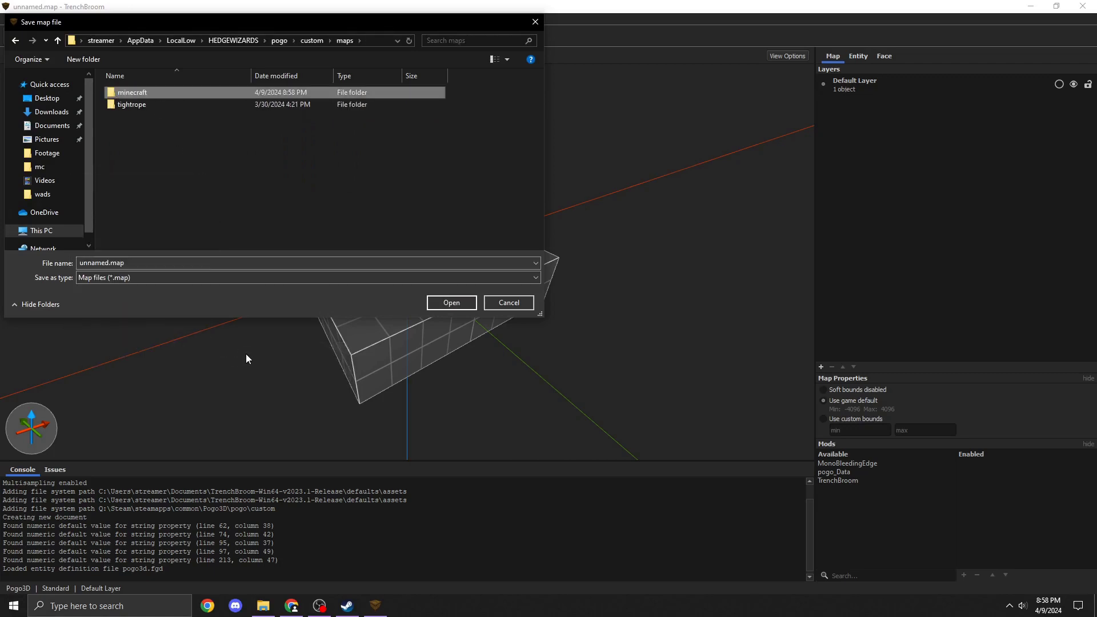
# Save the map as minecraft.map inside the new minecraft folder.
pyautogui.doubleClick(197, 92)
pyautogui.click(266, 262)
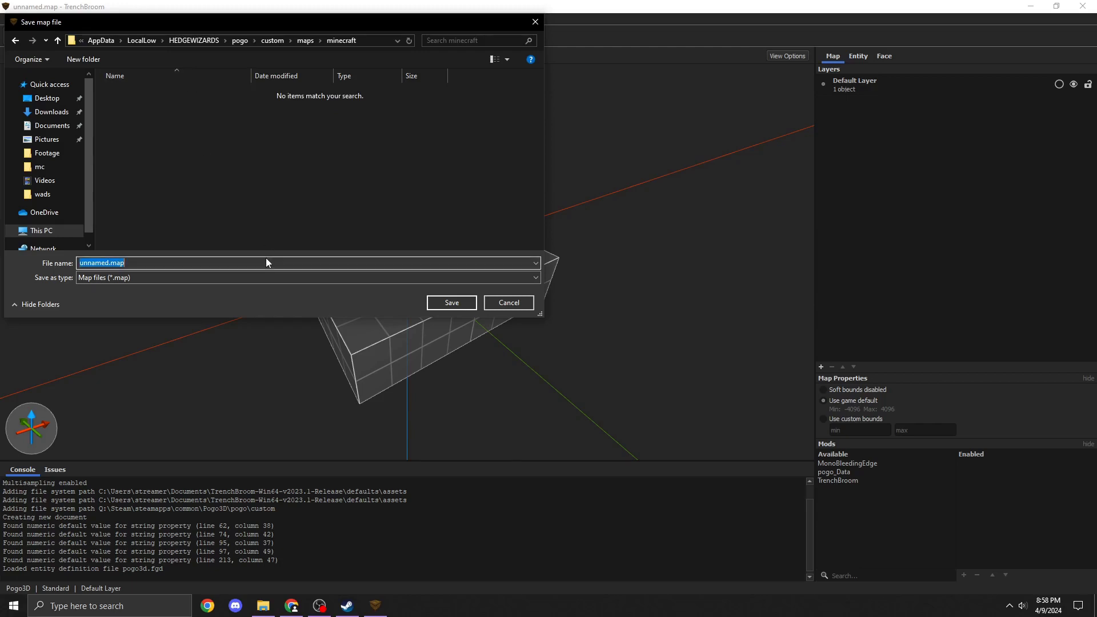
pyautogui.write('mien')
pyautogui.write('t.map')
pyautogui.press('Return')
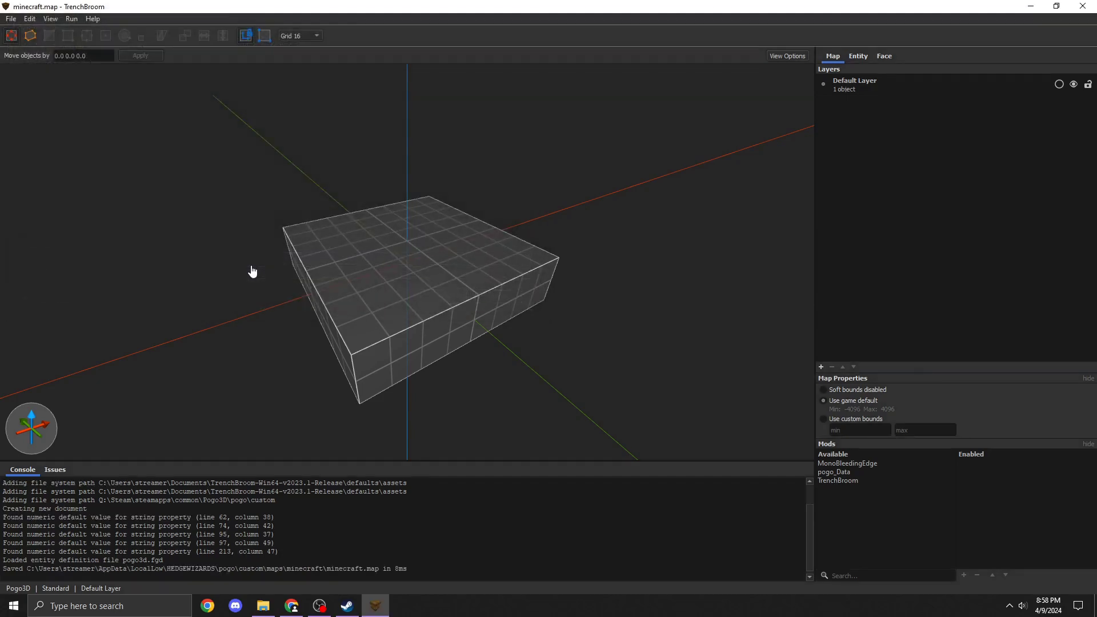
# Load pogostock.wad from the Pogo3D custom wads folder as a texture collection with an absolute path, and look through its textures.
pyautogui.moveTo(541, 245); pyautogui.dragTo(565, 240, button='right')
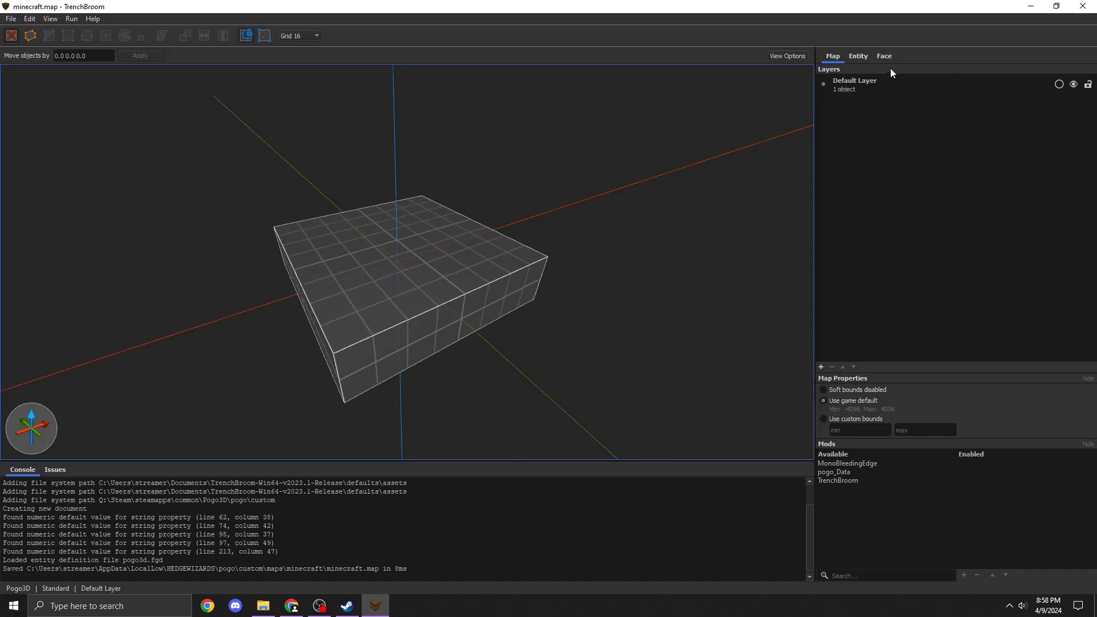
pyautogui.click(885, 56)
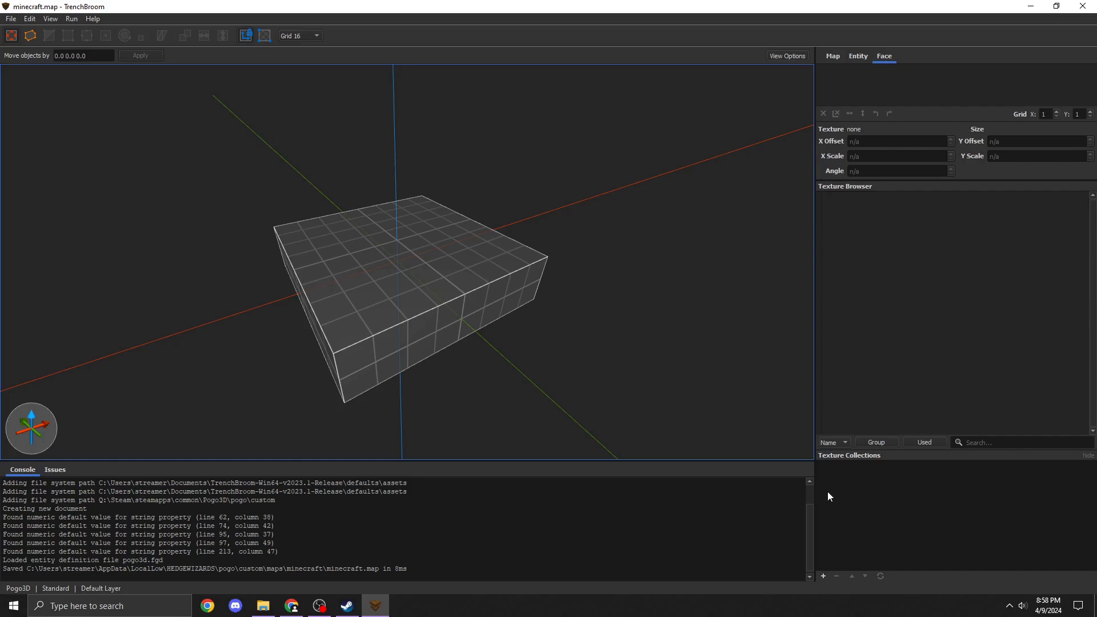
pyautogui.click(823, 576)
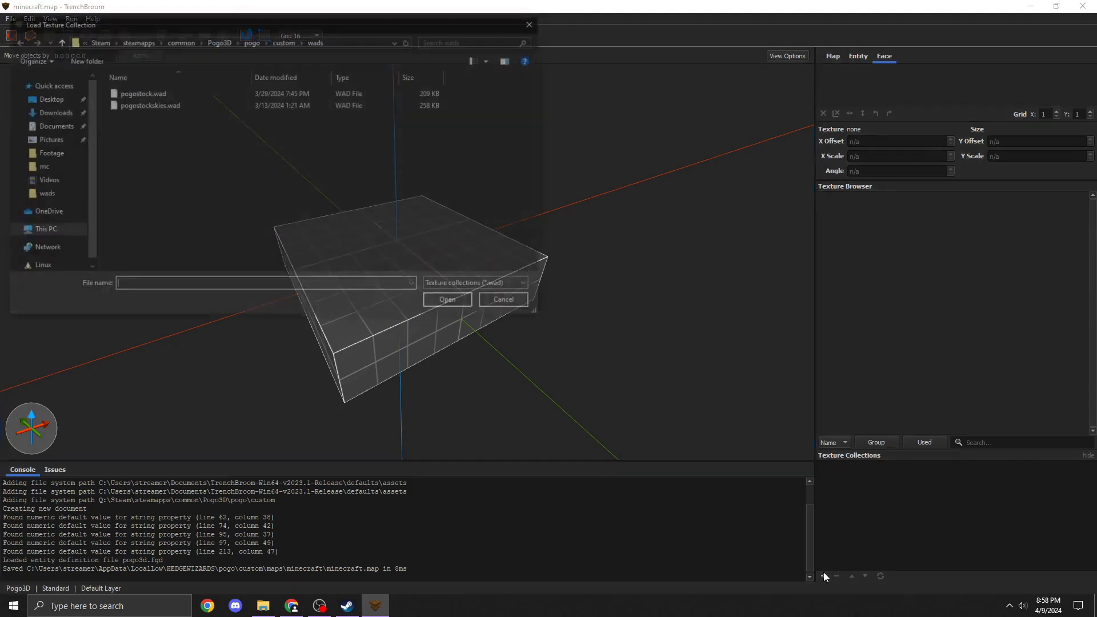
pyautogui.doubleClick(142, 96)
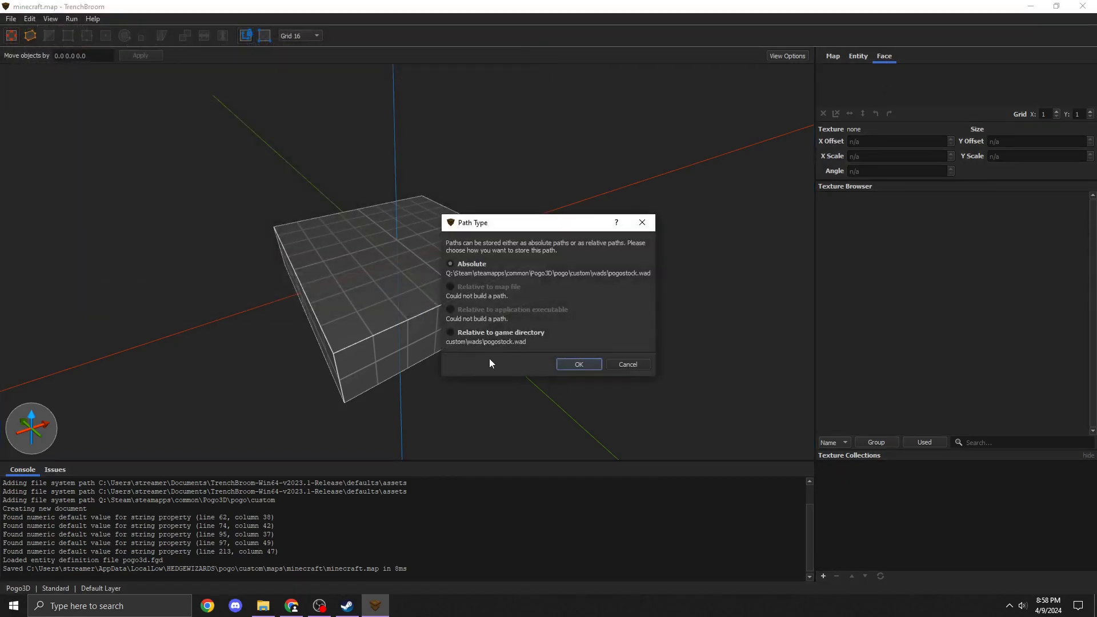
pyautogui.click(577, 364)
pyautogui.scroll(-3, 915, 372)
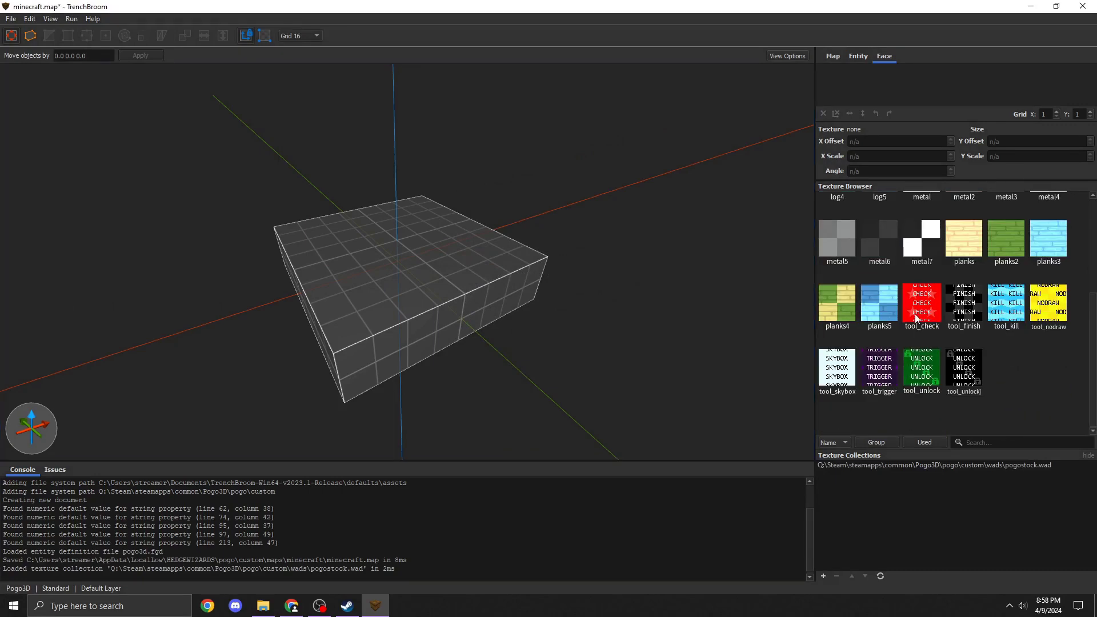
pyautogui.scroll(3, 848, 256)
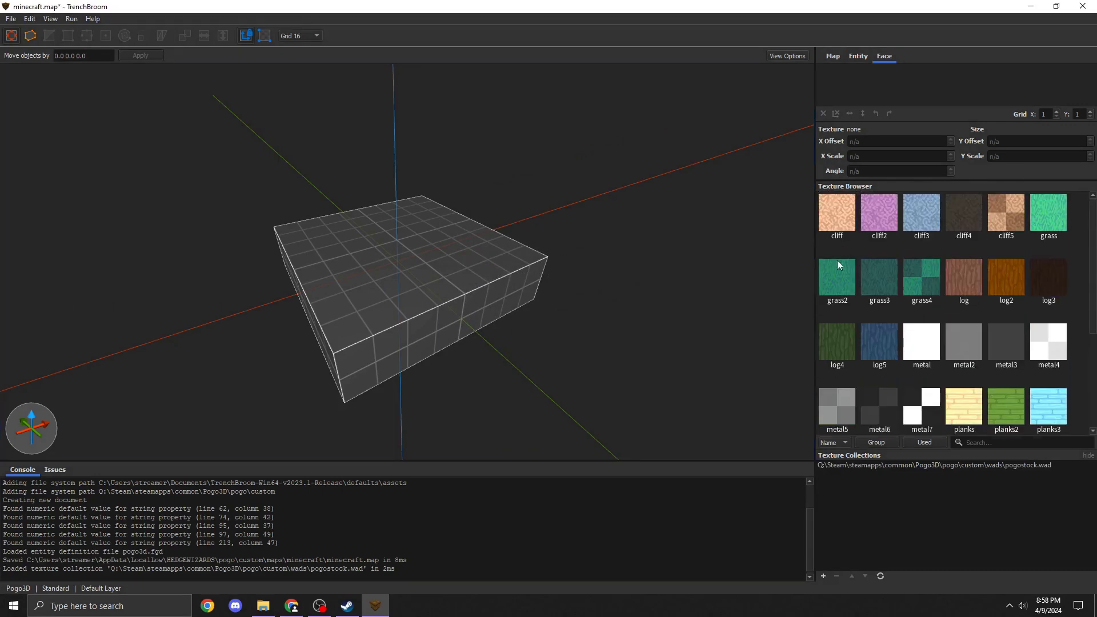
pyautogui.scroll(-3, 837, 261)
pyautogui.click(1057, 464)
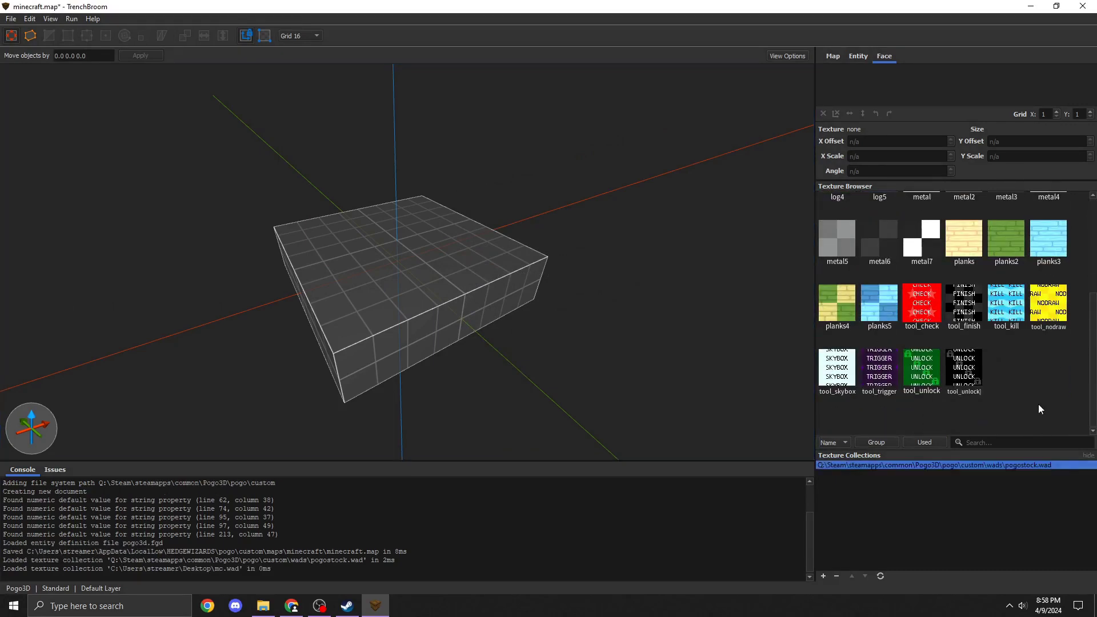
pyautogui.click(823, 577)
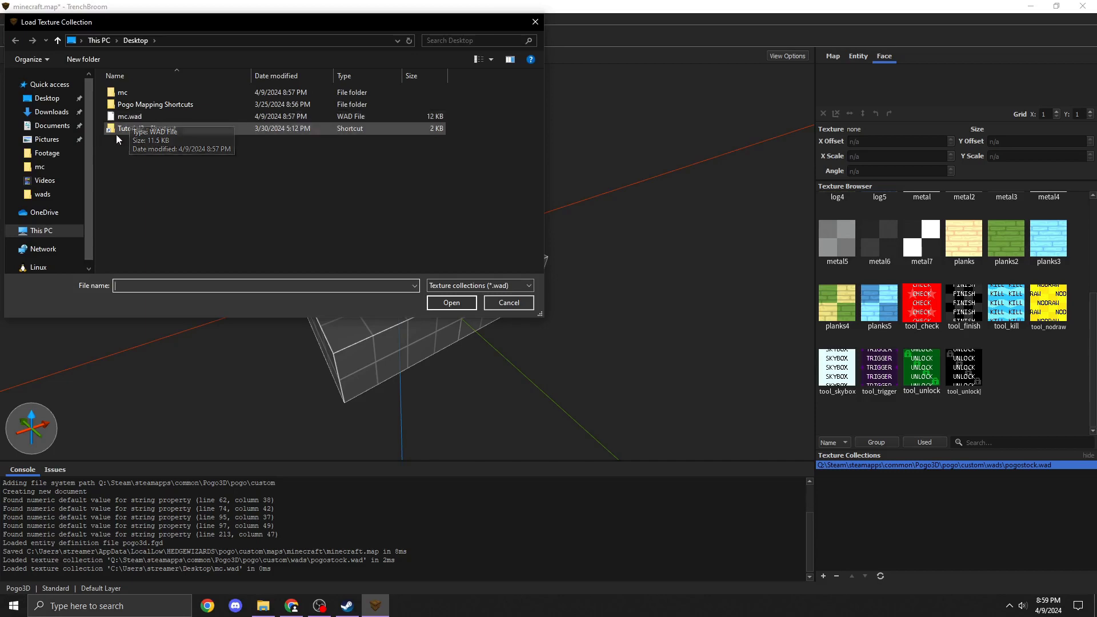
pyautogui.press('Escape')
# Switch to the desktop and cut only the mc.wad file for moving.
pyautogui.press('super+d')
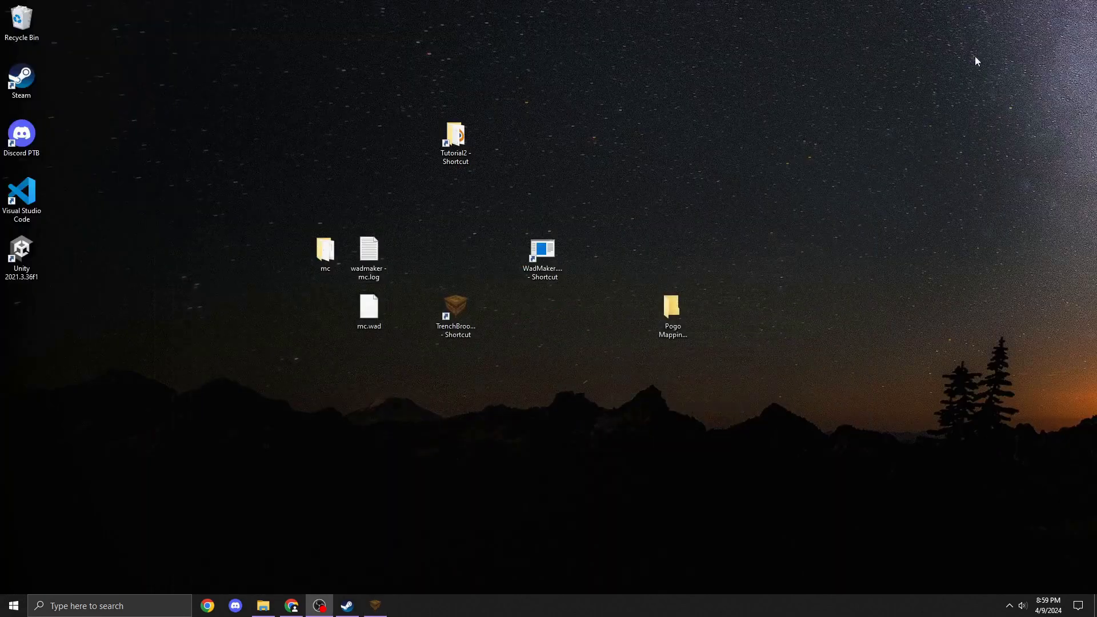
pyautogui.moveTo(389, 347); pyautogui.dragTo(324, 232)
pyautogui.hotkey('ctrl', 'x')
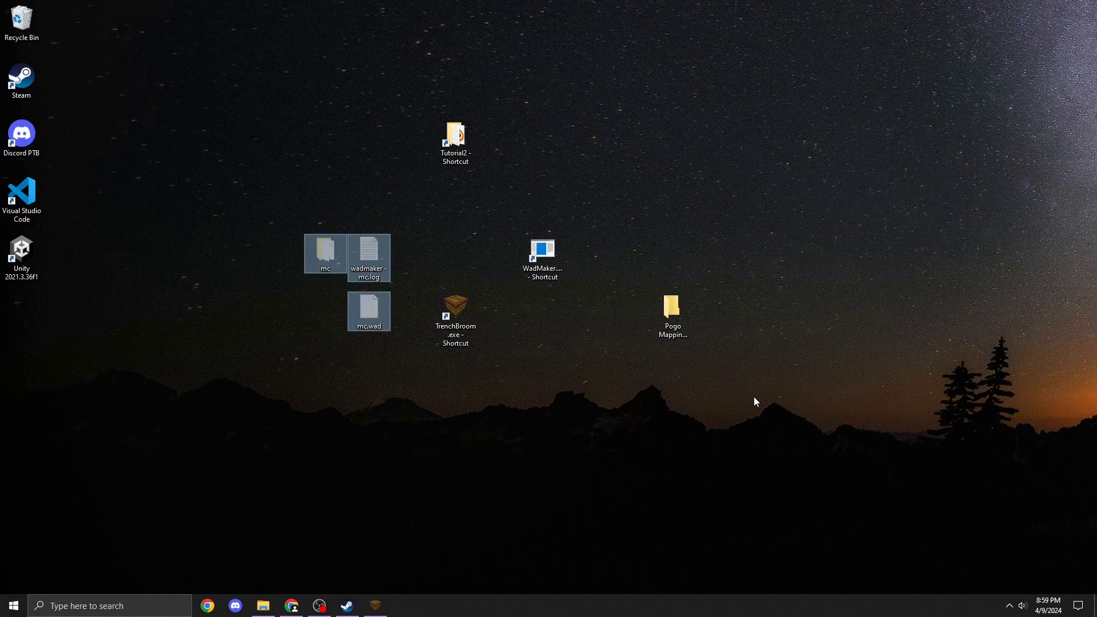
pyautogui.press('Escape')
pyautogui.click(370, 311)
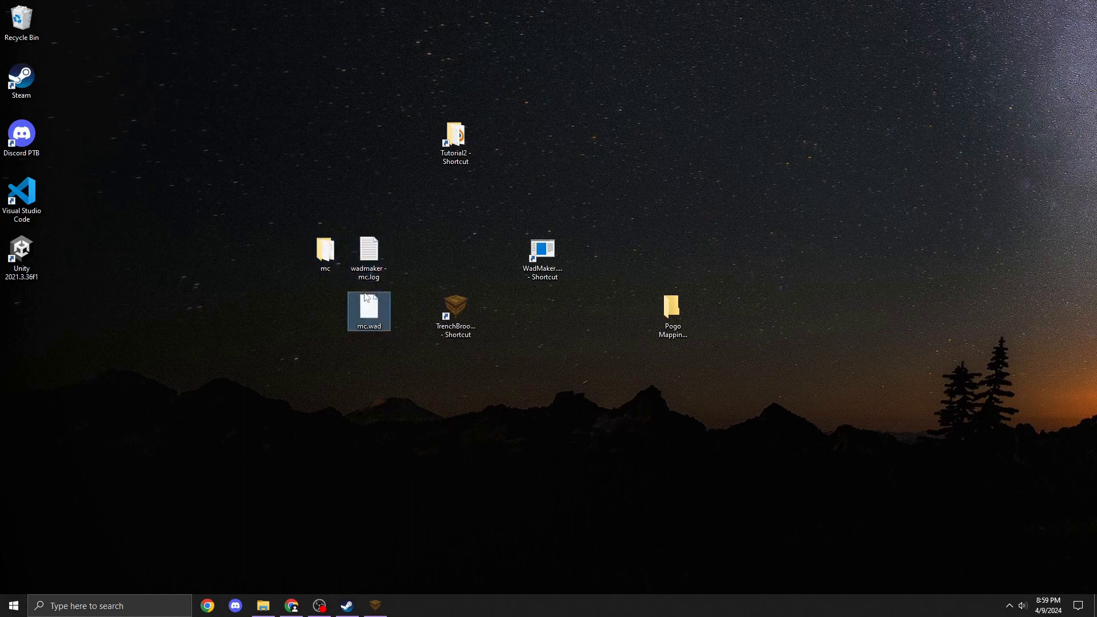
pyautogui.hotkey('ctrl', 'x')
# Open the minecraft map folder through the Local Maps shortcut in Pogo Mapping Shortcuts and create a wads folder in it.
pyautogui.doubleClick(683, 329)
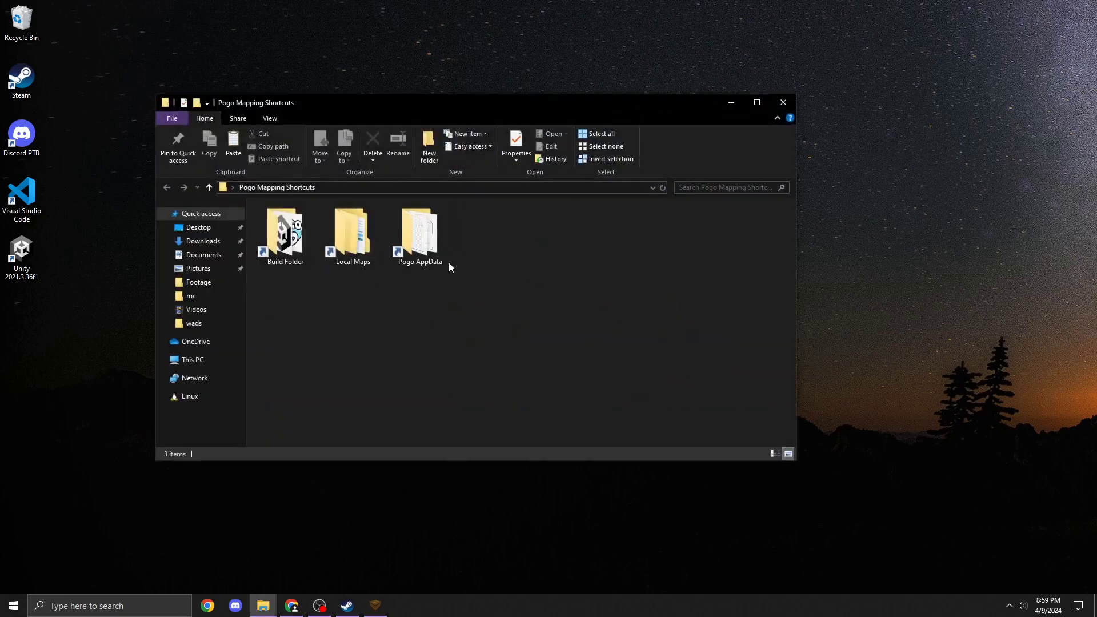
pyautogui.doubleClick(342, 223)
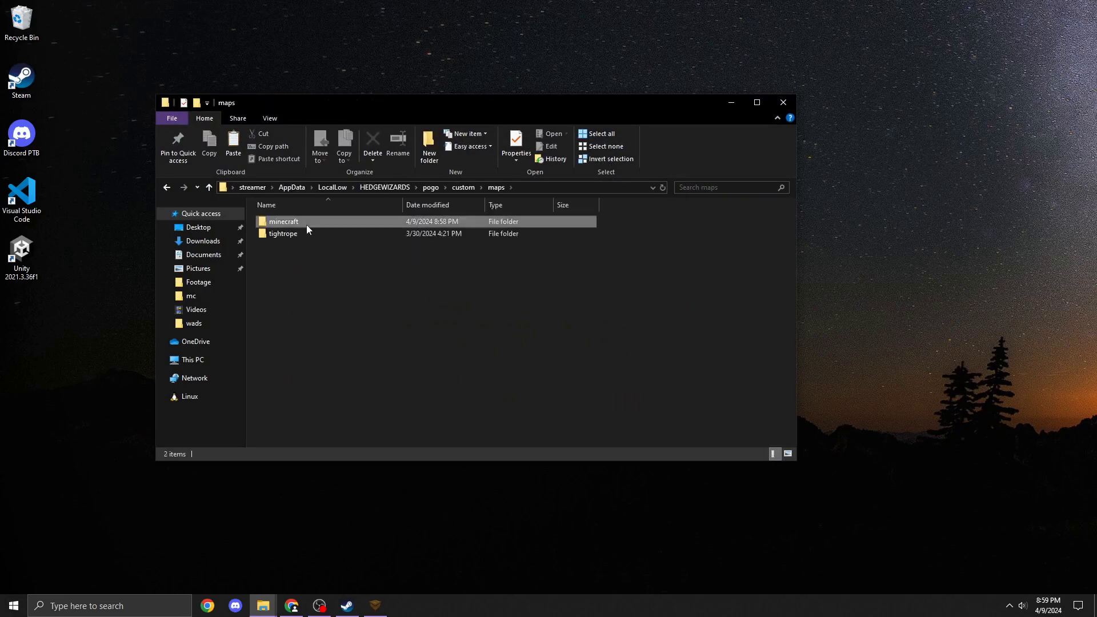
pyautogui.doubleClick(306, 224)
pyautogui.rightClick(335, 286)
pyautogui.moveTo(283, 473)
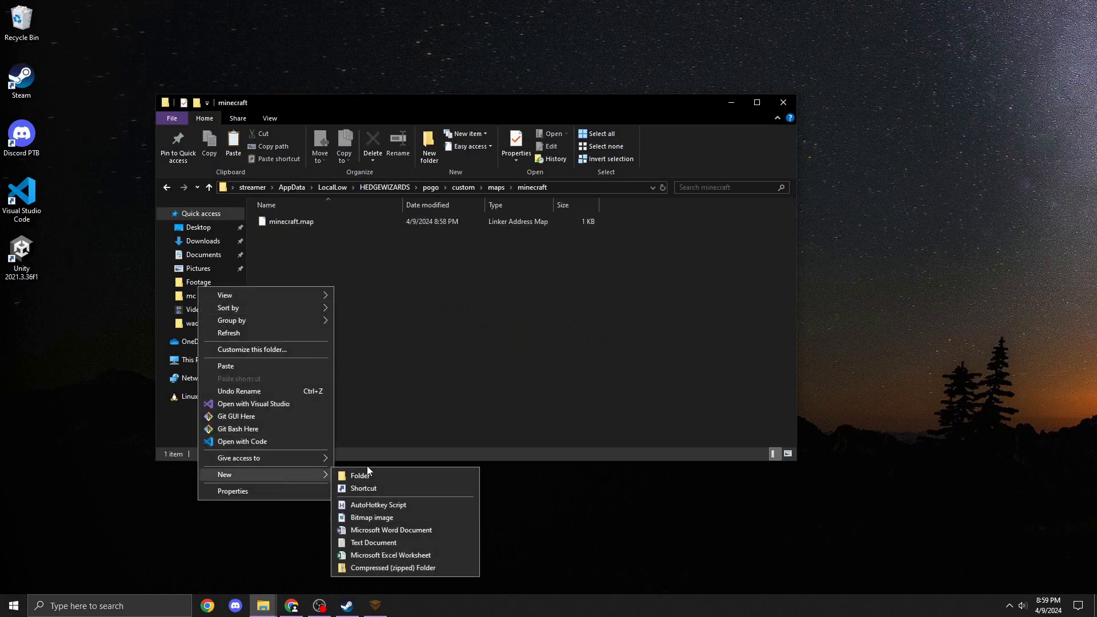
pyautogui.click(369, 475)
pyautogui.write('wads')
pyautogui.press('Return')
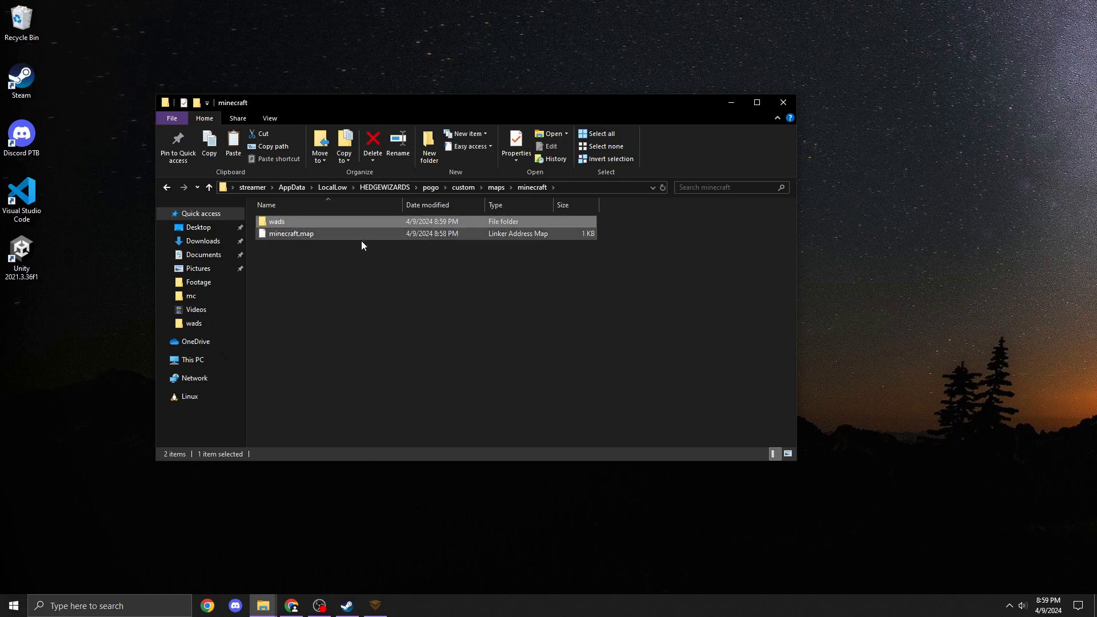
# Paste mc.wad into the new wads folder and return to the minecraft folder.
pyautogui.doubleClick(314, 221)
pyautogui.hotkey('ctrl', 'v')
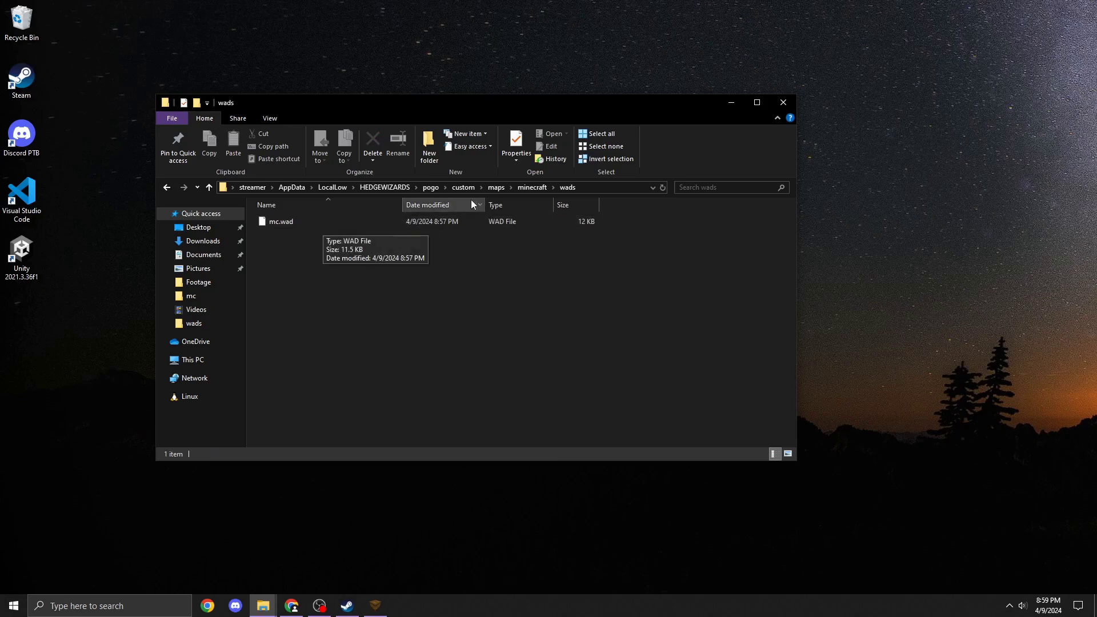
pyautogui.click(530, 187)
# Switch to TrenchBroom and load mc.wad from the minecraft map's wads folder as a texture collection, stored relative to the map file.
pyautogui.click(373, 608)
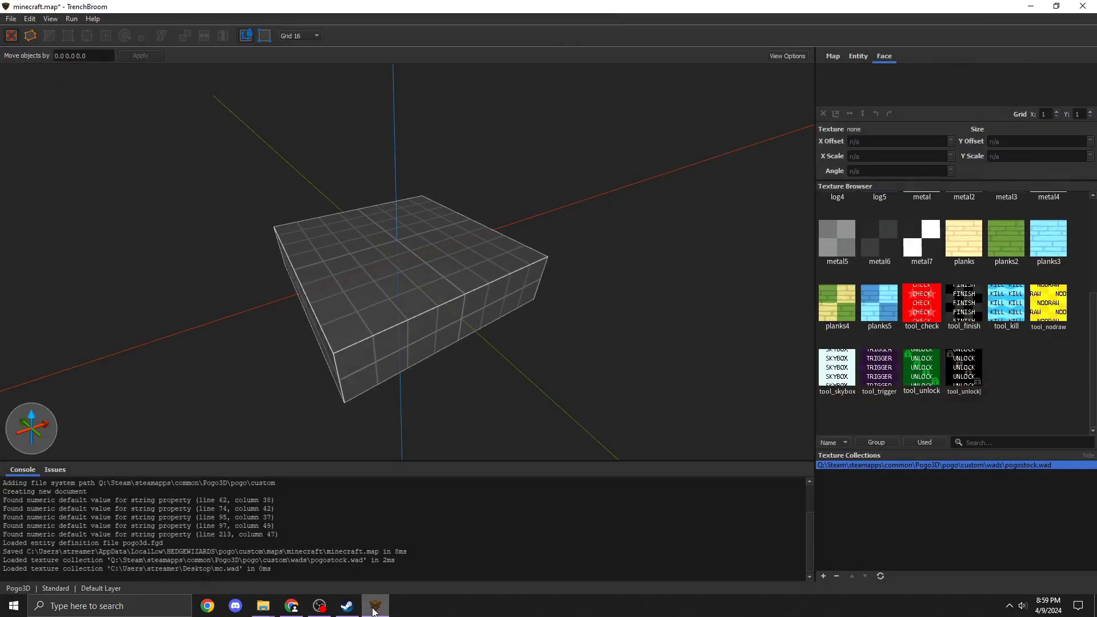
pyautogui.click(824, 577)
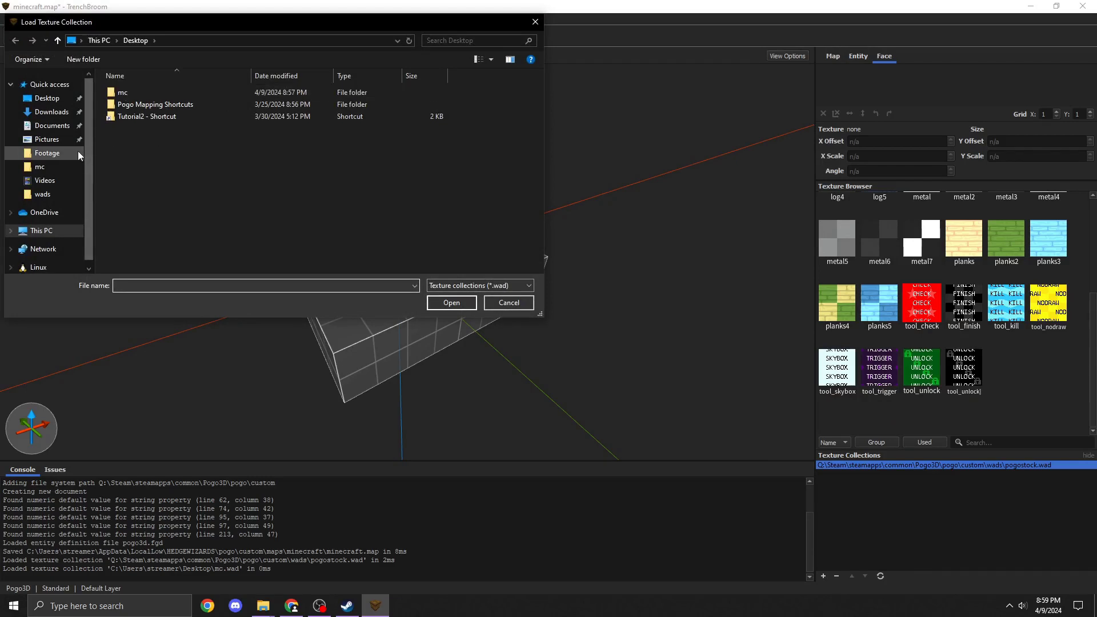
pyautogui.click(52, 102)
pyautogui.doubleClick(180, 105)
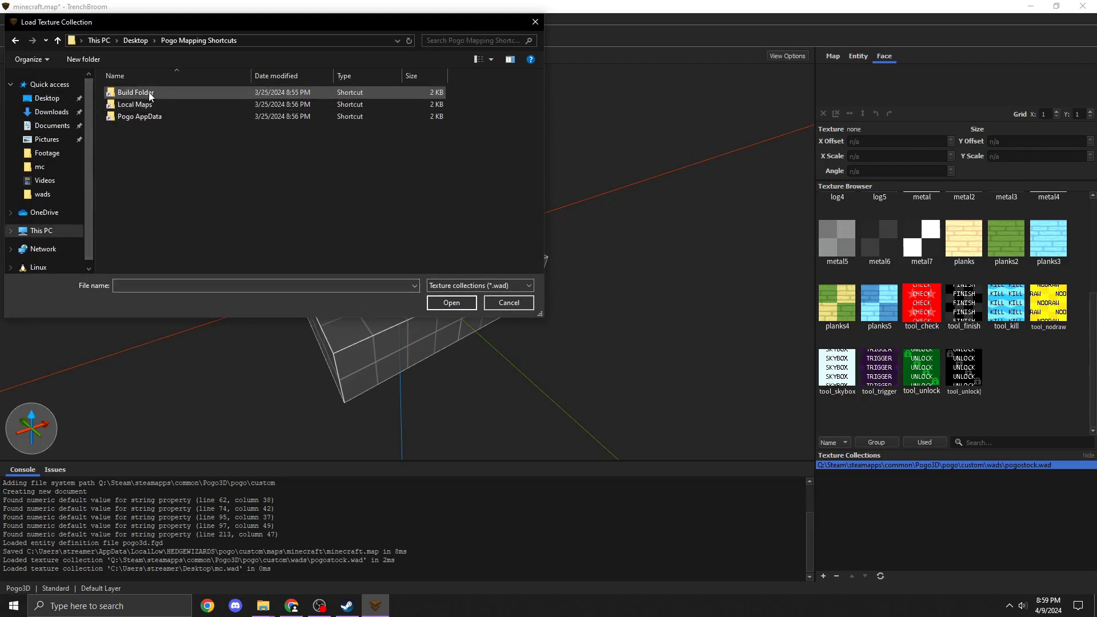
pyautogui.doubleClick(155, 104)
pyautogui.doubleClick(152, 93)
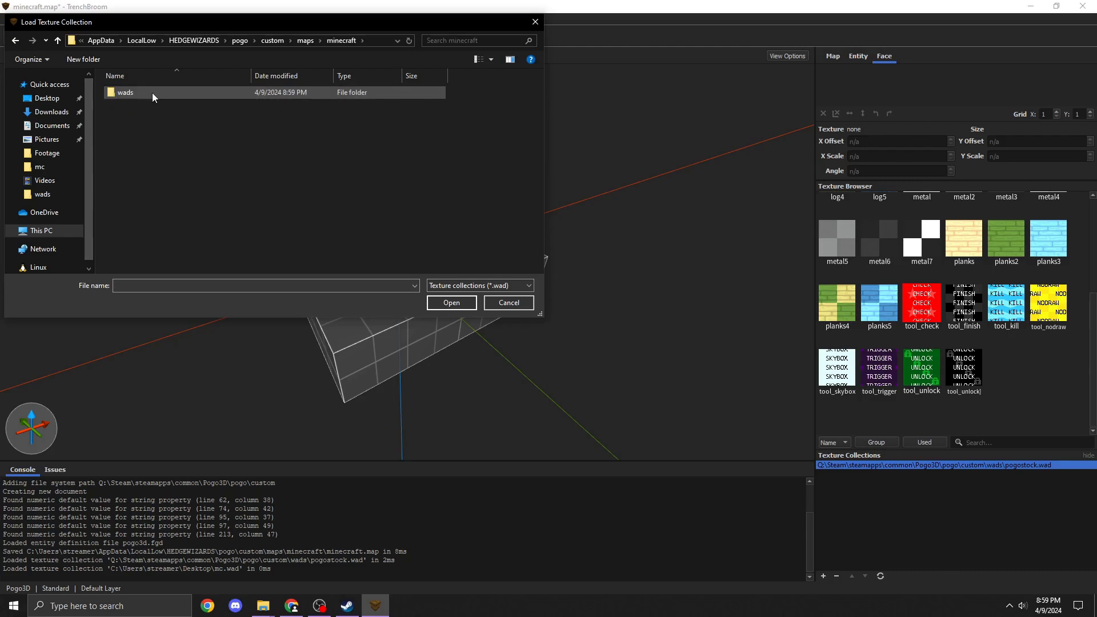
pyautogui.doubleClick(151, 92)
pyautogui.click(147, 93)
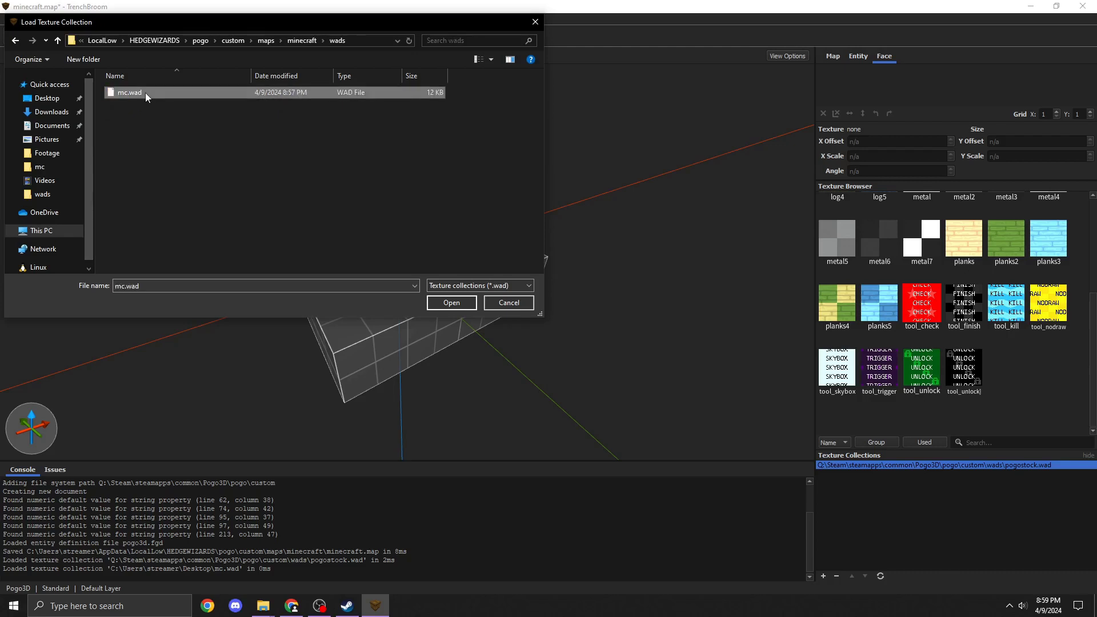
pyautogui.click(445, 297)
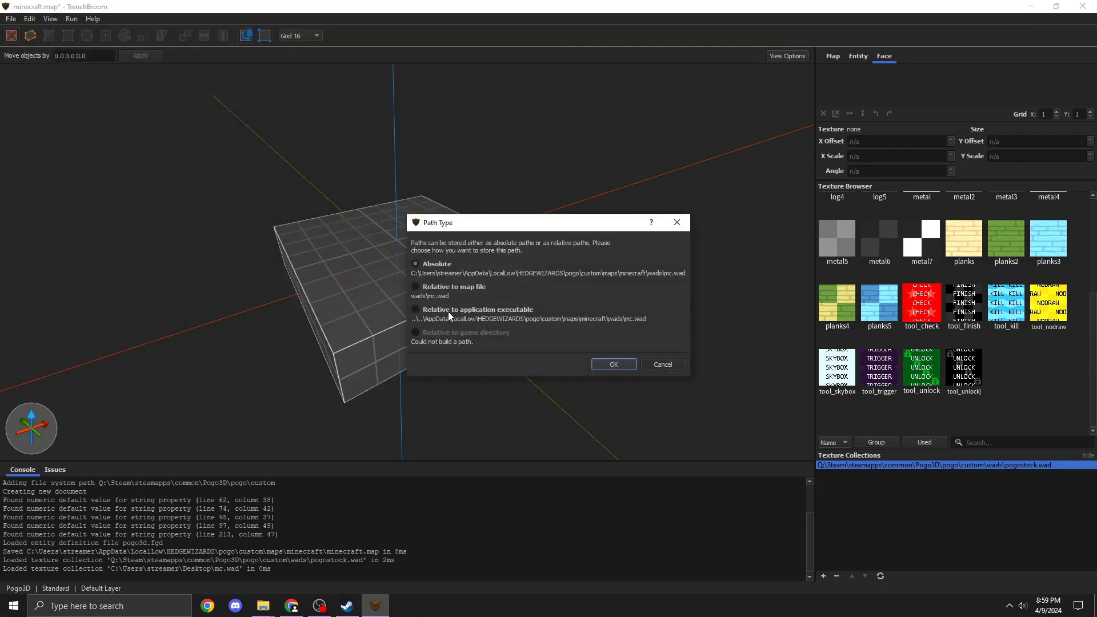
pyautogui.click(417, 287)
pyautogui.click(612, 364)
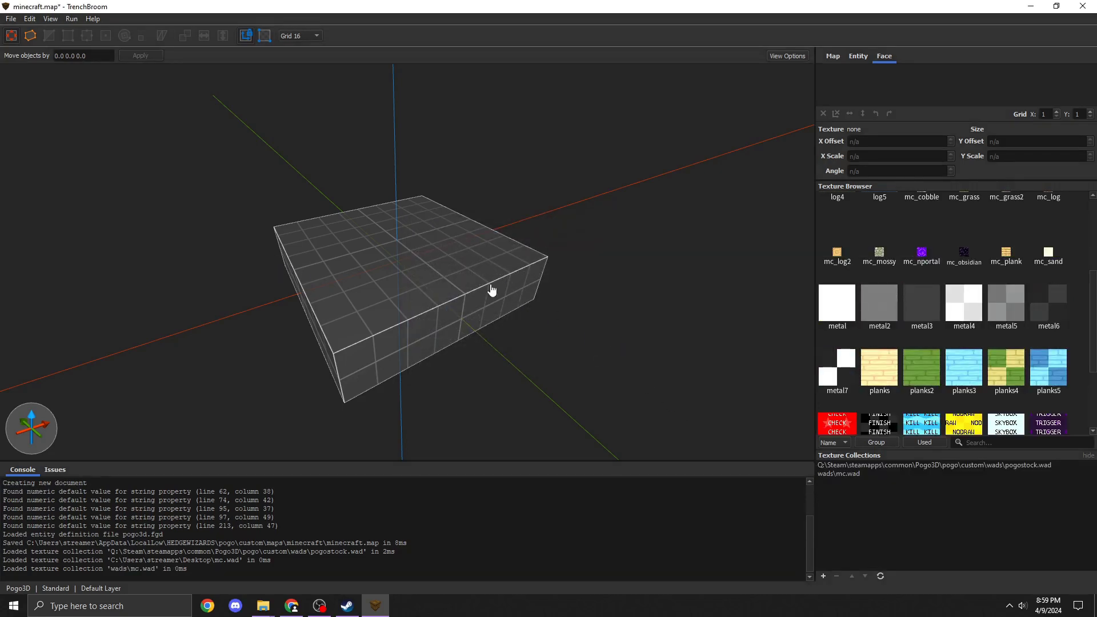
# Apply the grass2 texture to the default block brush and deselect it.
pyautogui.scroll(3, 413, 327)
pyautogui.moveTo(181, 330); pyautogui.dragTo(691, 217, button='right')
pyautogui.scroll(-3, 413, 327)
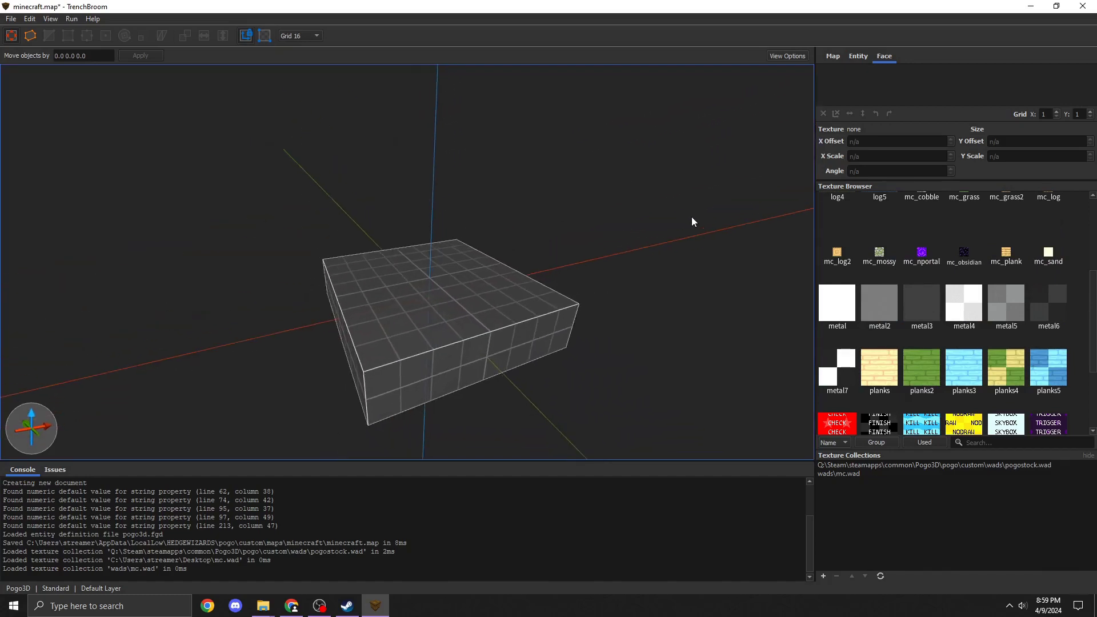
pyautogui.click(558, 283)
pyautogui.scroll(-2, 944, 330)
pyautogui.scroll(3, 1002, 317)
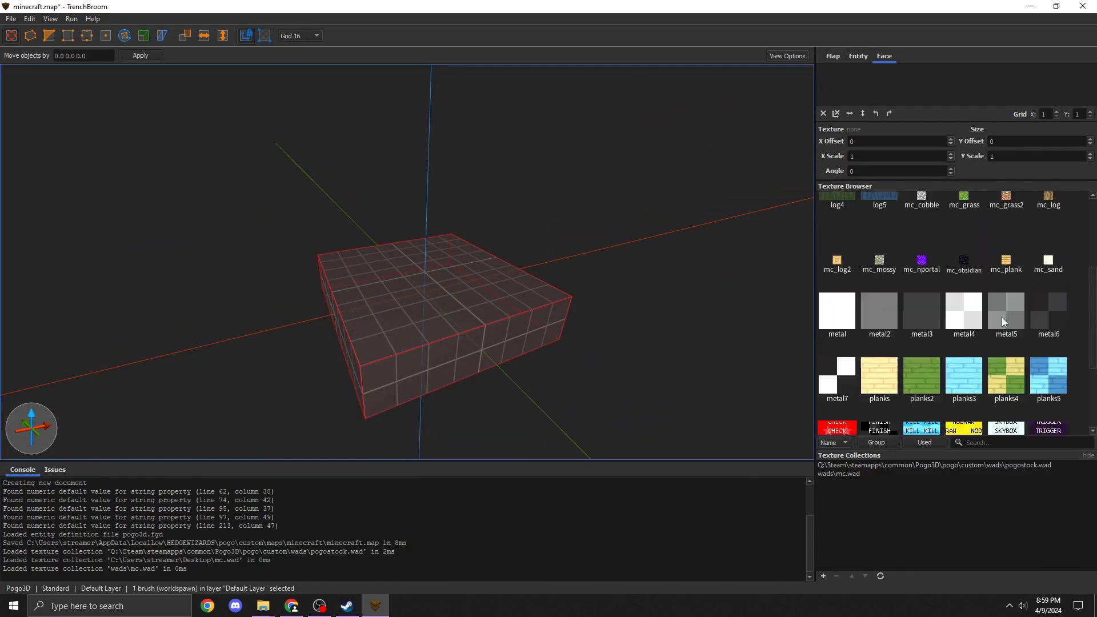
pyautogui.scroll(2, 971, 298)
pyautogui.click(841, 287)
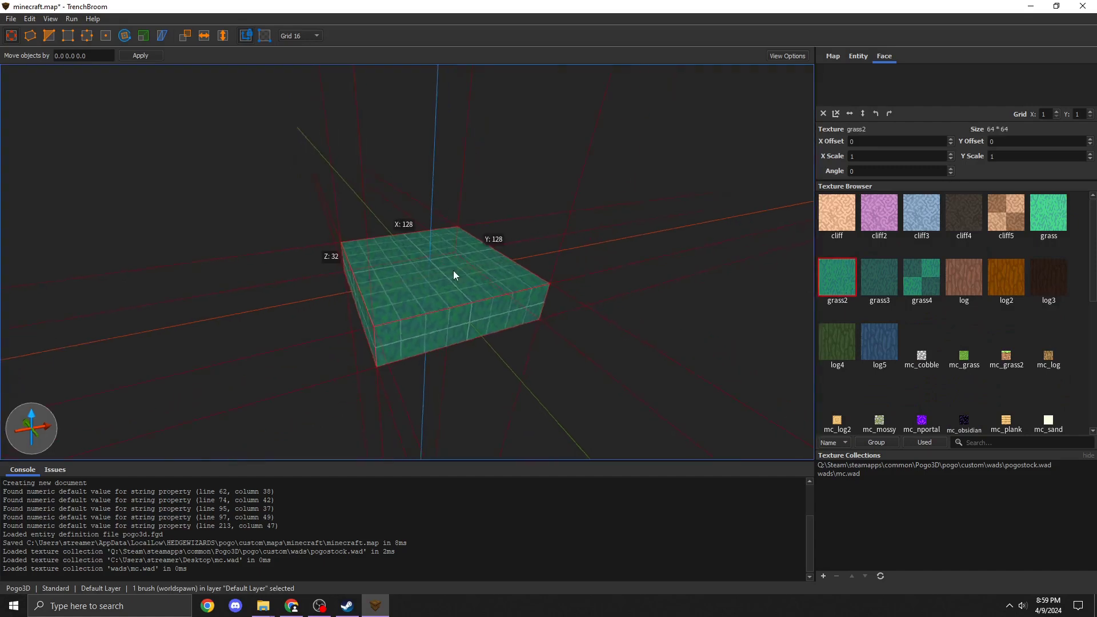
pyautogui.moveTo(453, 274)
pyautogui.mouseDown(button='right')
pyautogui.moveTo(430, 277)
pyautogui.moveTo(451, 284)
pyautogui.mouseUp(button='right')
pyautogui.press('Escape')
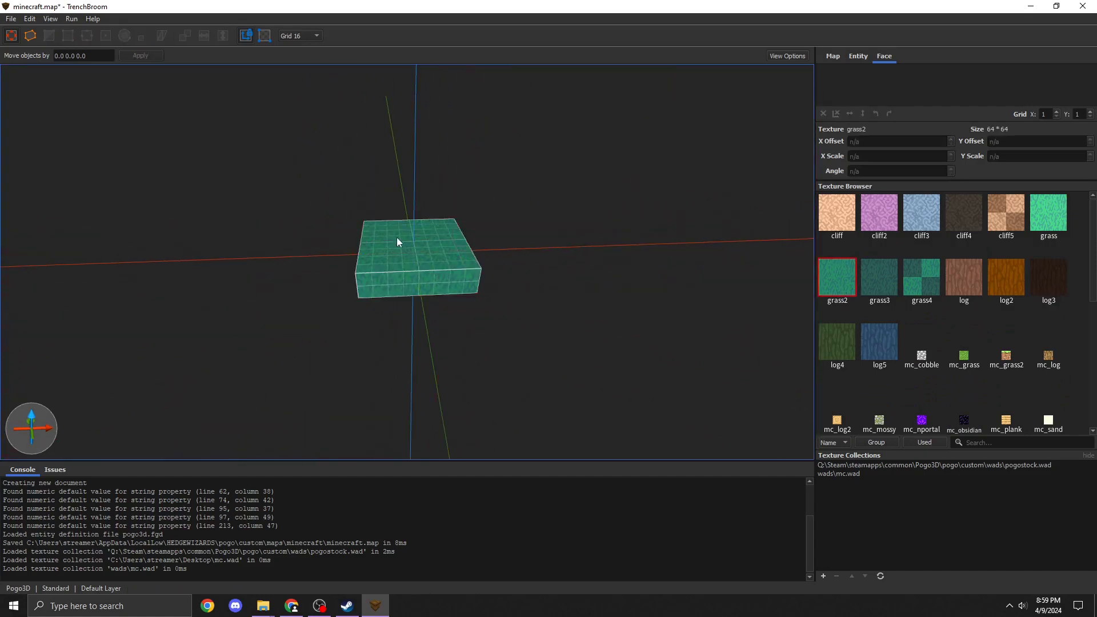
# Draw a tall block brush on top of the grass2 block and apply the tool_check texture to it.
pyautogui.moveTo(429, 254)
pyautogui.mouseDown()
pyautogui.moveTo(443, 252)
pyautogui.moveTo(433, 165)
pyautogui.moveTo(436, 187)
pyautogui.mouseUp()
pyautogui.scroll(3, 444, 243)
pyautogui.scroll(-5, 943, 314)
pyautogui.click(836, 303)
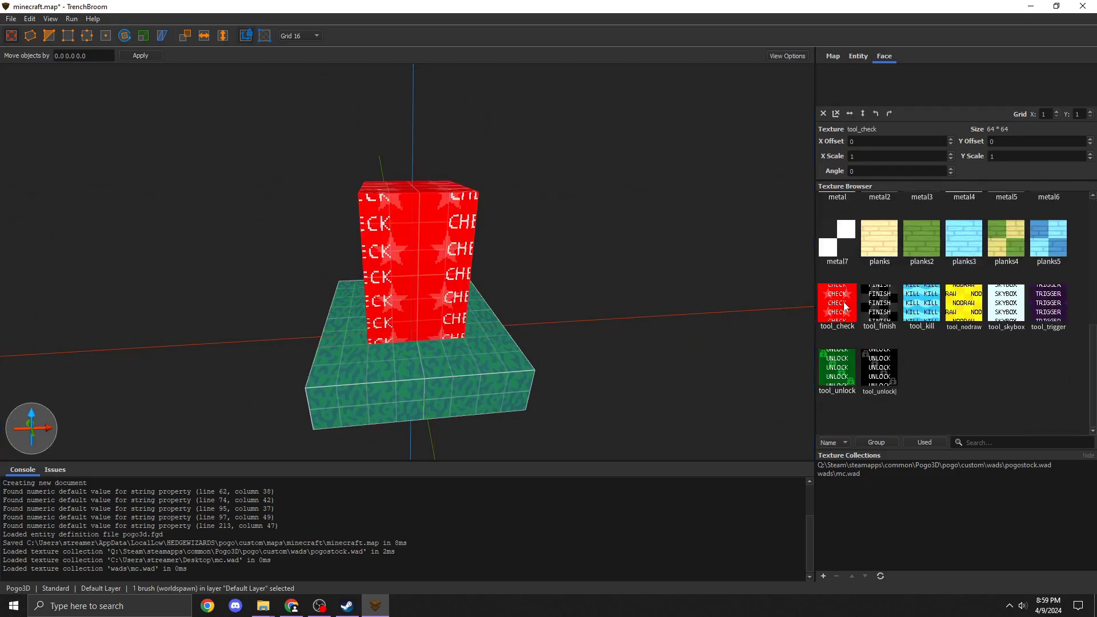
# Turn the tool_check block into a trigger_checkpoint brush entity.
pyautogui.rightClick(407, 232)
pyautogui.press('Escape')
pyautogui.rightClick(406, 255)
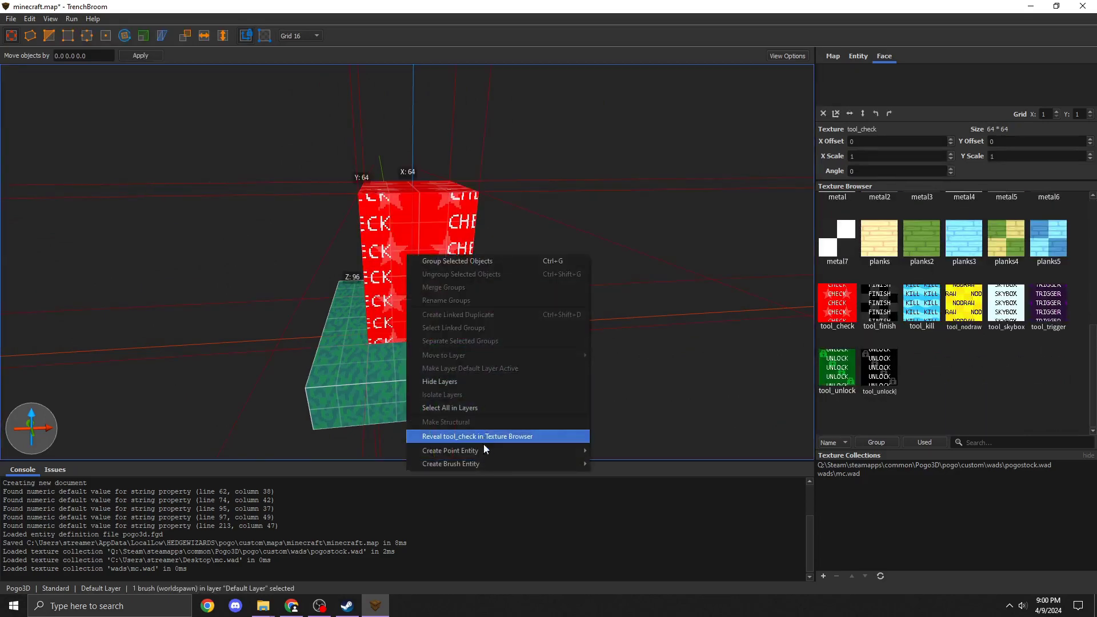
pyautogui.moveTo(514, 463)
pyautogui.moveTo(646, 481)
pyautogui.click(695, 533)
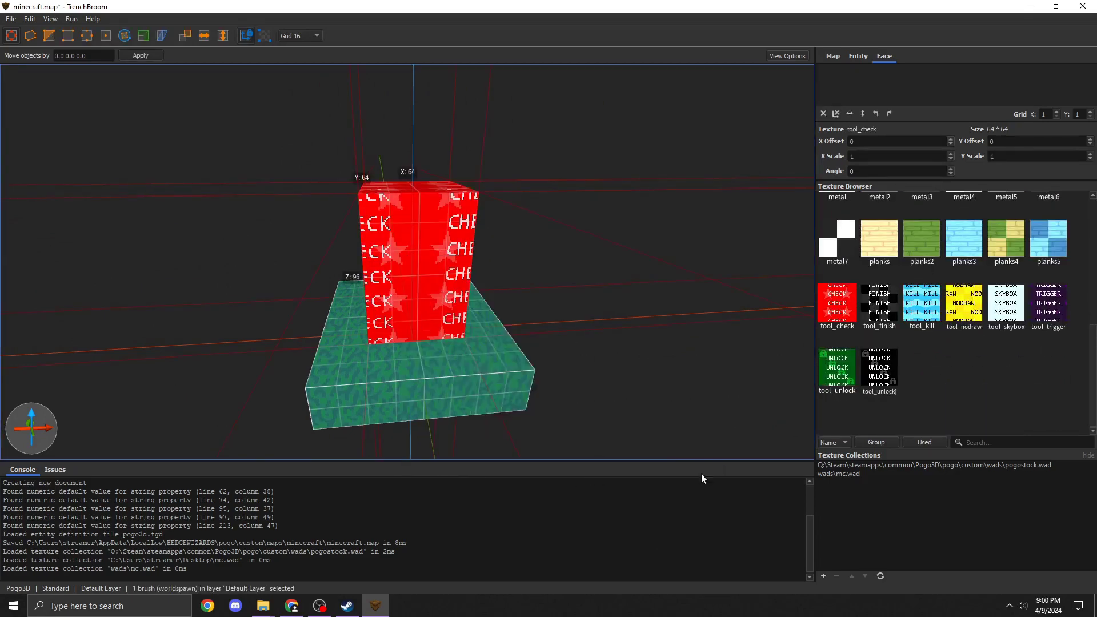
# Duplicate the grass2 block and place the copy a short gap beside the original, with the grid set to 32.
pyautogui.scroll(2, 514, 309)
pyautogui.click(545, 350)
pyautogui.moveTo(549, 348)
pyautogui.mouseDown(button='right')
pyautogui.moveTo(619, 333)
pyautogui.moveTo(601, 342)
pyautogui.mouseUp(button='right')
pyautogui.press('7')
pyautogui.moveTo(601, 342)
pyautogui.keyDown('ctrl'); pyautogui.mouseDown()
pyautogui.moveTo(350, 368)
pyautogui.moveTo(369, 359)
pyautogui.mouseUp(); pyautogui.keyUp('ctrl')
pyautogui.press('6')
pyautogui.moveTo(369, 359); pyautogui.dragTo(413, 339, button='right')
pyautogui.scroll(2, 412, 339)
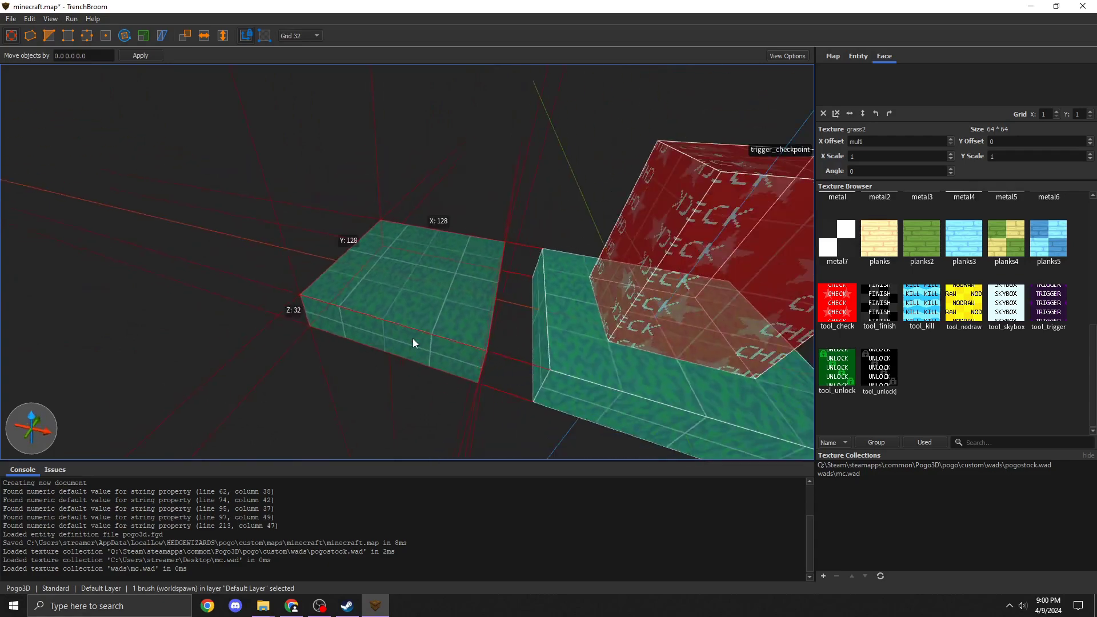
# Apply the mc_grass texture to the duplicated block.
pyautogui.scroll(3, 892, 314)
pyautogui.click(964, 269)
pyautogui.scroll(6, 440, 313)
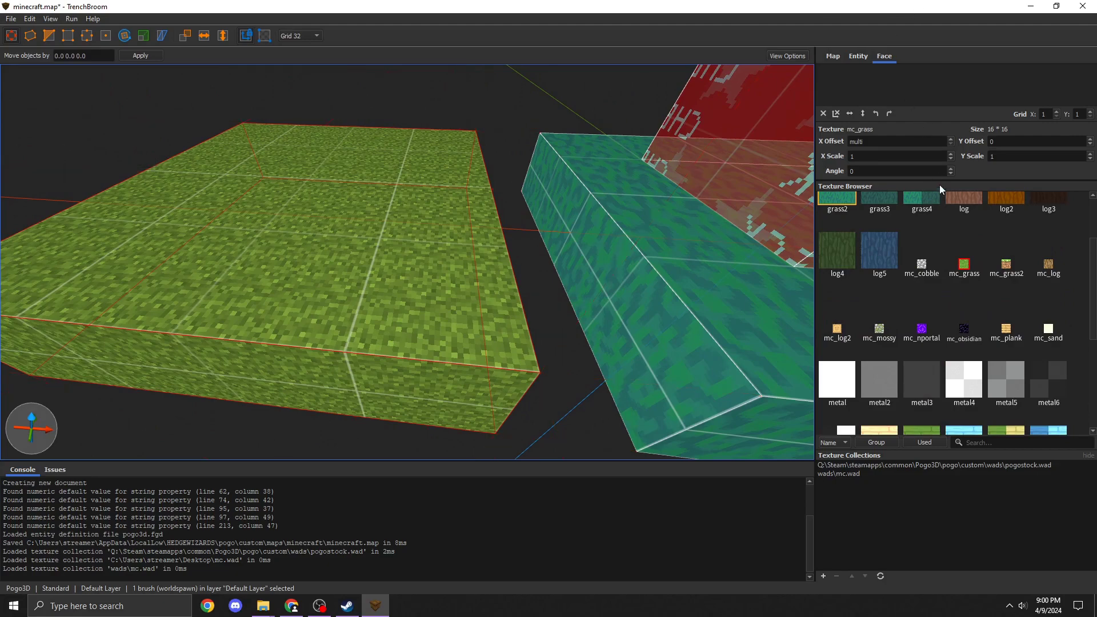
# Enlarge the UV editor and examine how mc_grass tiles on the new block's top face.
pyautogui.moveTo(941, 184); pyautogui.dragTo(942, 253)
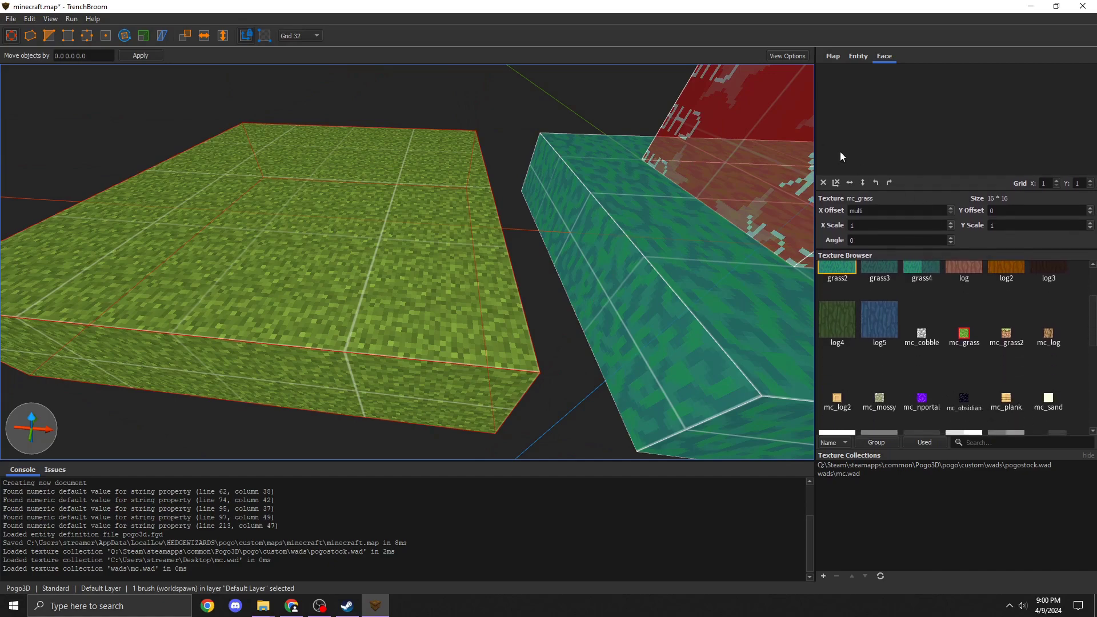
pyautogui.keyDown('shift'); pyautogui.click(368, 202); pyautogui.keyUp('shift')
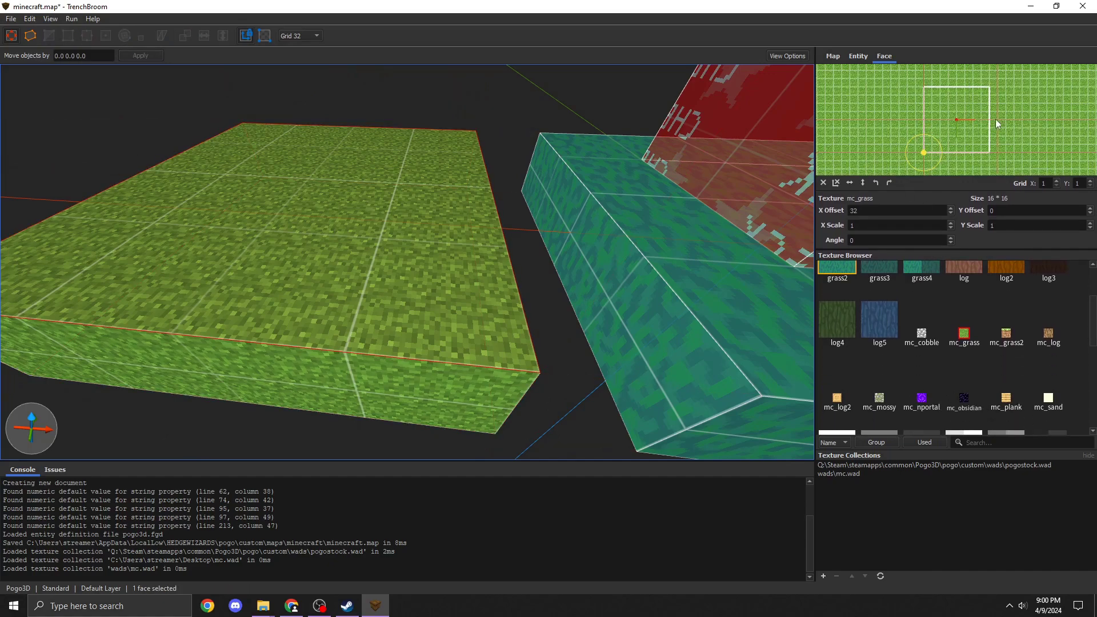
pyautogui.scroll(4, 400, 208)
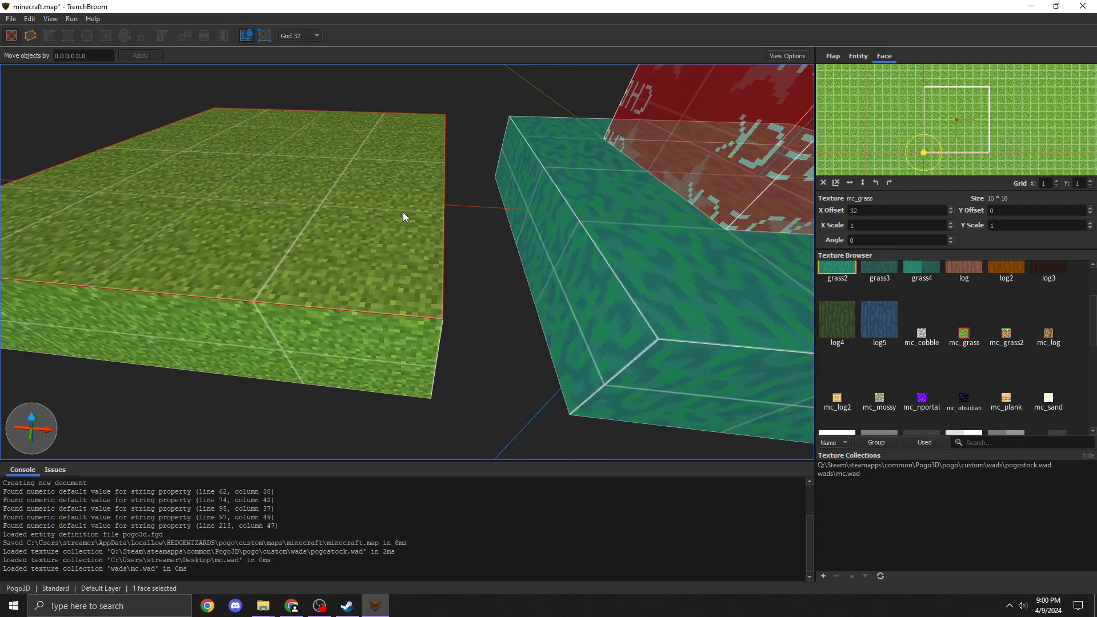
pyautogui.scroll(-3, 531, 197)
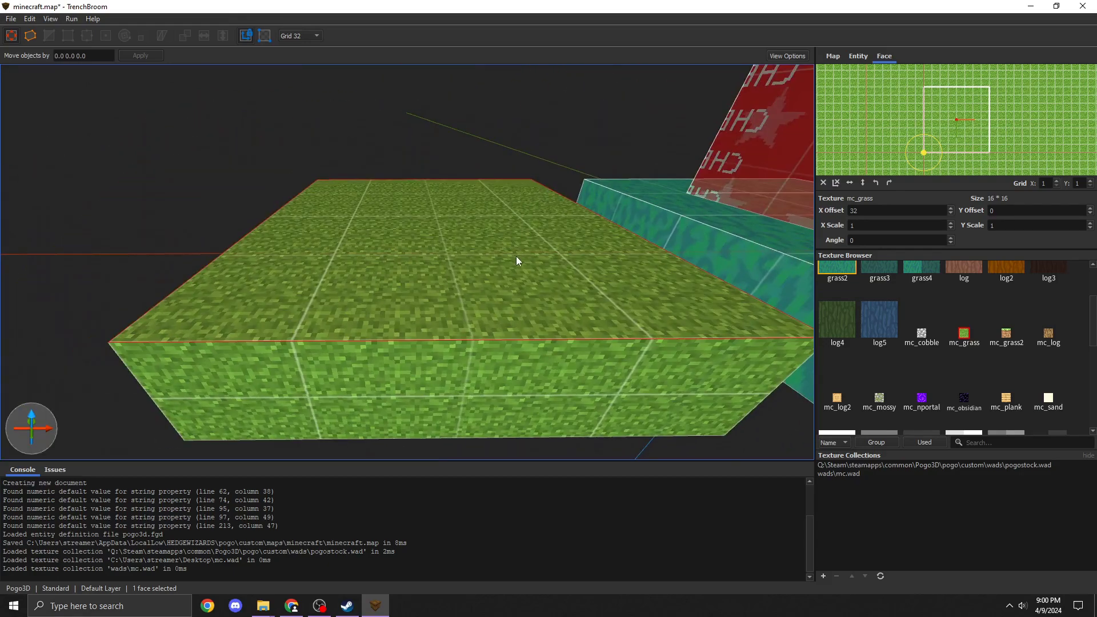
# Select the whole mc_grass block and set its texture X scale and Y scale to 2.
pyautogui.click(516, 256)
pyautogui.click(875, 226)
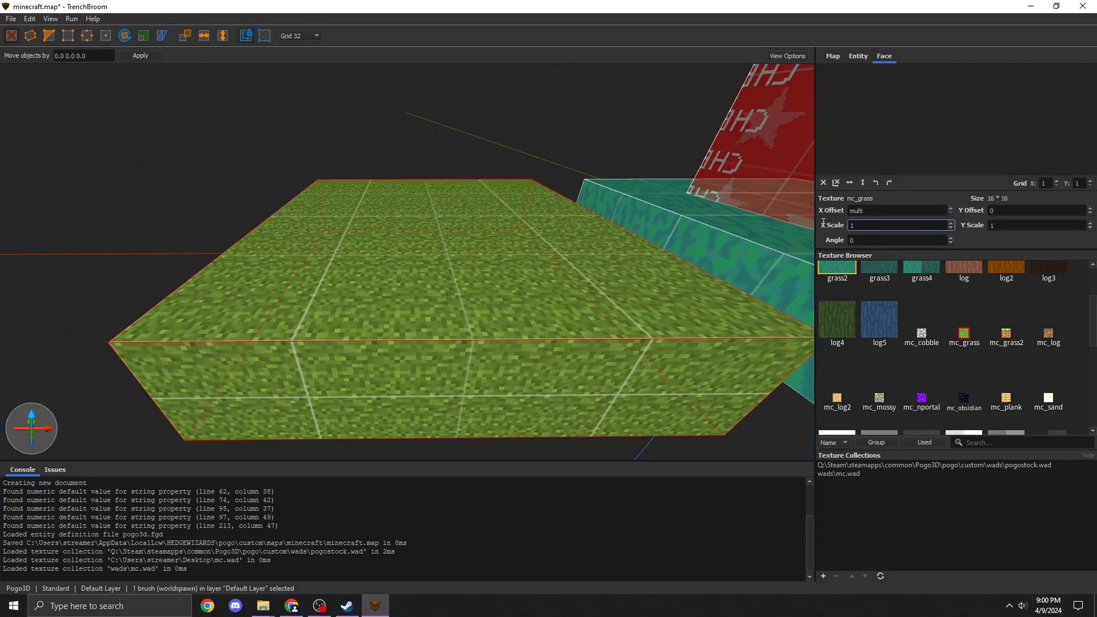
pyautogui.write('2')
pyautogui.press('Tab')
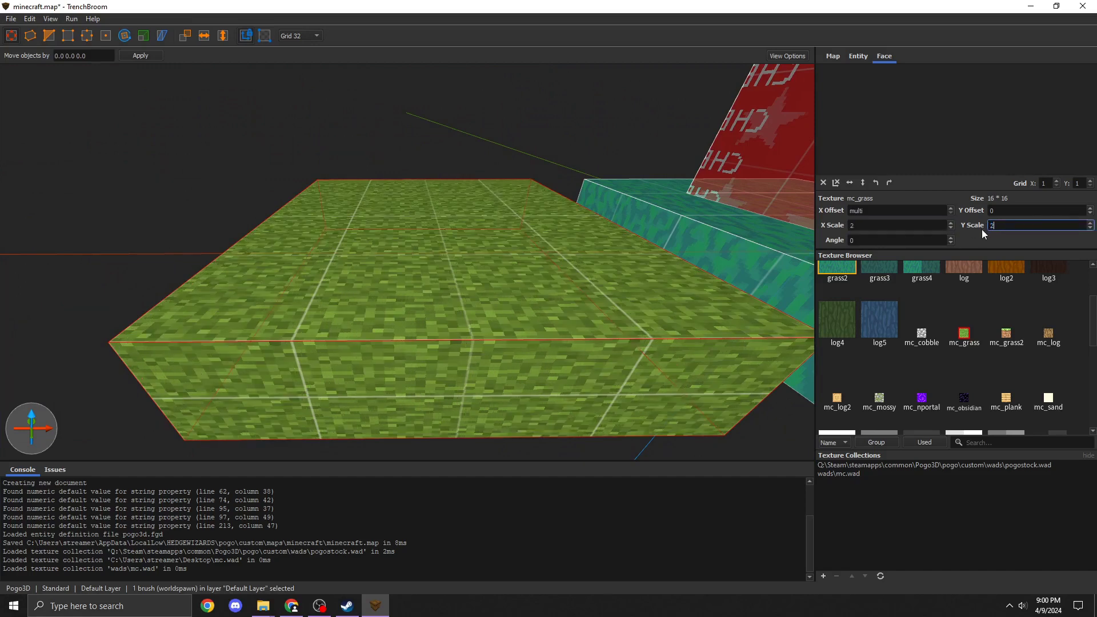
pyautogui.write('2')
pyautogui.press('Return')
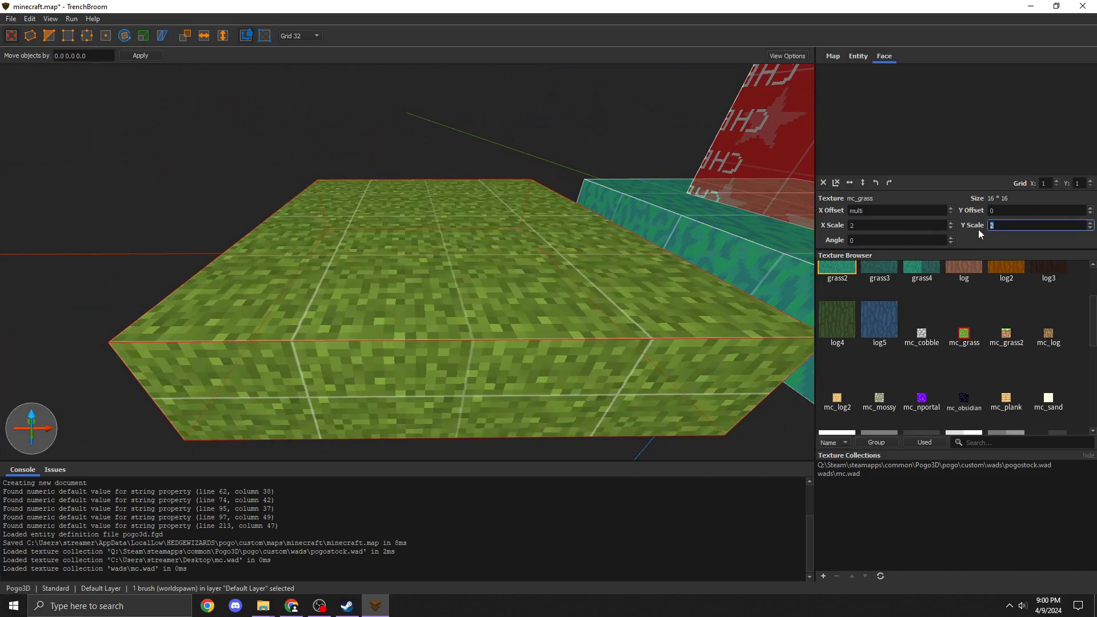
# Select the four side faces of the mc_grass block and apply the mc_grass2 texture to them.
pyautogui.moveTo(594, 253); pyautogui.dragTo(516, 255, button='right')
pyautogui.press('d')
pyautogui.press('d')
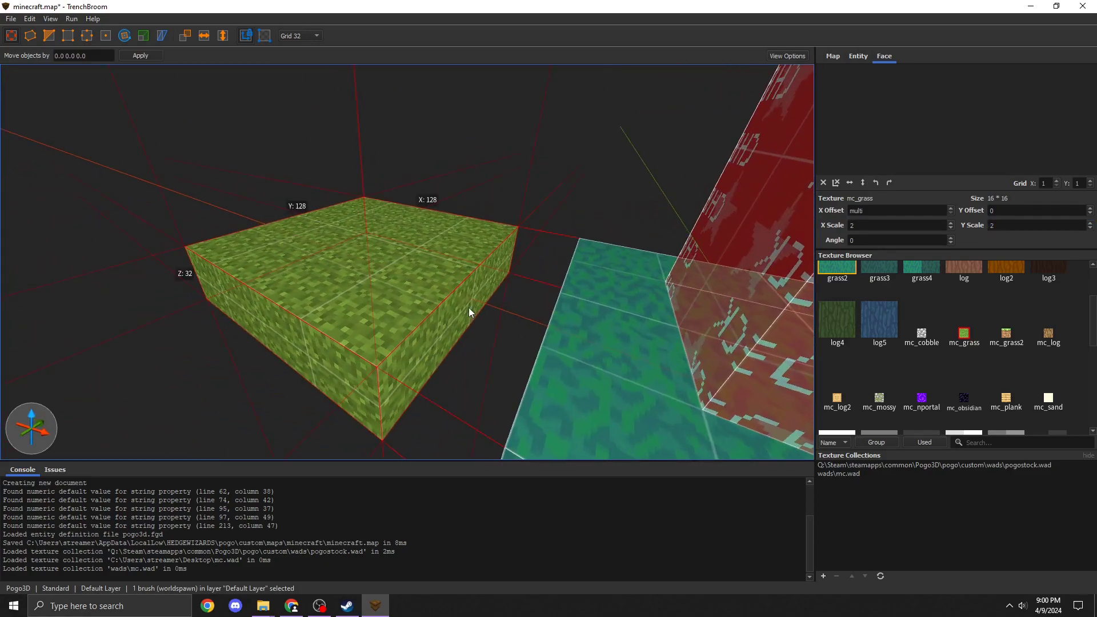
pyautogui.press('d')
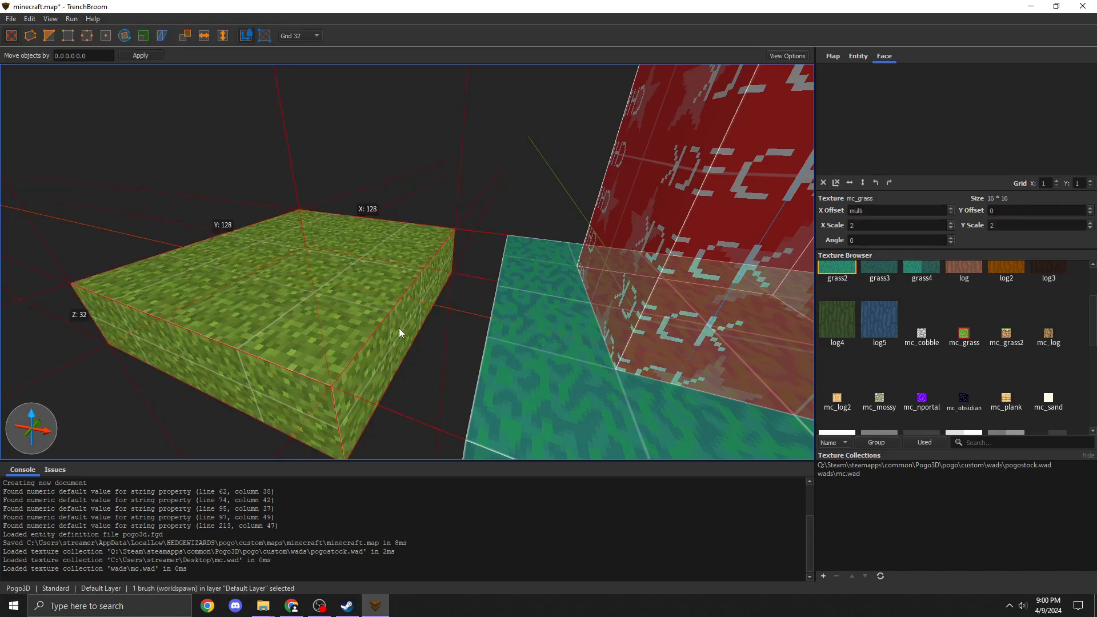
pyautogui.keyDown('shift'); pyautogui.click(369, 388); pyautogui.keyUp('shift')
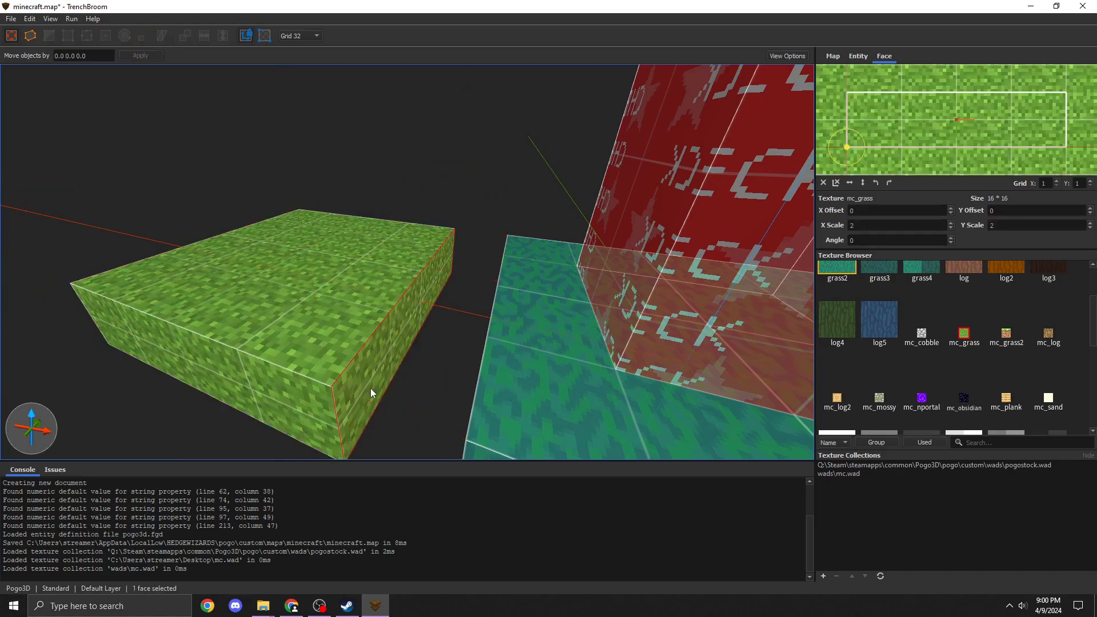
pyautogui.keyDown('shift'); pyautogui.click(310, 403); pyautogui.keyUp('shift')
pyautogui.press('w')
pyautogui.press('a')
pyautogui.moveTo(336, 369); pyautogui.dragTo(445, 345, button='right')
pyautogui.keyDown('ctrl'); pyautogui.keyDown('shift'); pyautogui.click(527, 334); pyautogui.keyUp('shift'); pyautogui.keyUp('ctrl')
pyautogui.keyDown('ctrl'); pyautogui.keyDown('shift'); pyautogui.click(479, 335); pyautogui.keyUp('shift'); pyautogui.keyUp('ctrl')
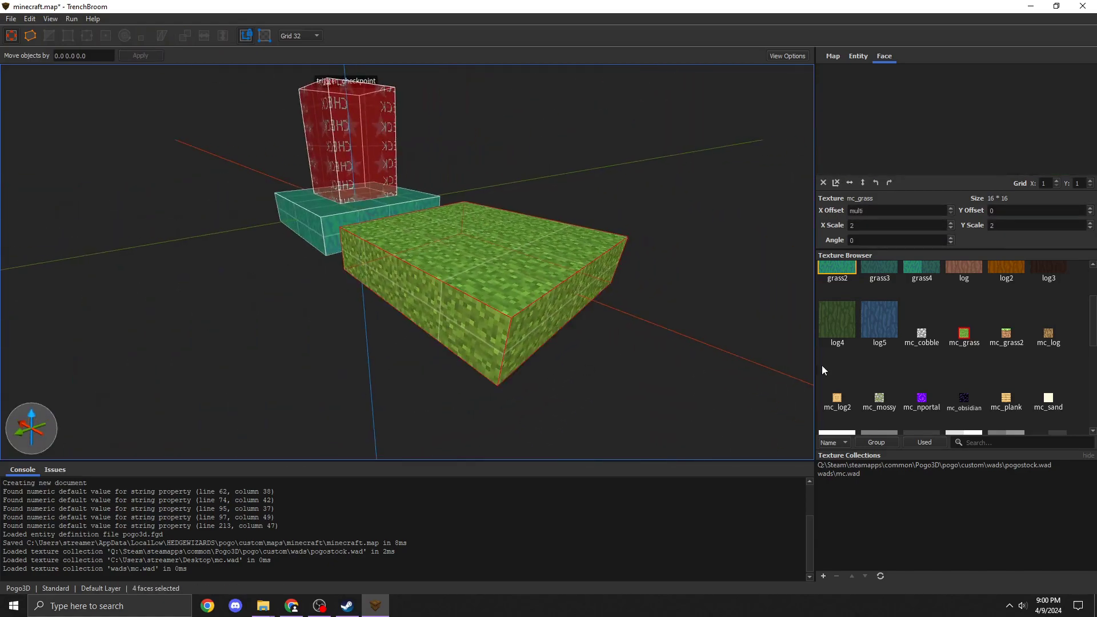
pyautogui.click(1000, 334)
# Set the Y offset of the mc_grass2 side faces to 8 and deselect them.
pyautogui.press('w')
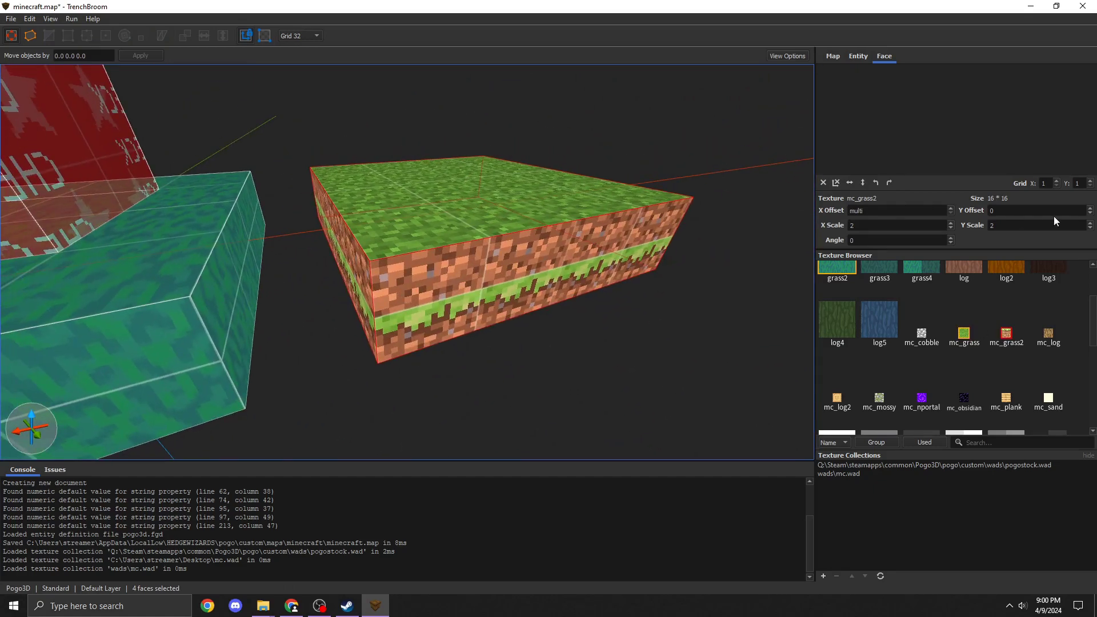
pyautogui.click(1090, 213)
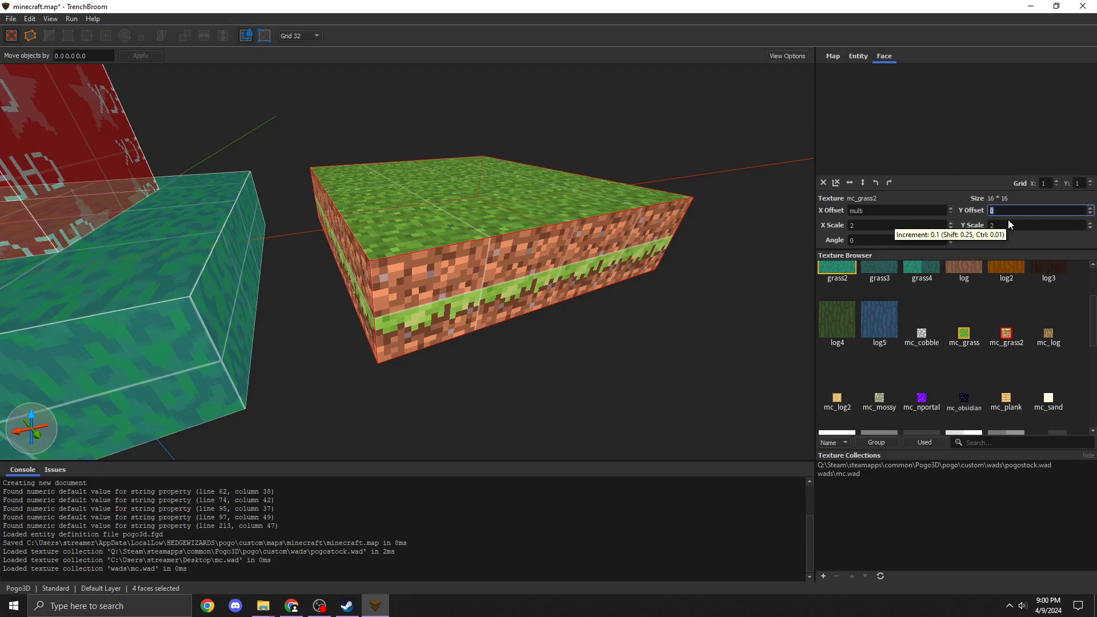
pyautogui.write('8')
pyautogui.press('Return')
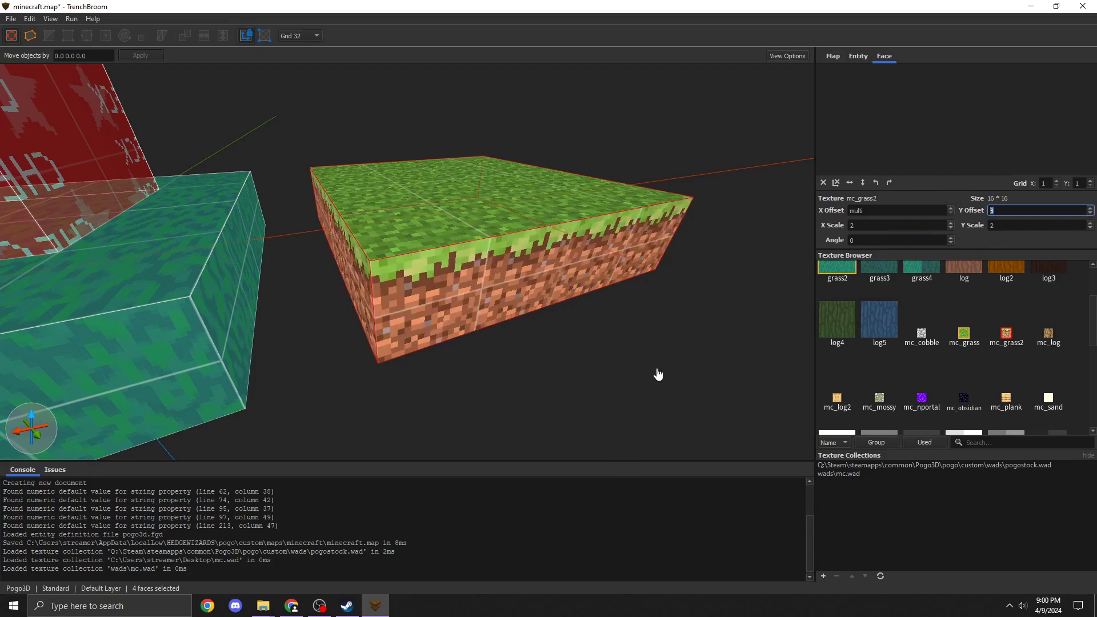
pyautogui.scroll(-6, 647, 362)
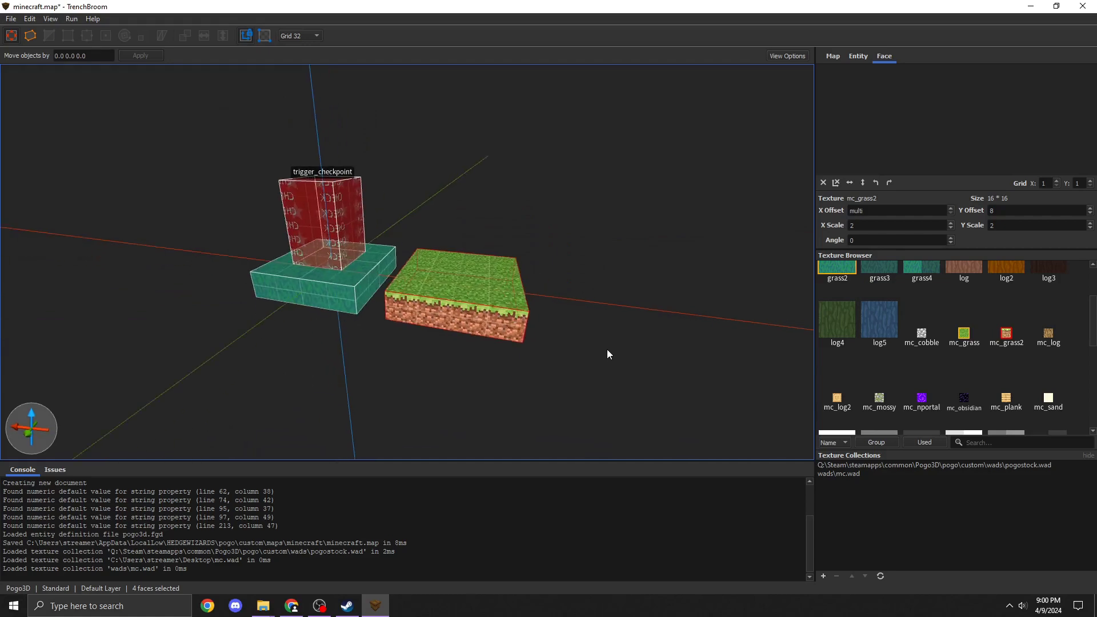
pyautogui.click(607, 349)
# Save the minecraft map and compile it with the Build profile.
pyautogui.hotkey('ctrl', 's')
pyautogui.click(72, 18)
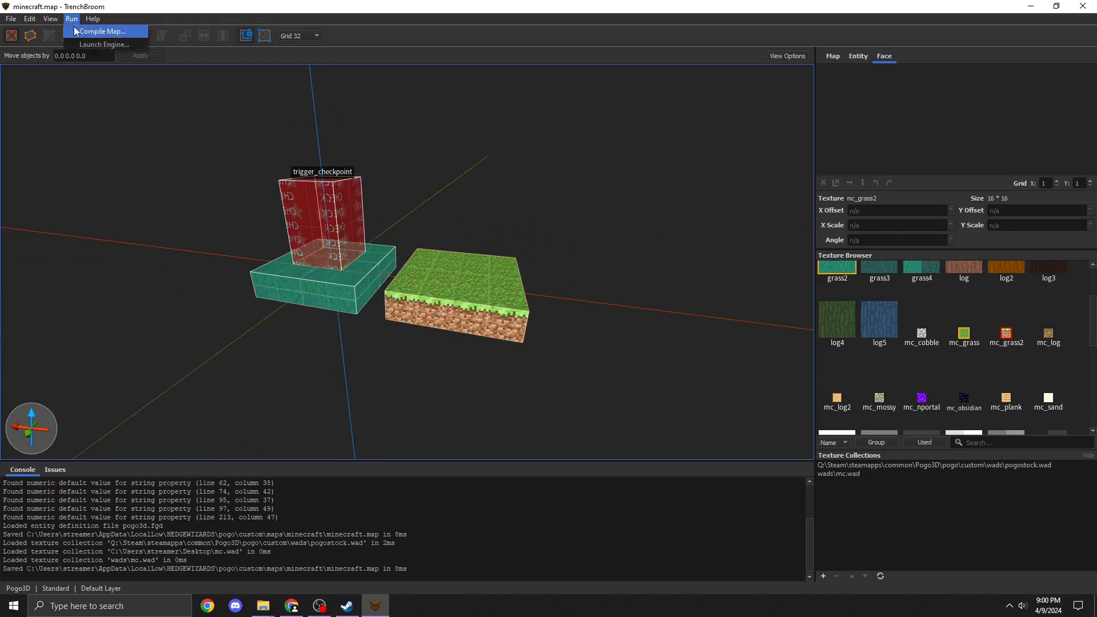
pyautogui.click(94, 28)
pyautogui.click(700, 464)
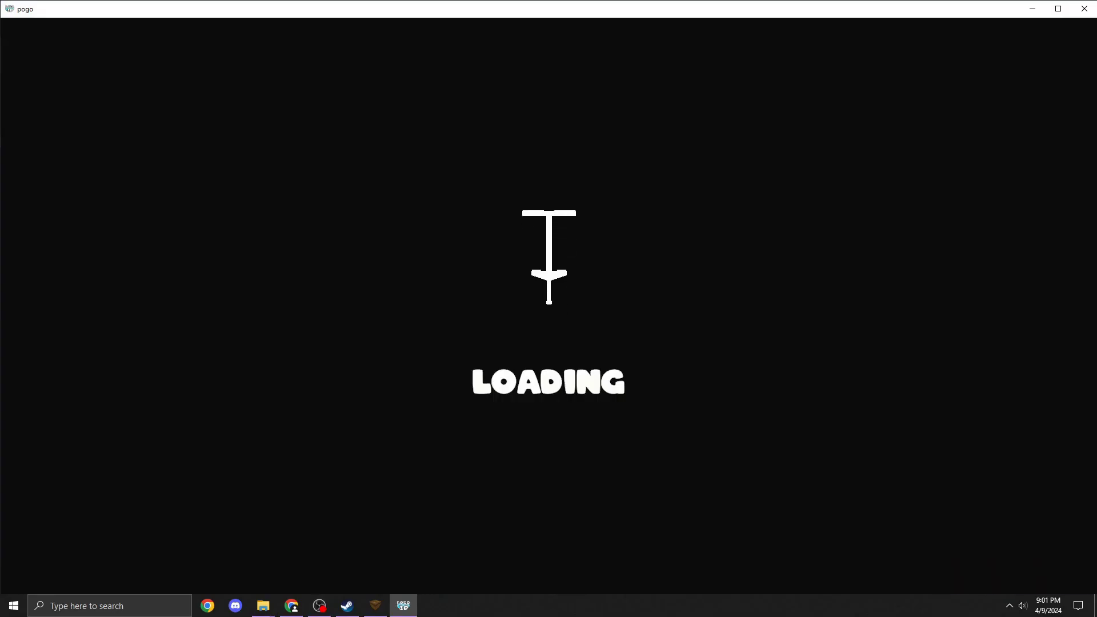
# Visit the sound options in Pogo3D, resume to playtest both platforms of the minecraft map, and pause the game.
pyautogui.press('Escape')
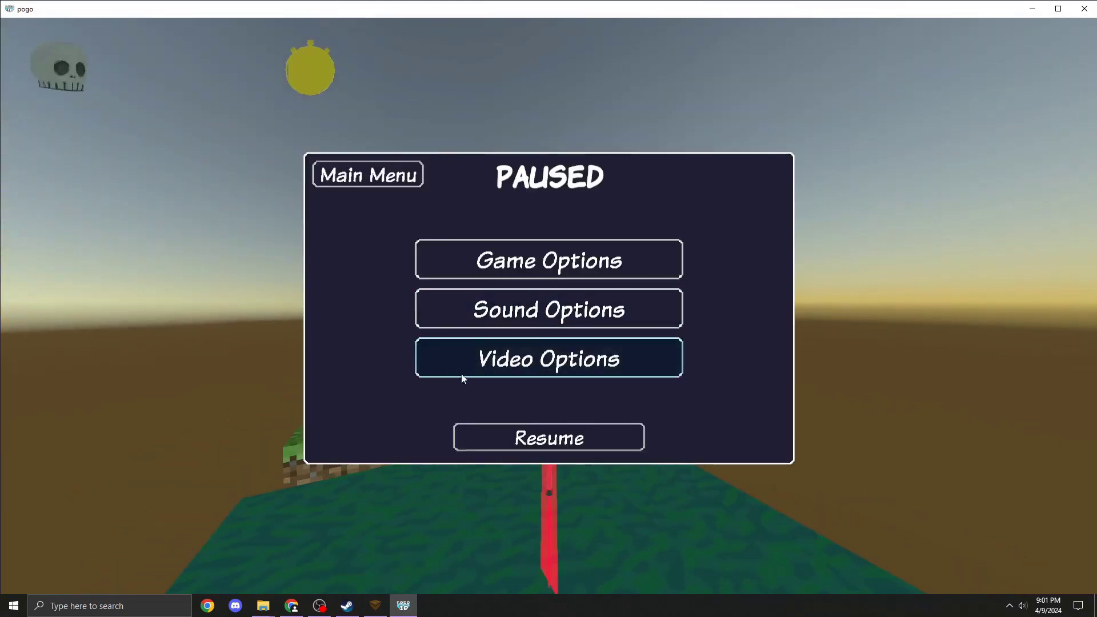
pyautogui.click(494, 311)
pyautogui.press('Escape')
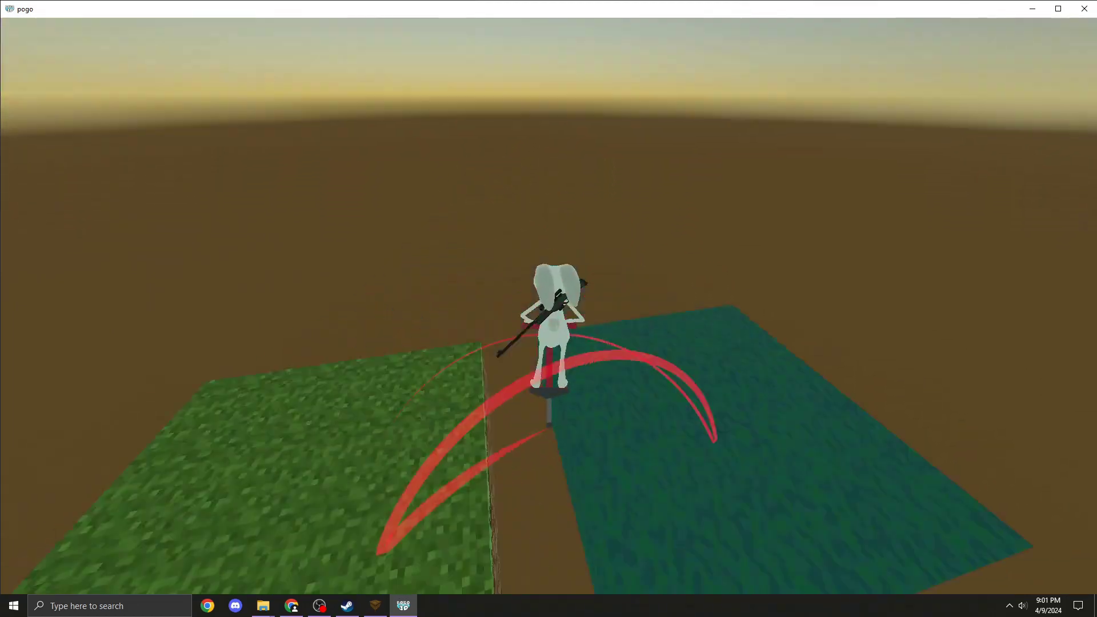
pyautogui.press('Escape')
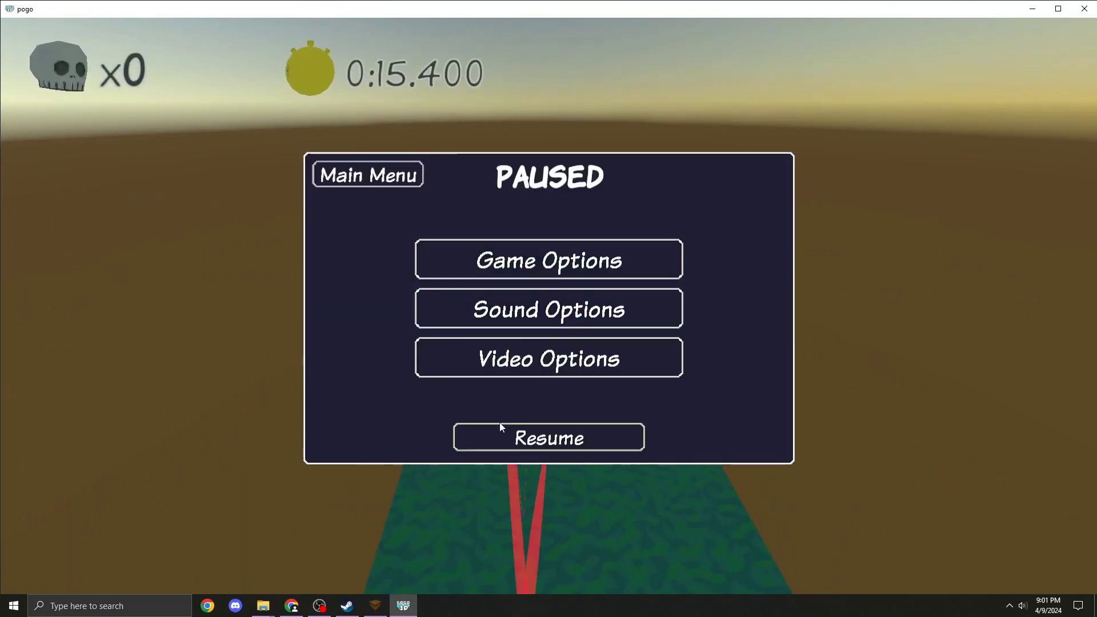
# Minimise Pogo3D, Steam and TrenchBroom, check the wads folder of the minecraft map in File Explorer, and return to the map folder.
pyautogui.click(1034, 10)
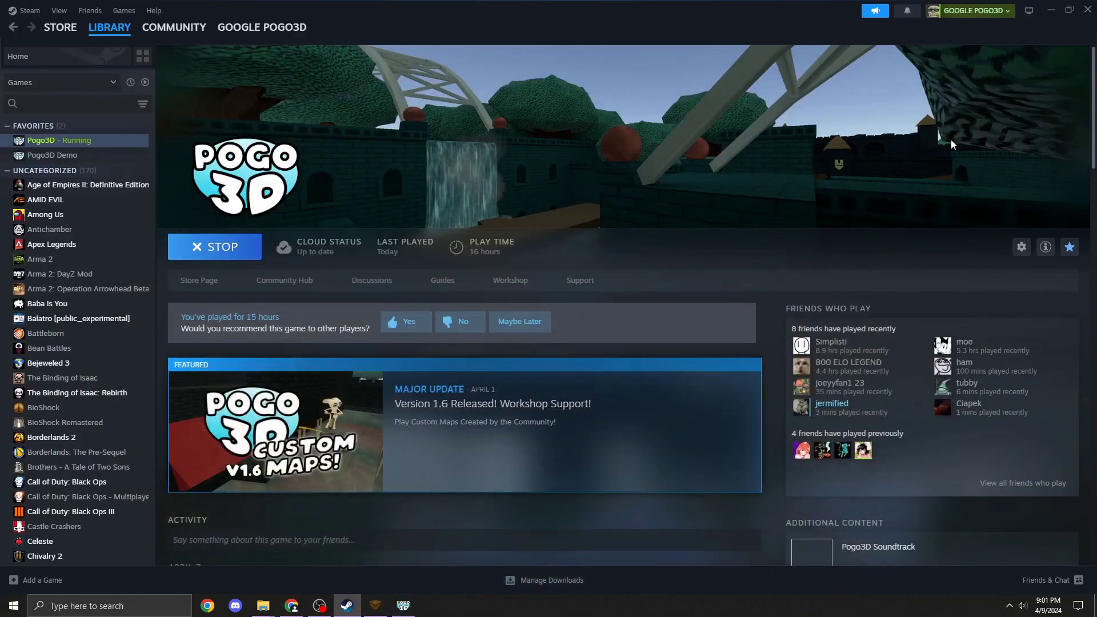
pyautogui.click(1048, 13)
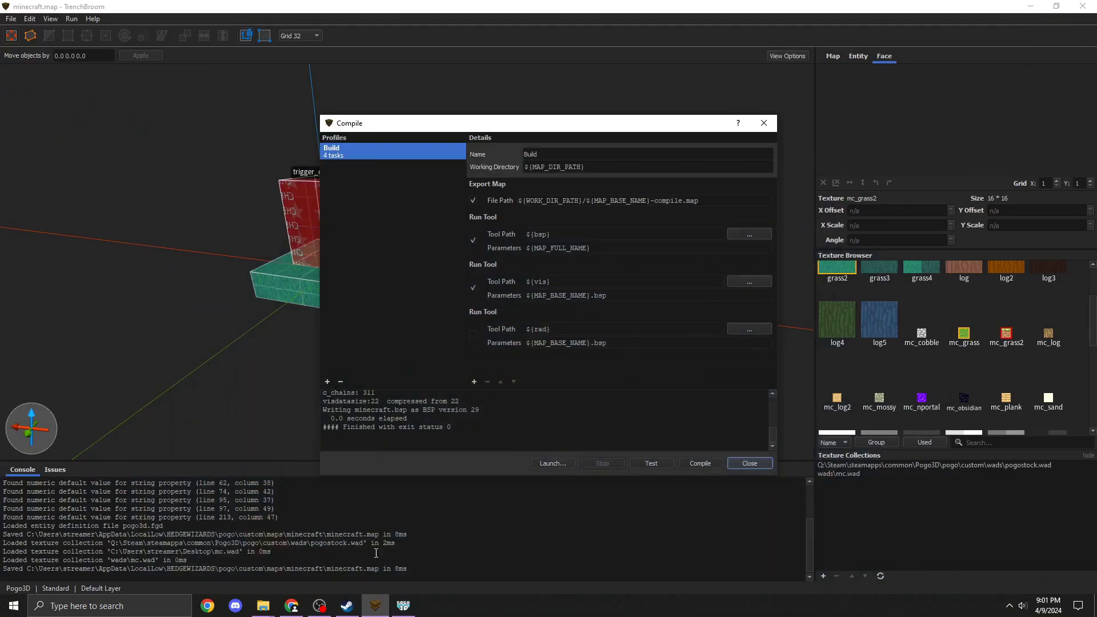
pyautogui.click(264, 607)
pyautogui.click(1018, 9)
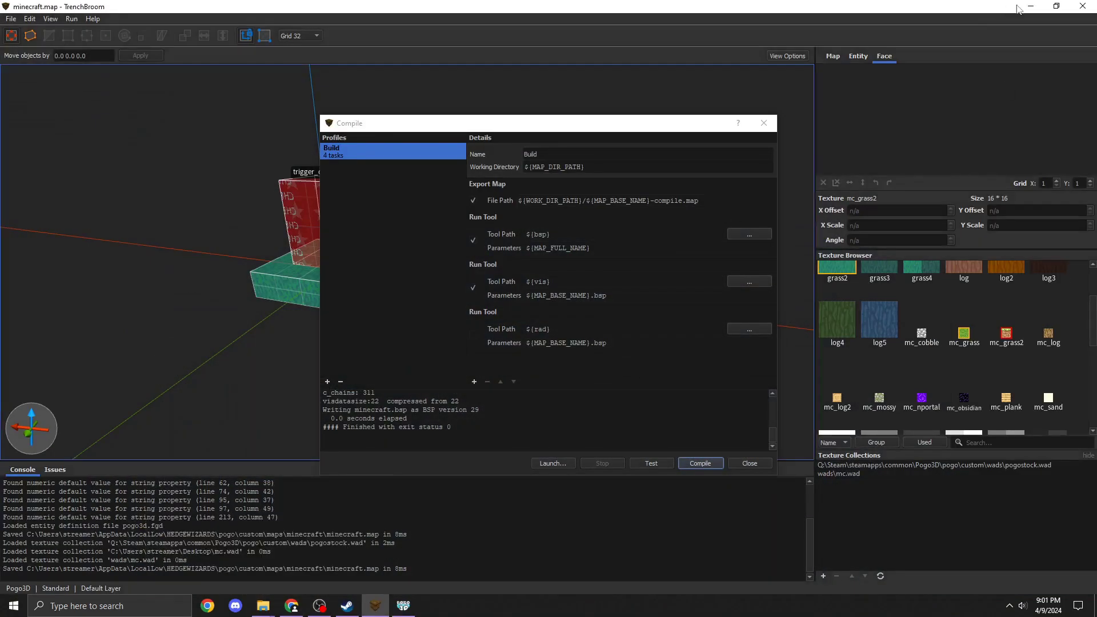
pyautogui.click(1029, 7)
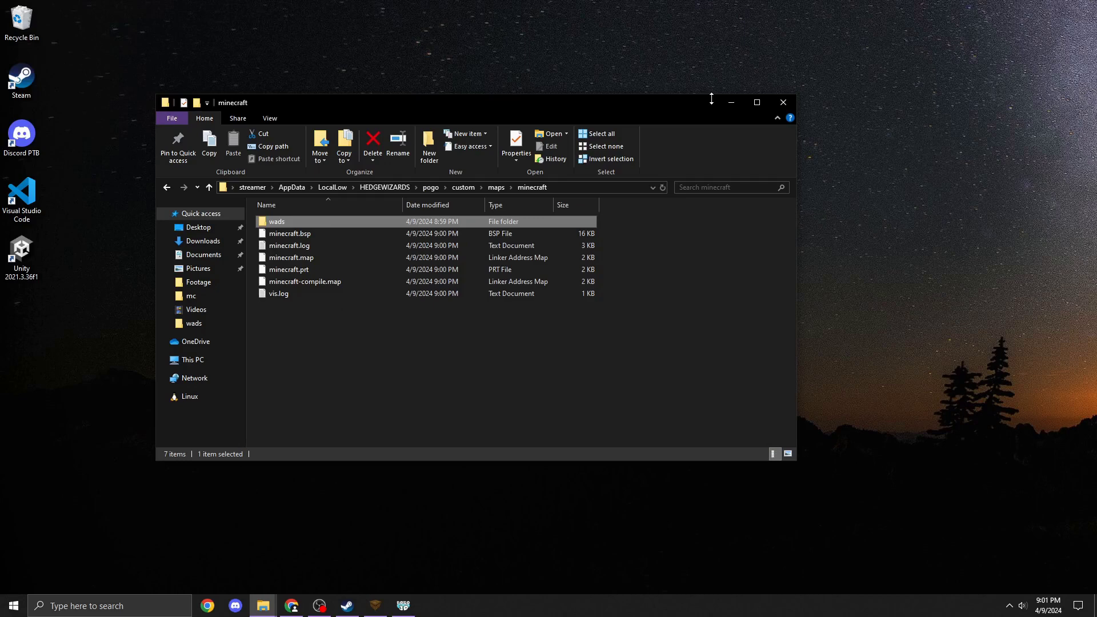
pyautogui.doubleClick(303, 221)
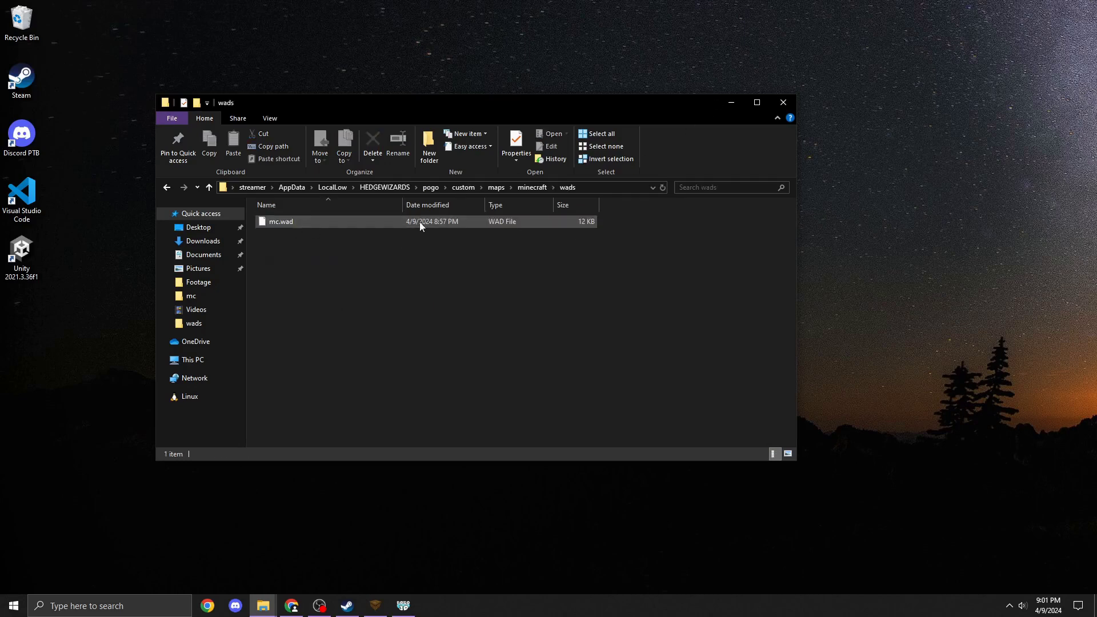
pyautogui.click(166, 187)
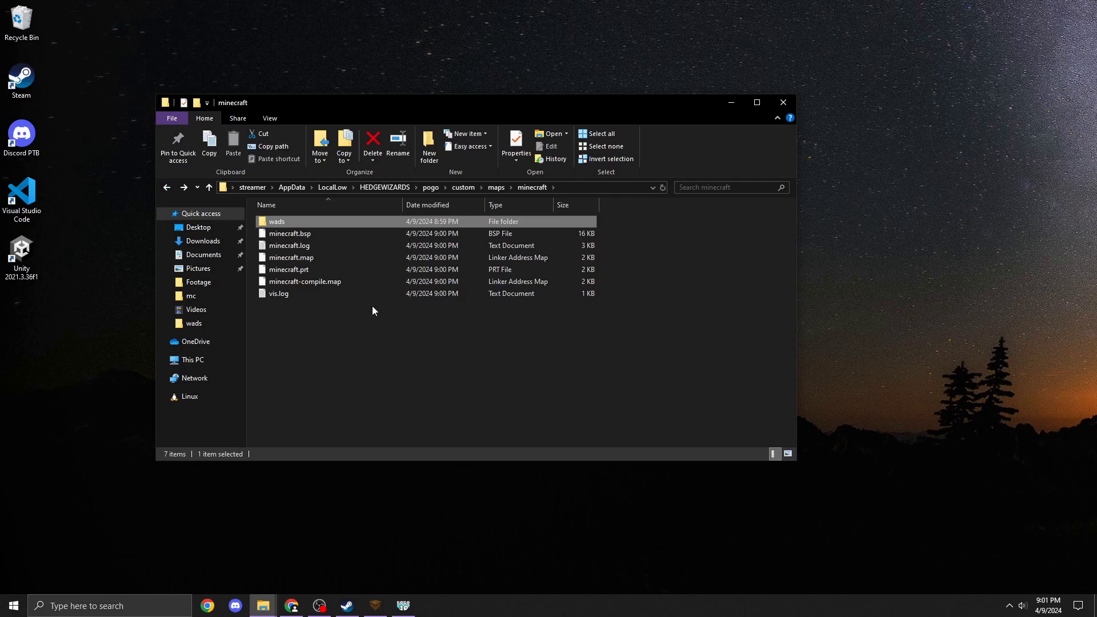
# Open the Pogo3D install's custom maps folder through the Build Folder shortcut in the desktop's Pogo Mapping Shortcuts folder.
pyautogui.click(207, 228)
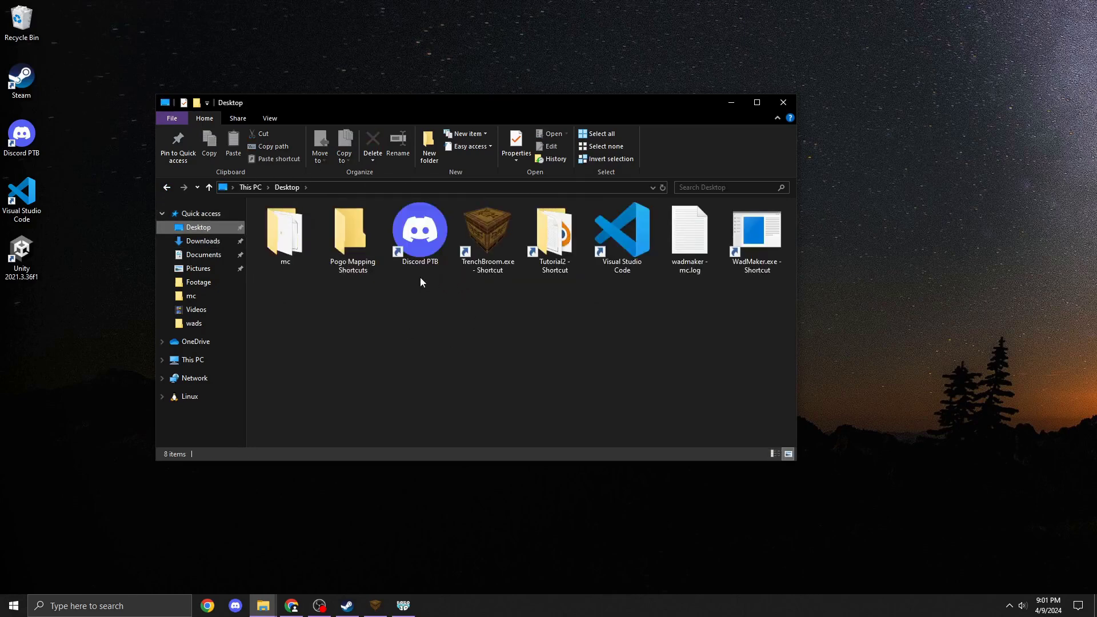
pyautogui.doubleClick(357, 254)
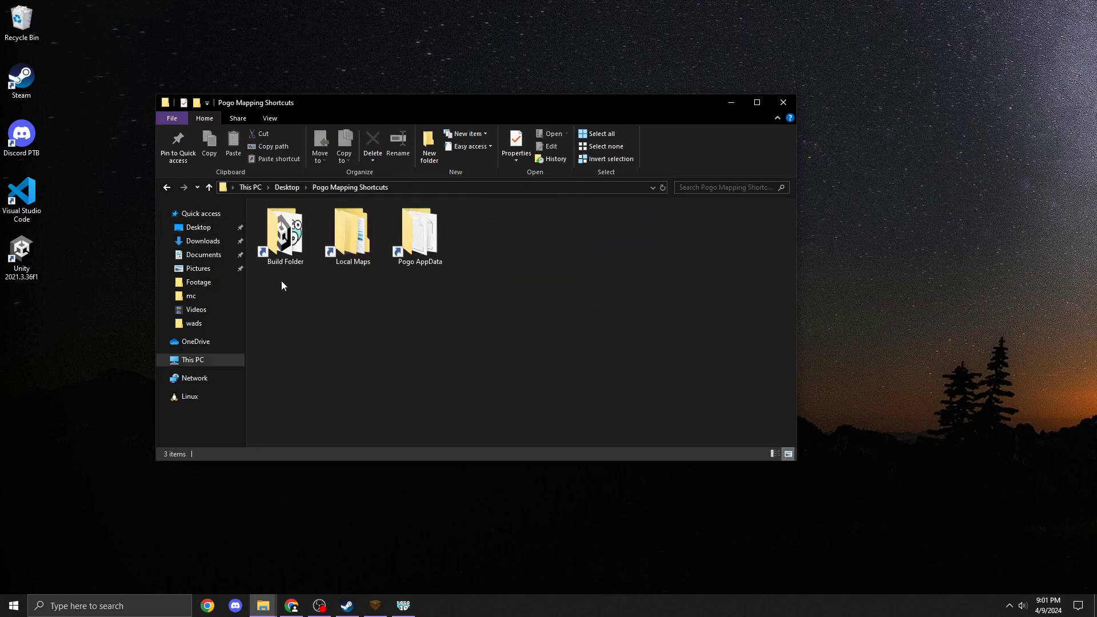
pyautogui.doubleClick(284, 234)
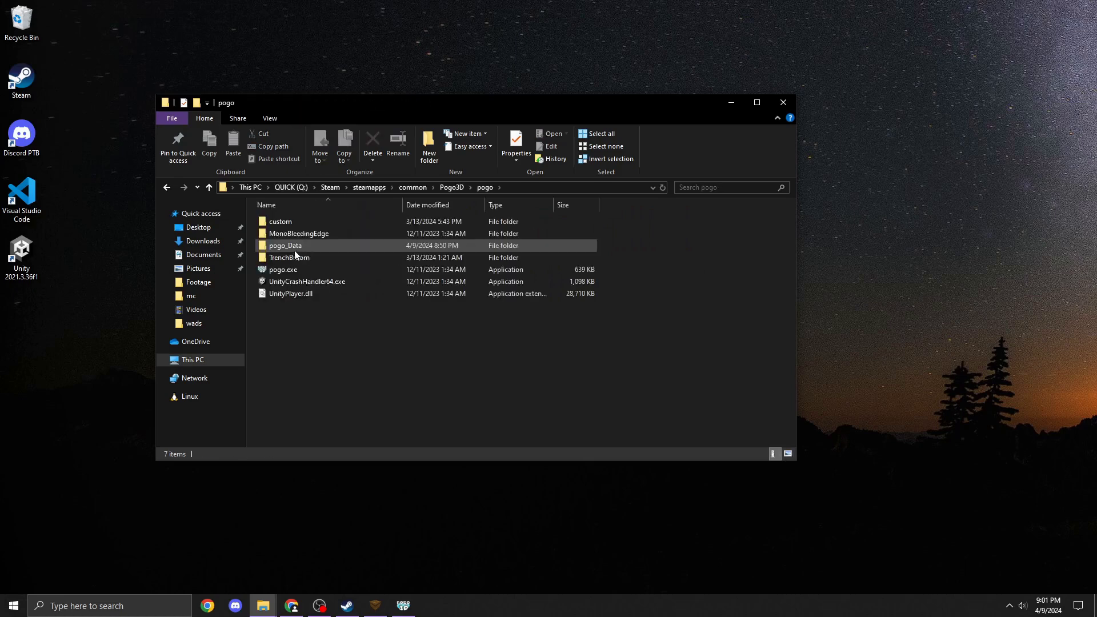
pyautogui.doubleClick(307, 220)
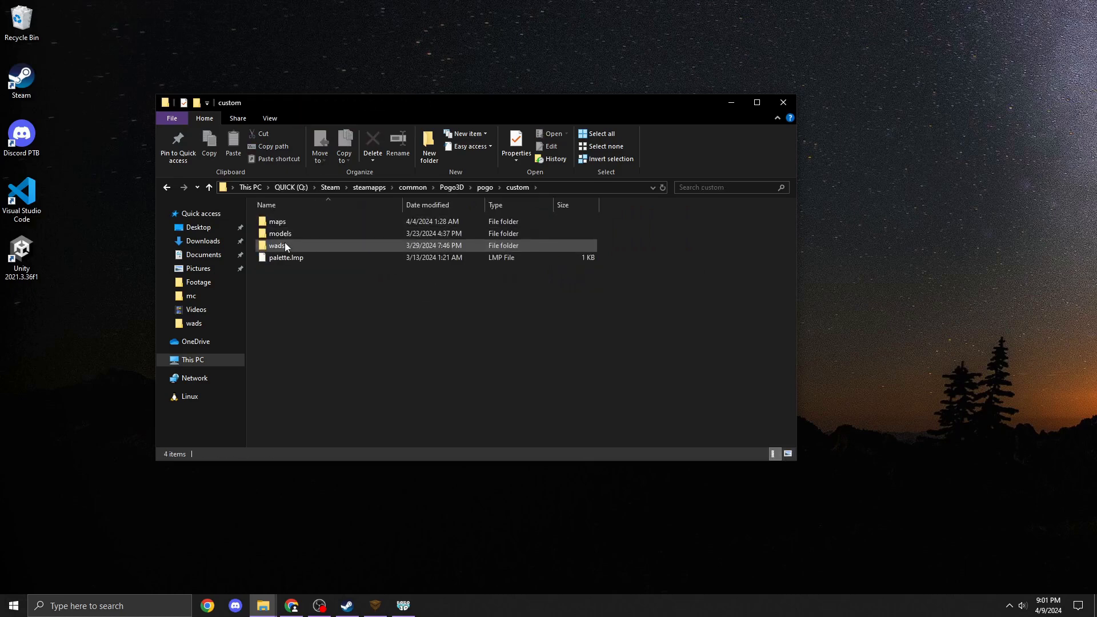
pyautogui.doubleClick(294, 223)
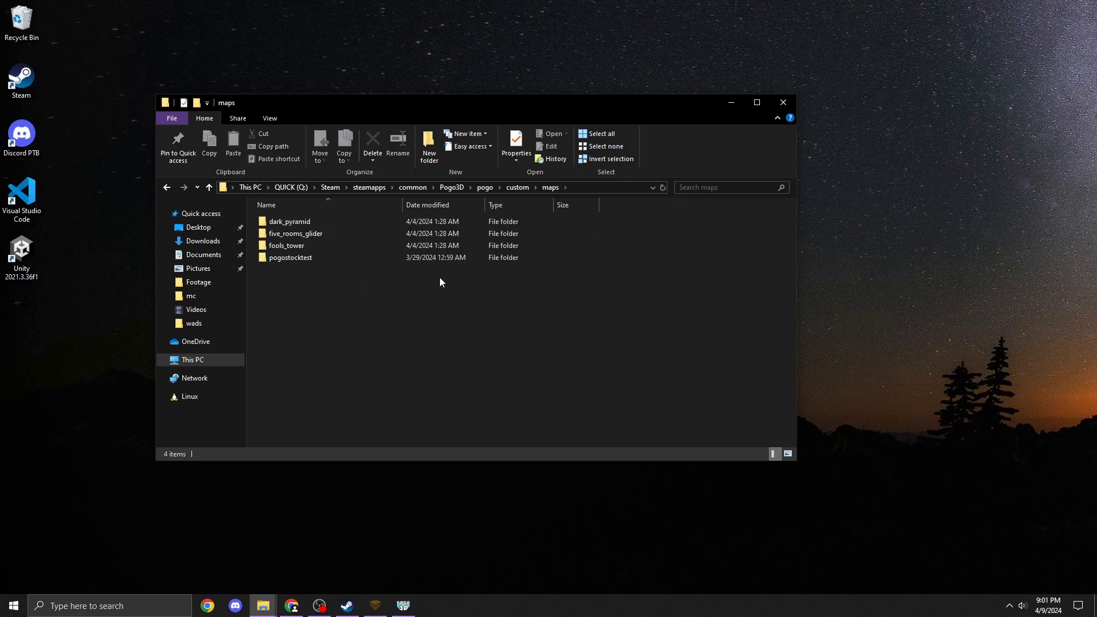
# Check the wads folder inside the Pogo3D install's custom folder and return to the Pogo Mapping Shortcuts folder.
pyautogui.click(166, 187)
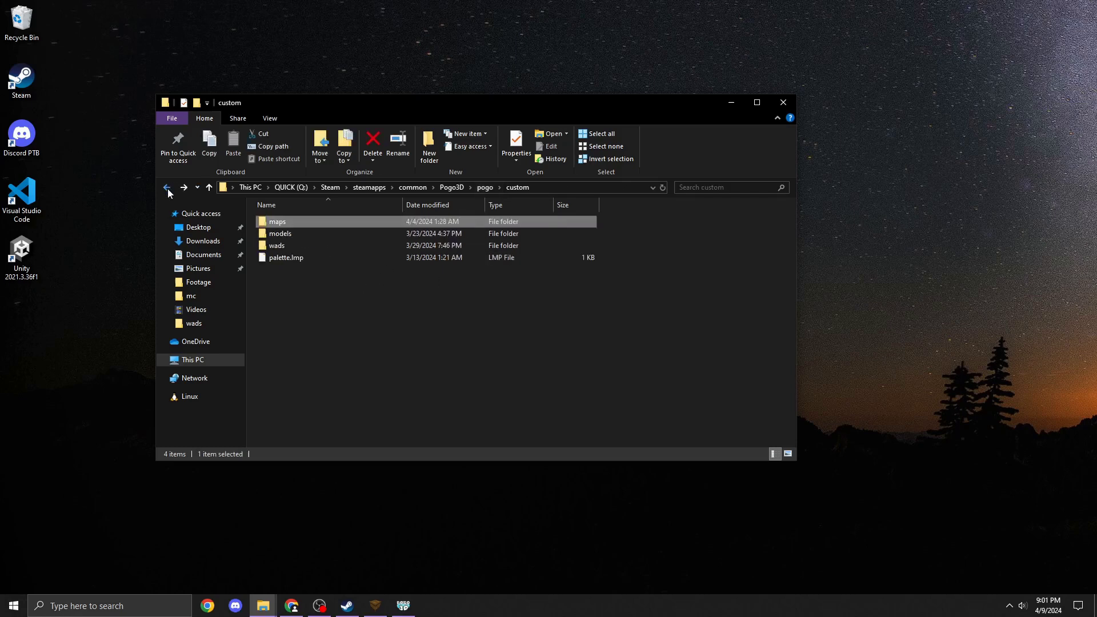
pyautogui.doubleClick(289, 242)
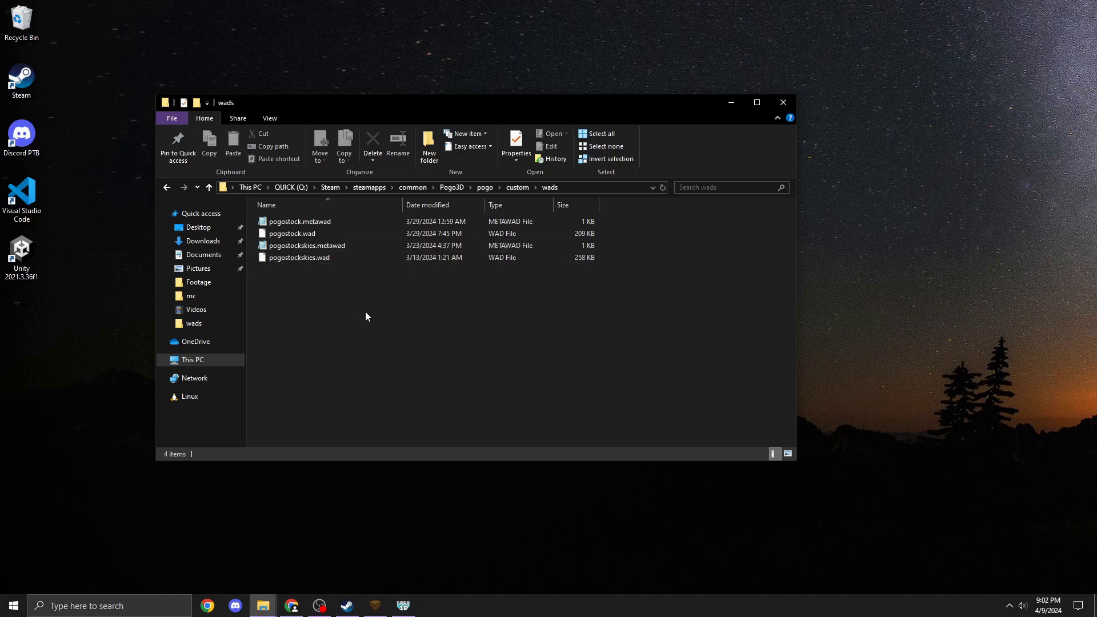
pyautogui.click(167, 187)
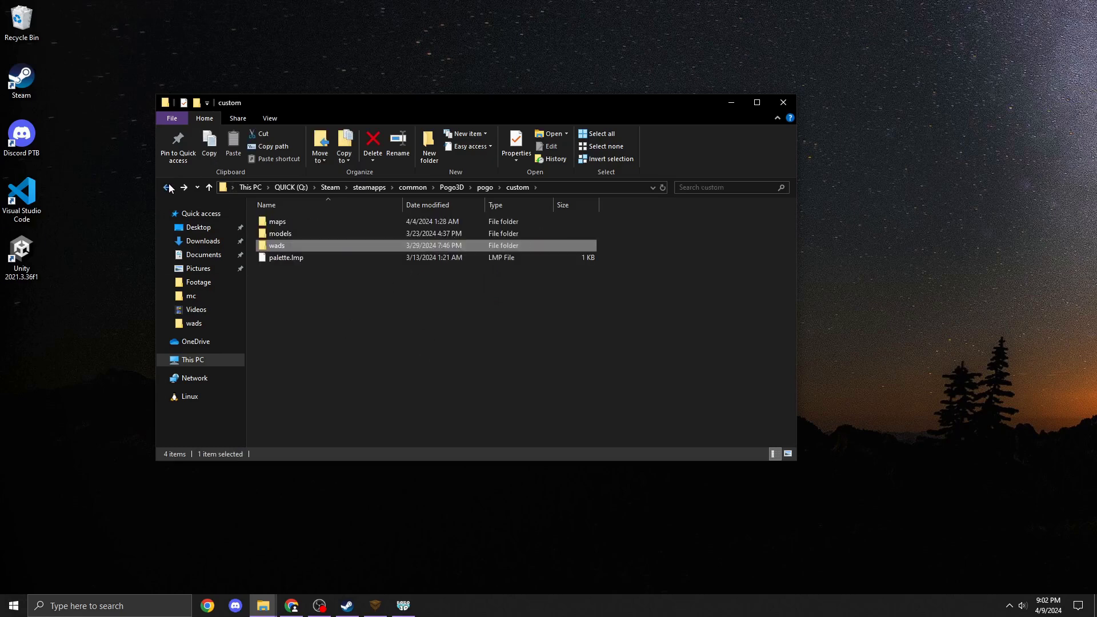
pyautogui.click(167, 187)
pyautogui.click(167, 187)
pyautogui.click(385, 302)
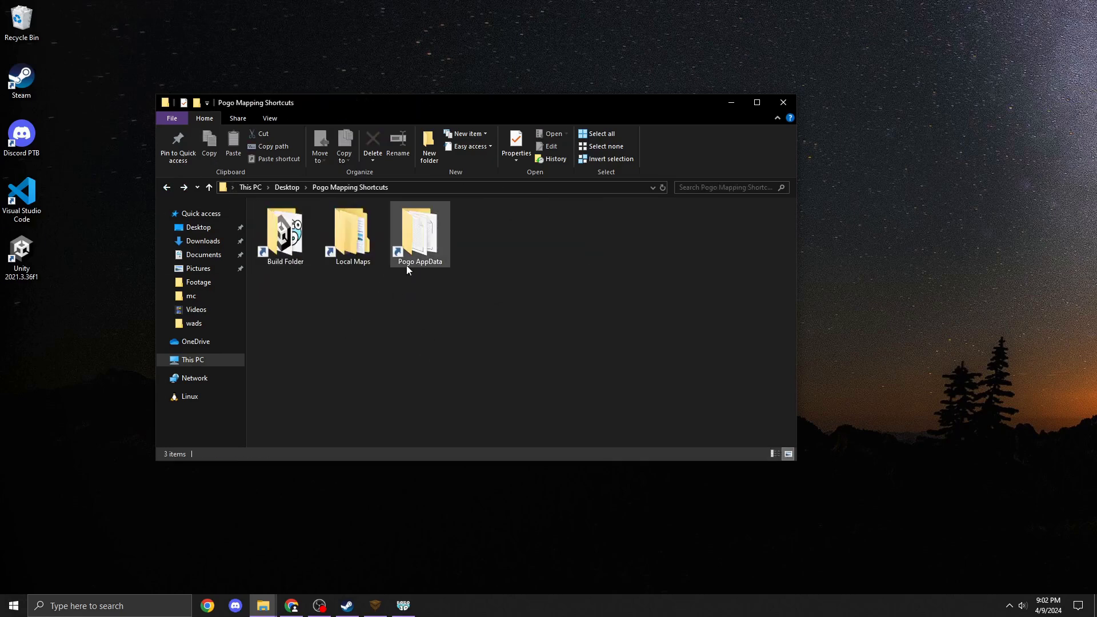
# Check the custom wads folder through the Pogo AppData shortcut, return to the pogo folder, and close File Explorer.
pyautogui.doubleClick(409, 261)
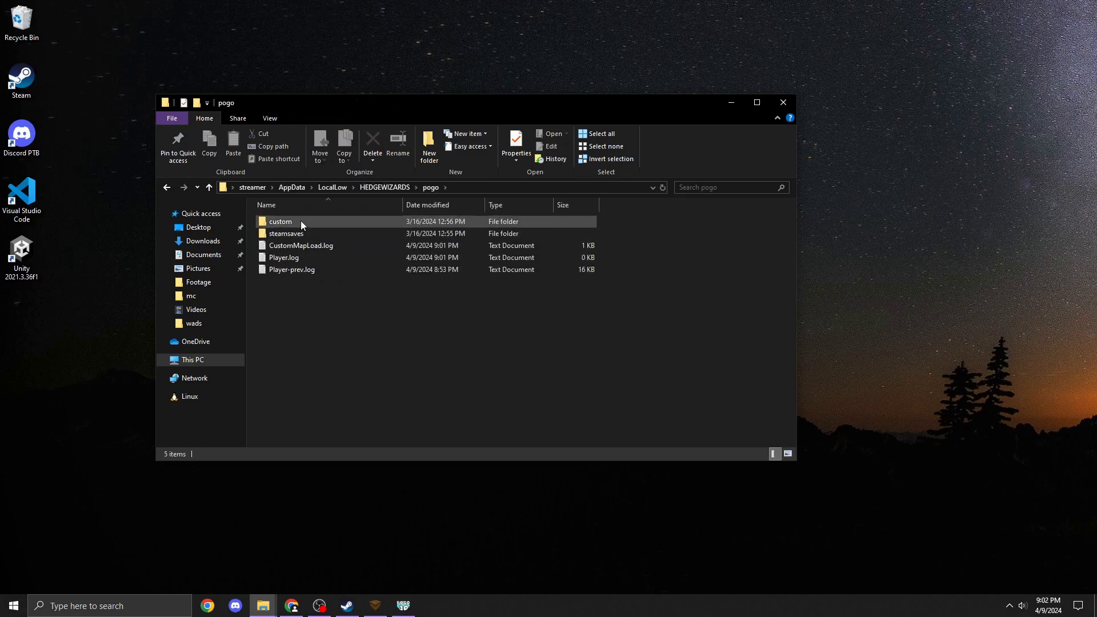
pyautogui.doubleClick(301, 221)
pyautogui.doubleClick(291, 232)
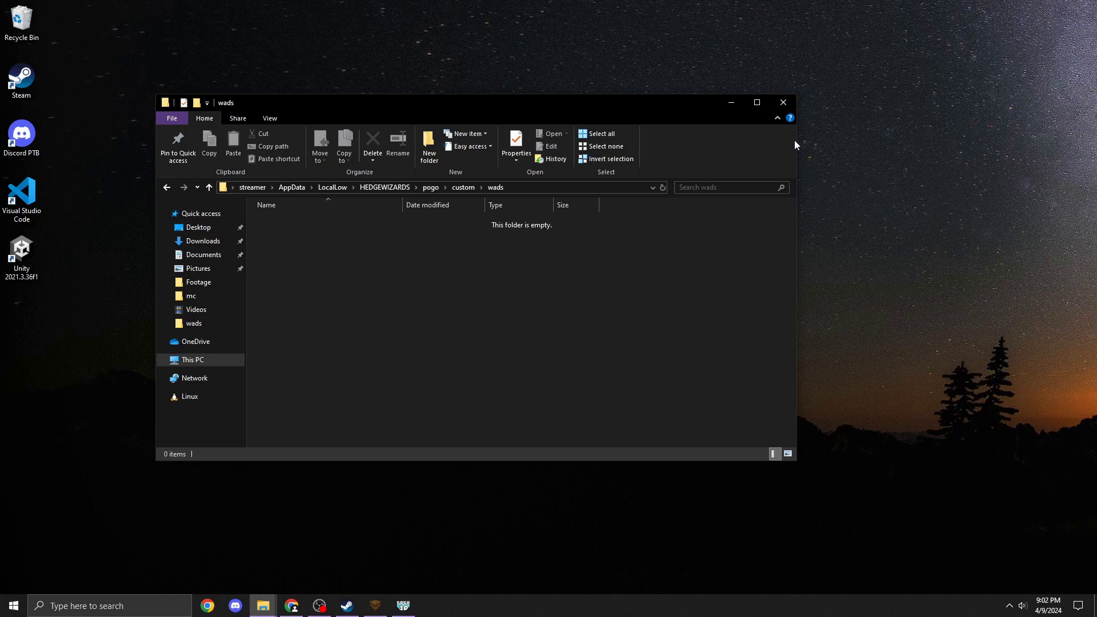
pyautogui.click(171, 188)
pyautogui.click(173, 189)
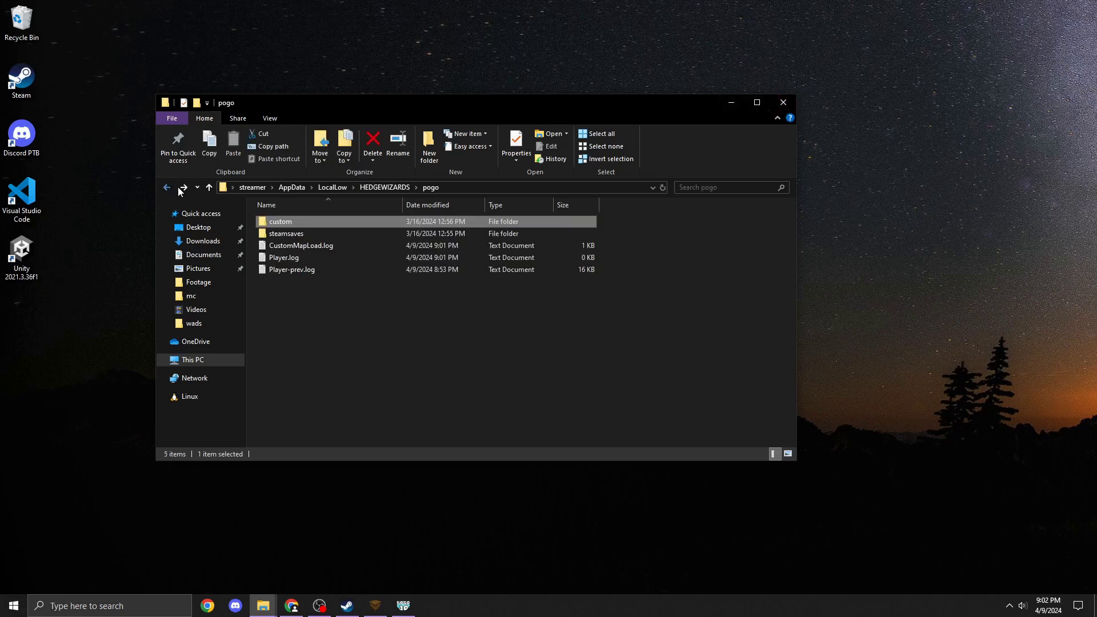
pyautogui.click(783, 103)
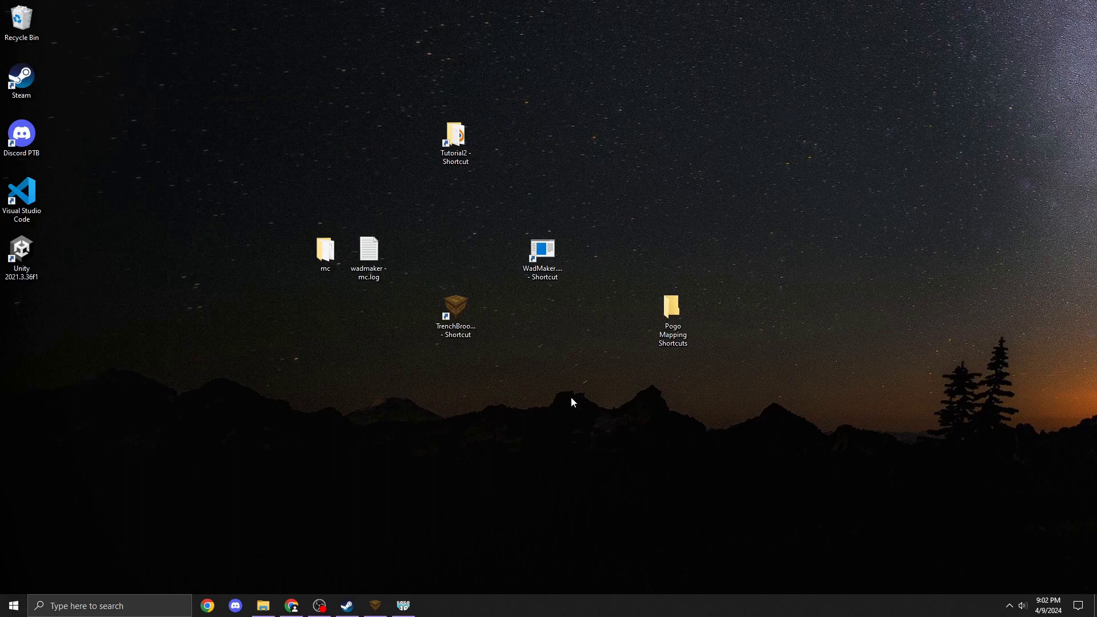
# Switch back to Pogo3D, resume the minecraft map to playtest it briefly, and pause the game.
pyautogui.click(403, 606)
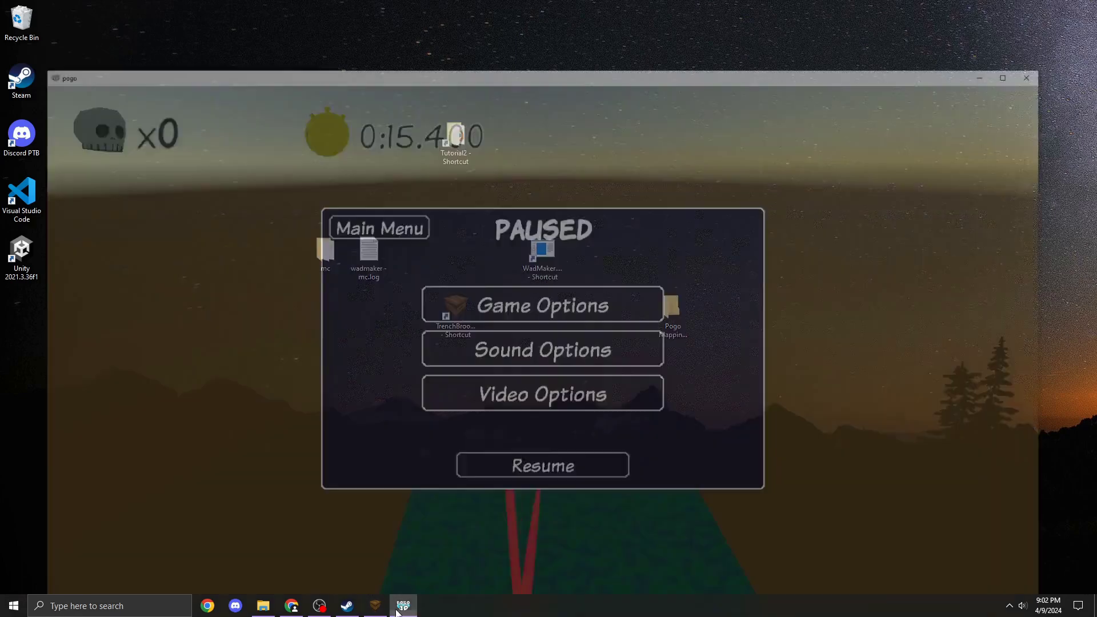
pyautogui.click(549, 434)
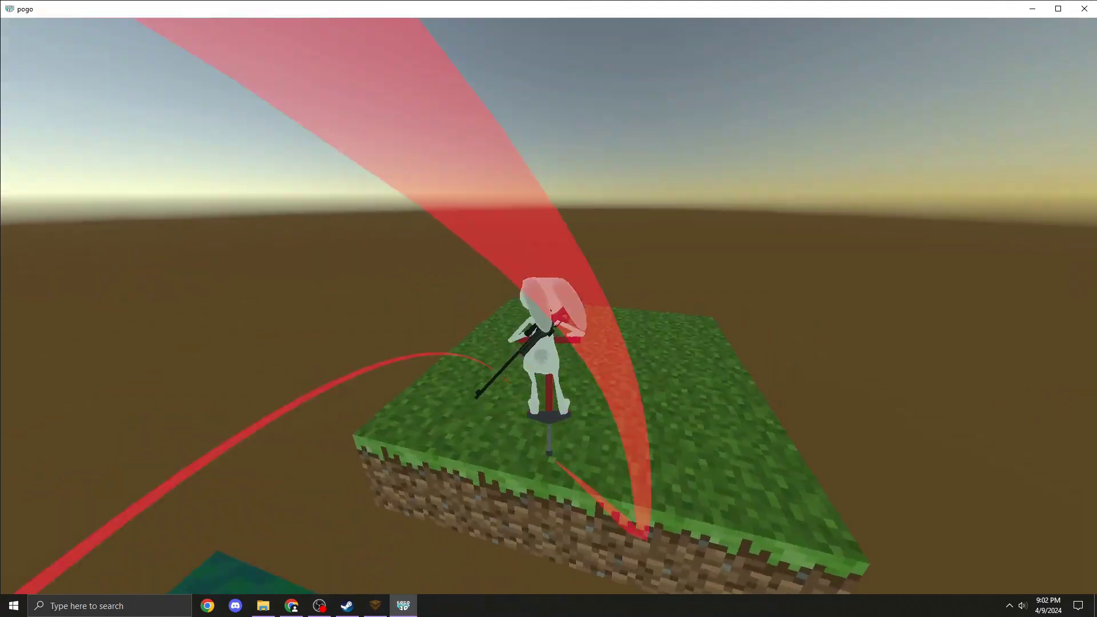
pyautogui.press('Escape')
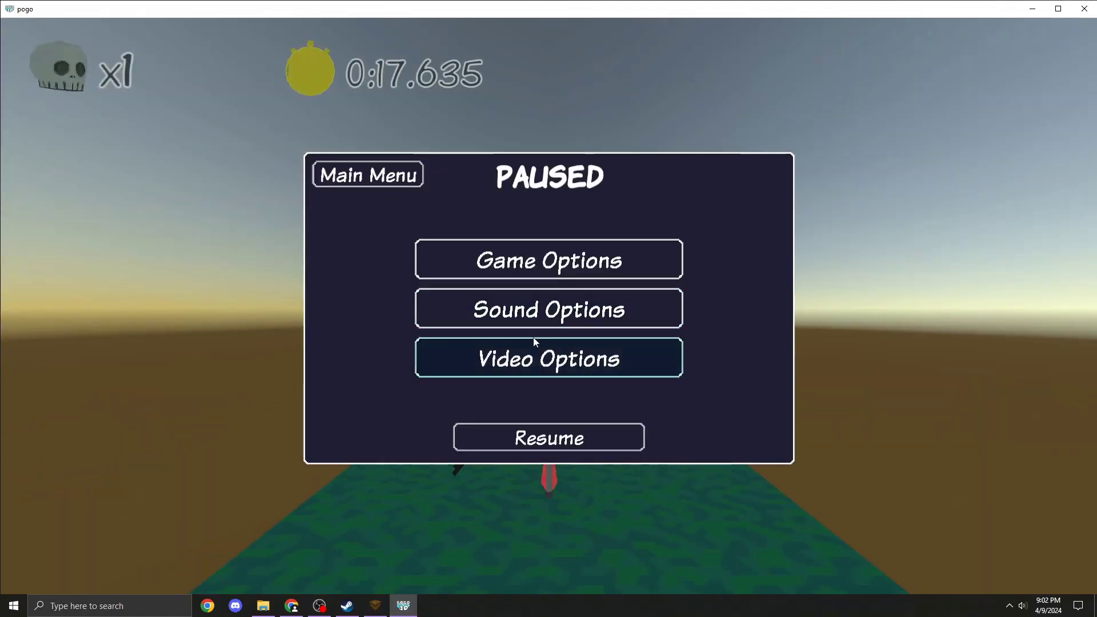
# Switch to File Explorer and open the minecraft map's wads folder through the Local Maps shortcut in Pogo Mapping Shortcuts.
pyautogui.click(263, 605)
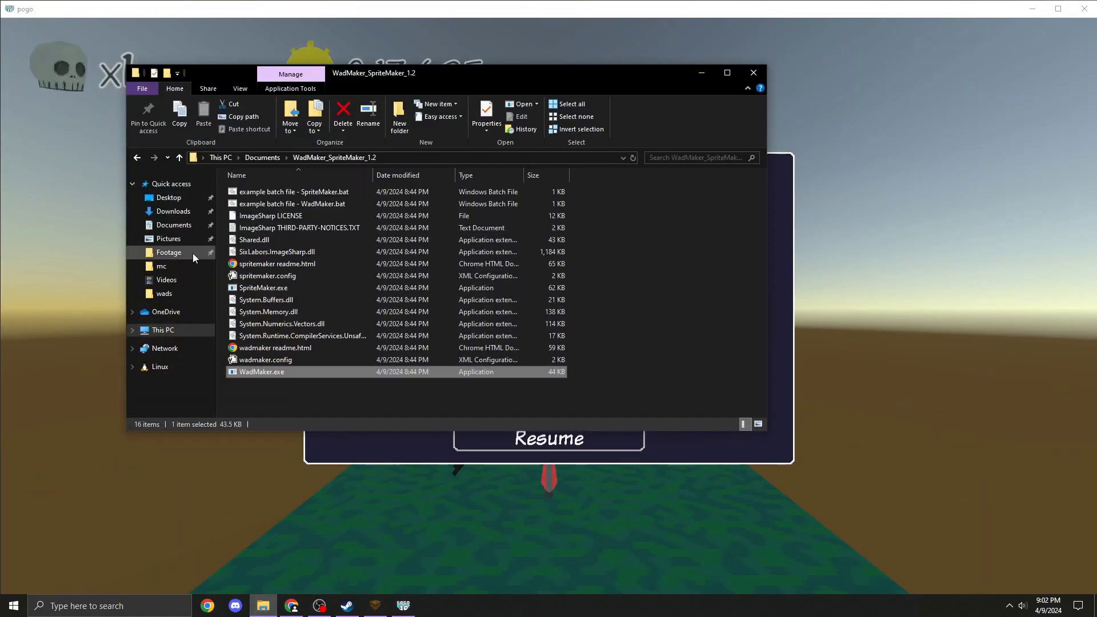
pyautogui.click(180, 199)
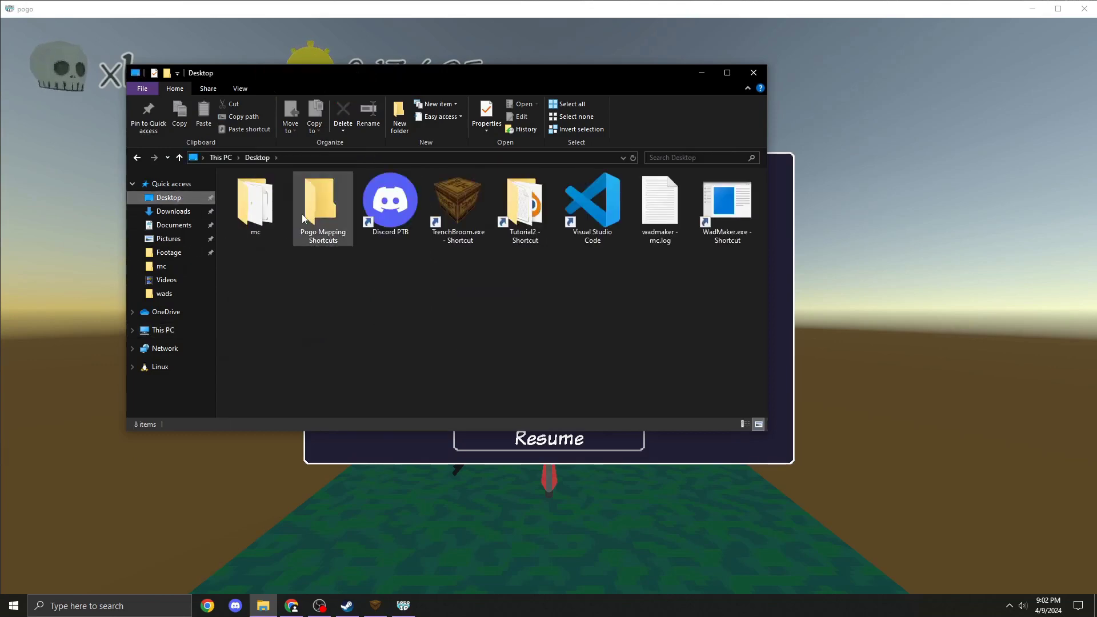
pyautogui.doubleClick(301, 213)
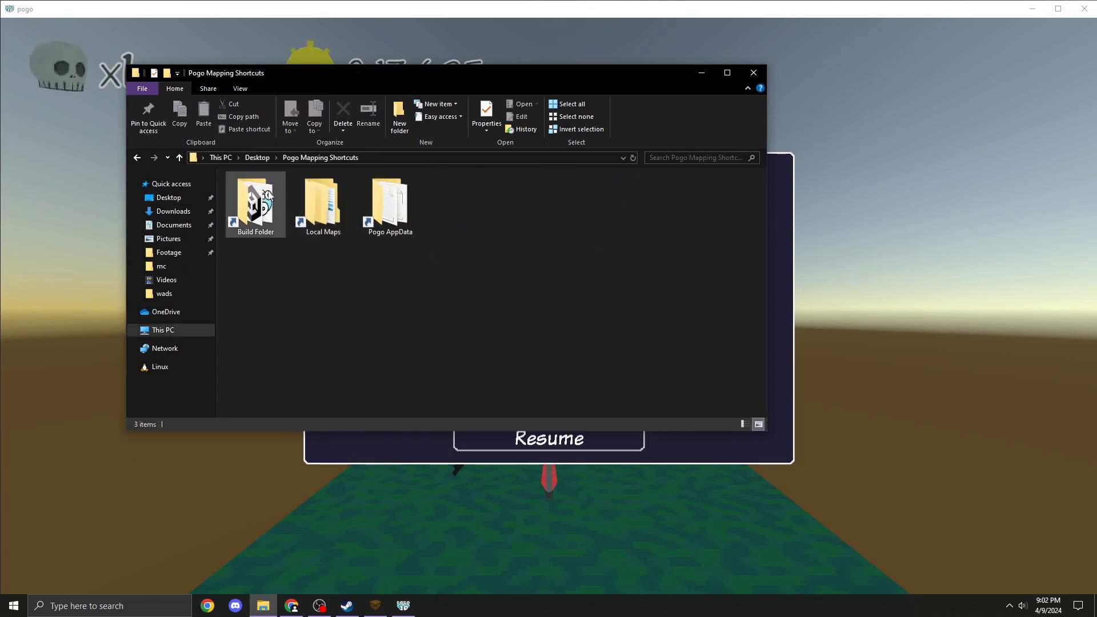
pyautogui.doubleClick(306, 203)
pyautogui.doubleClick(297, 192)
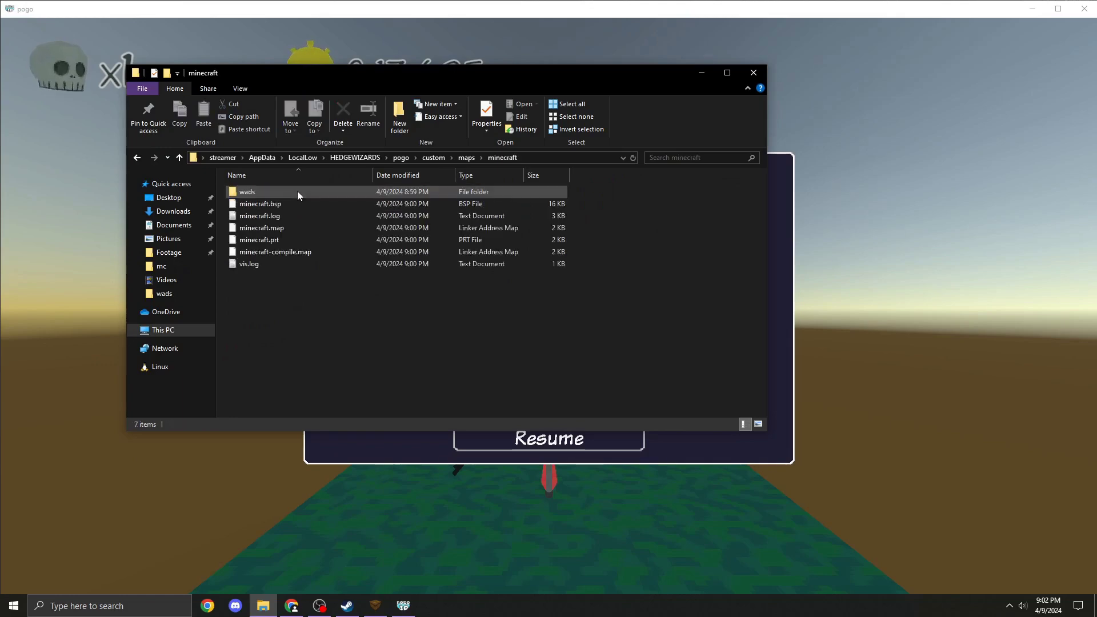
pyautogui.doubleClick(297, 191)
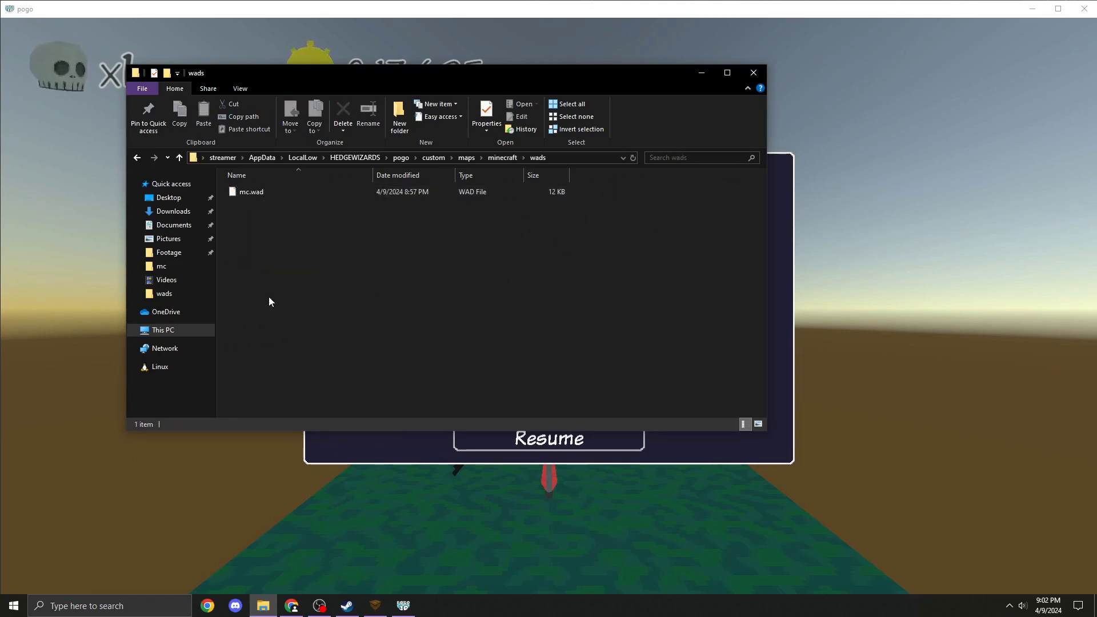
# Open the Pogo3D install's custom wads folder in a second File Explorer window through the Build Folder shortcut.
pyautogui.press('super+e')
pyautogui.click(218, 243)
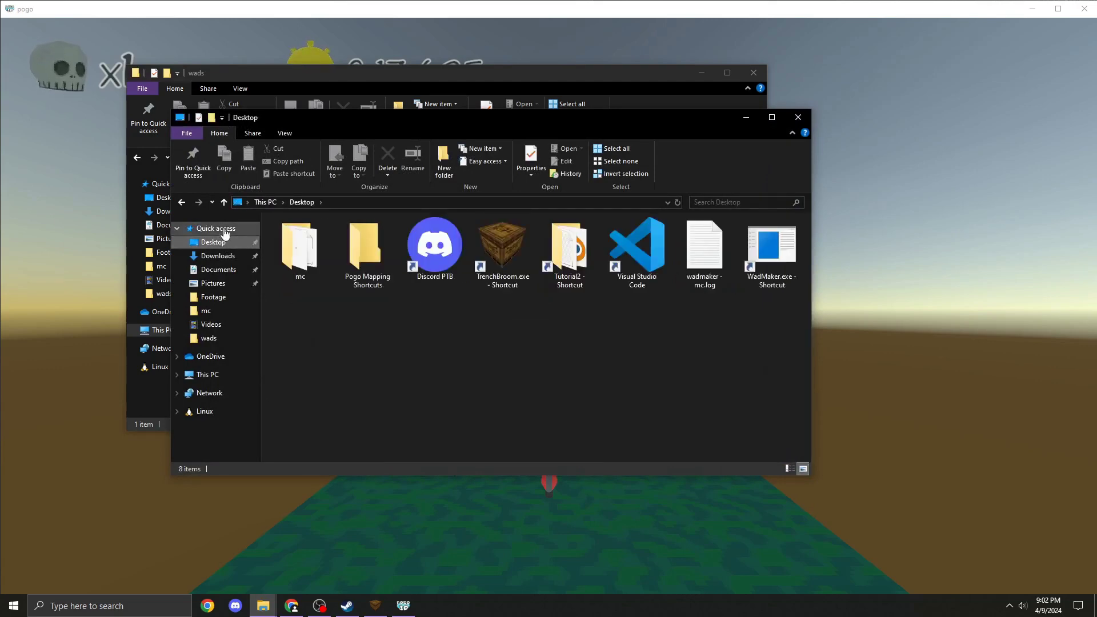
pyautogui.doubleClick(344, 255)
pyautogui.doubleClick(299, 244)
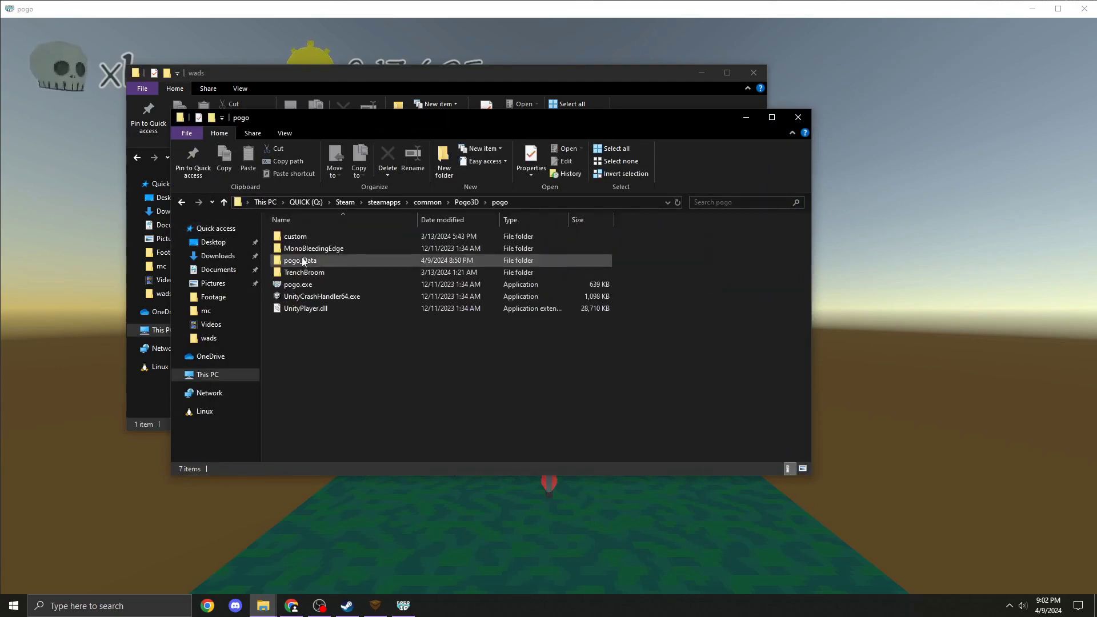
pyautogui.doubleClick(300, 239)
pyautogui.doubleClick(313, 259)
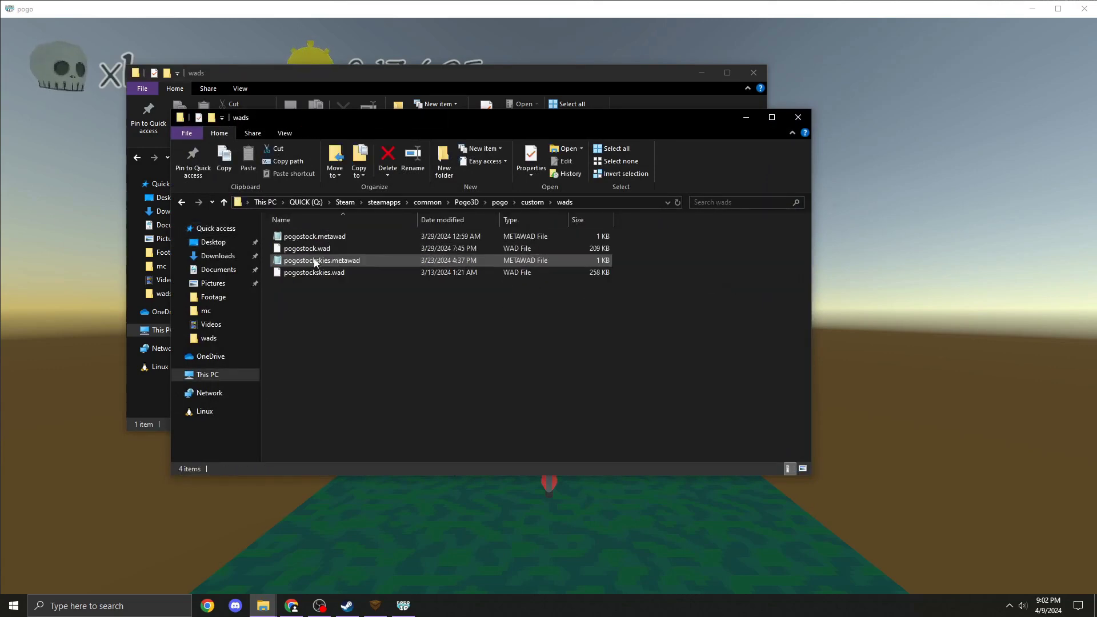
# Open pogostock.metawad with Notepad and move its window aside for reference.
pyautogui.click(342, 248)
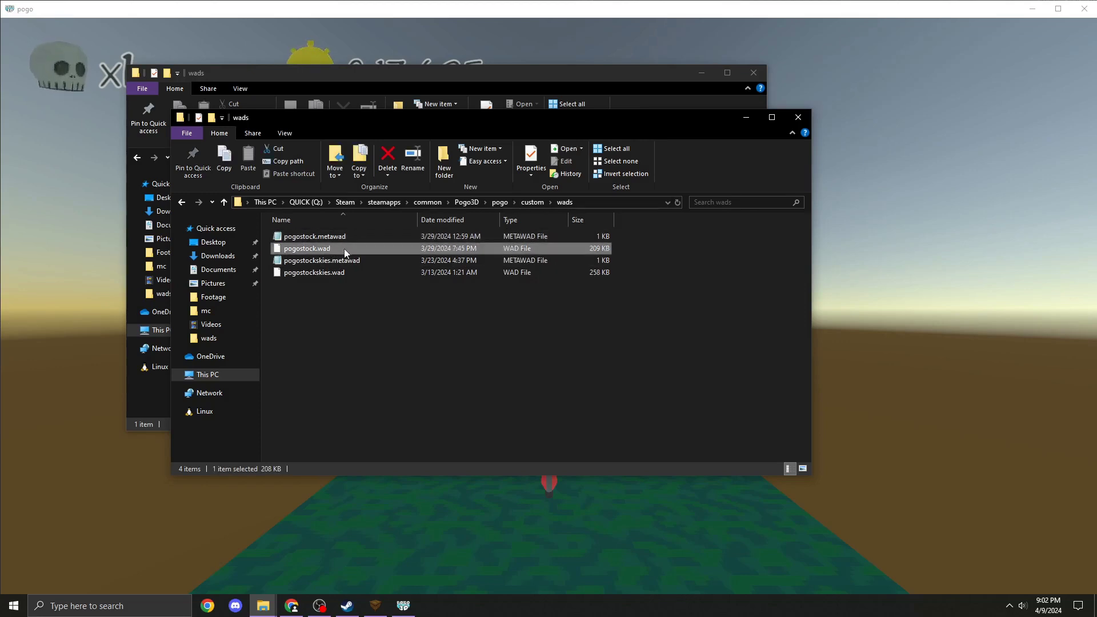
pyautogui.click(349, 237)
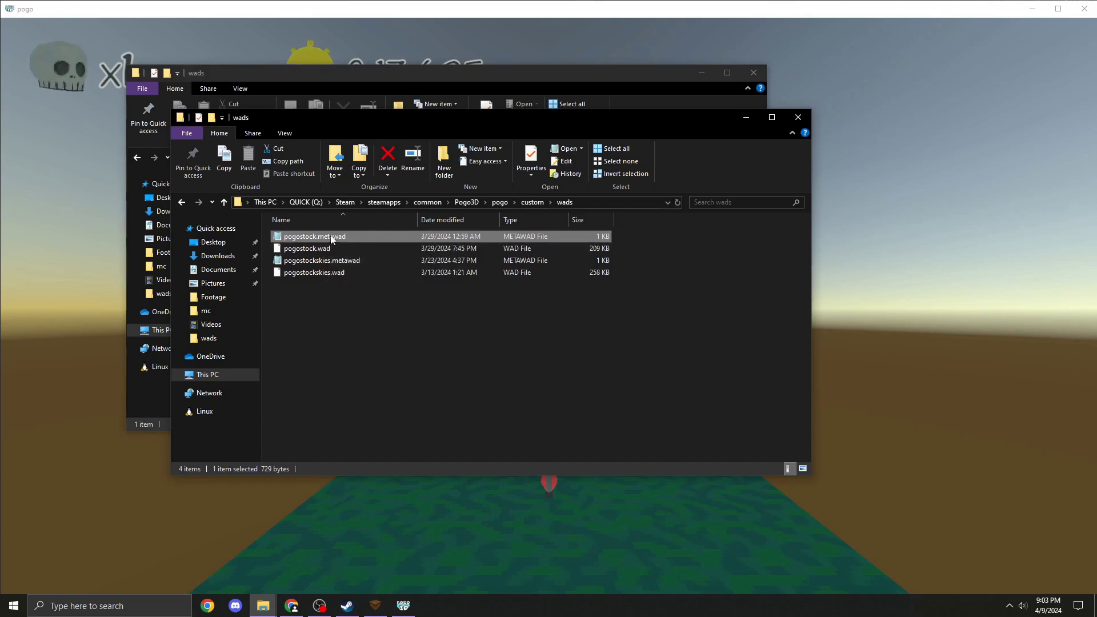
pyautogui.rightClick(332, 238)
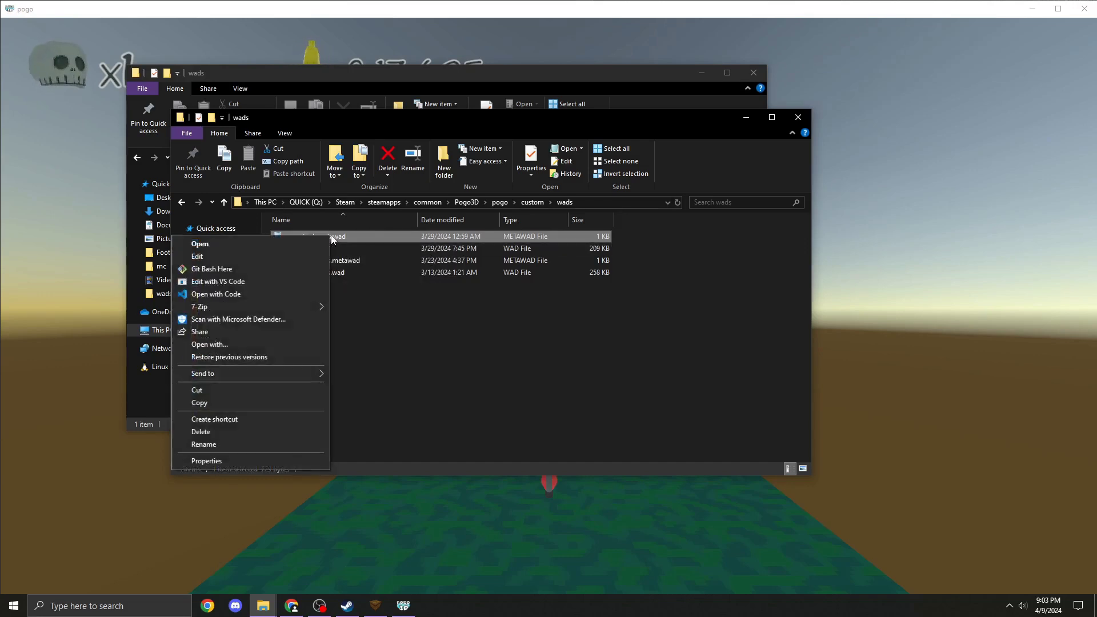
pyautogui.click(244, 348)
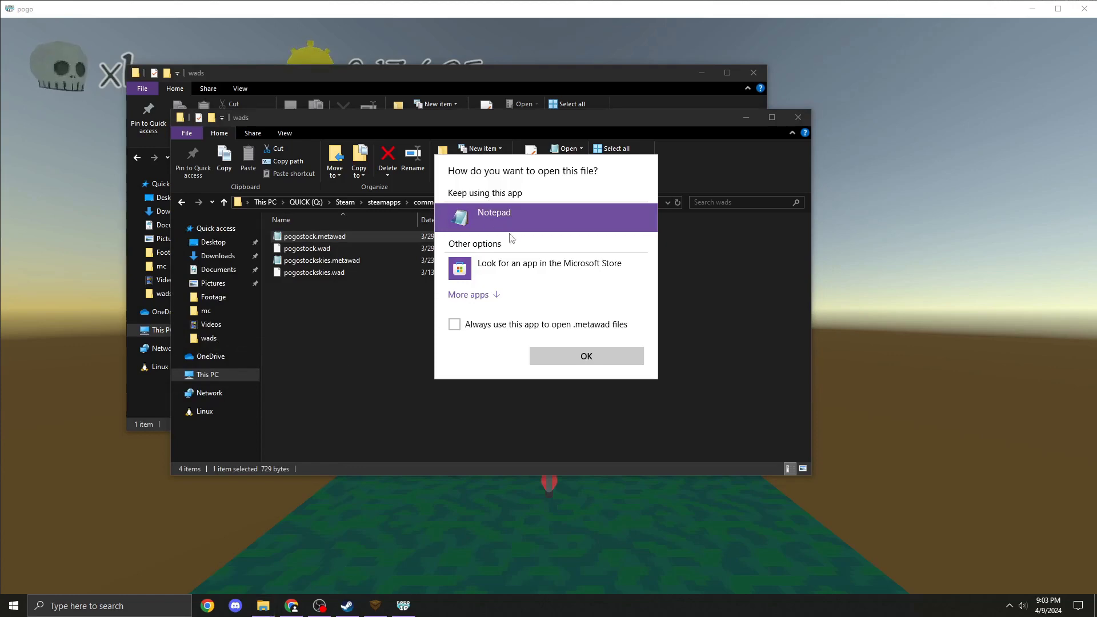
pyautogui.click(469, 294)
pyautogui.scroll(-5, 497, 269)
pyautogui.scroll(3, 500, 250)
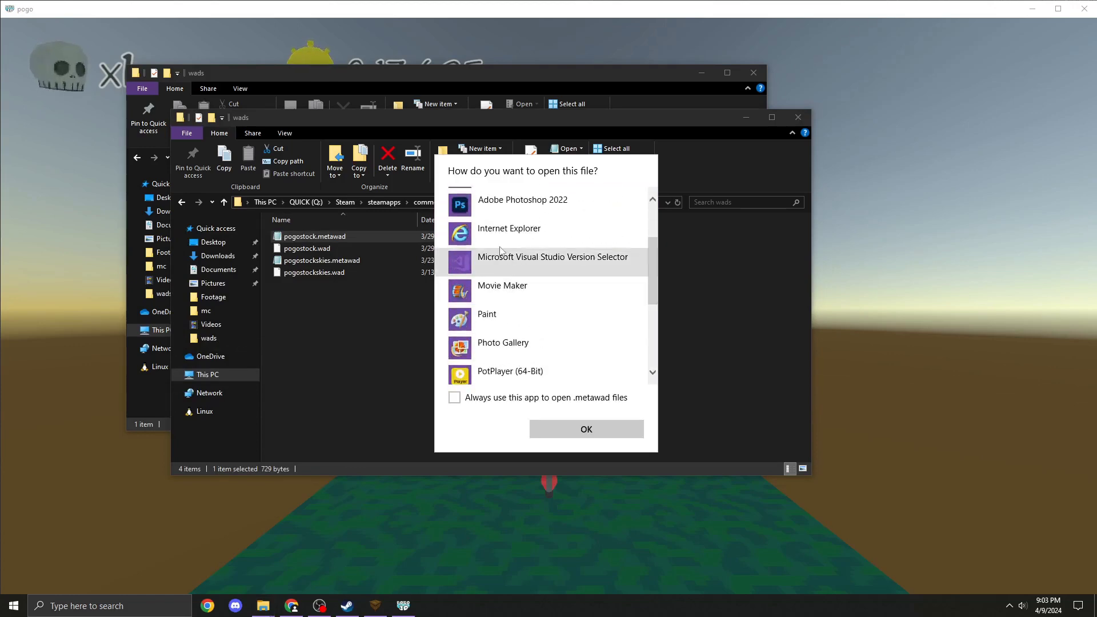
pyautogui.scroll(-3, 503, 285)
pyautogui.scroll(5, 497, 258)
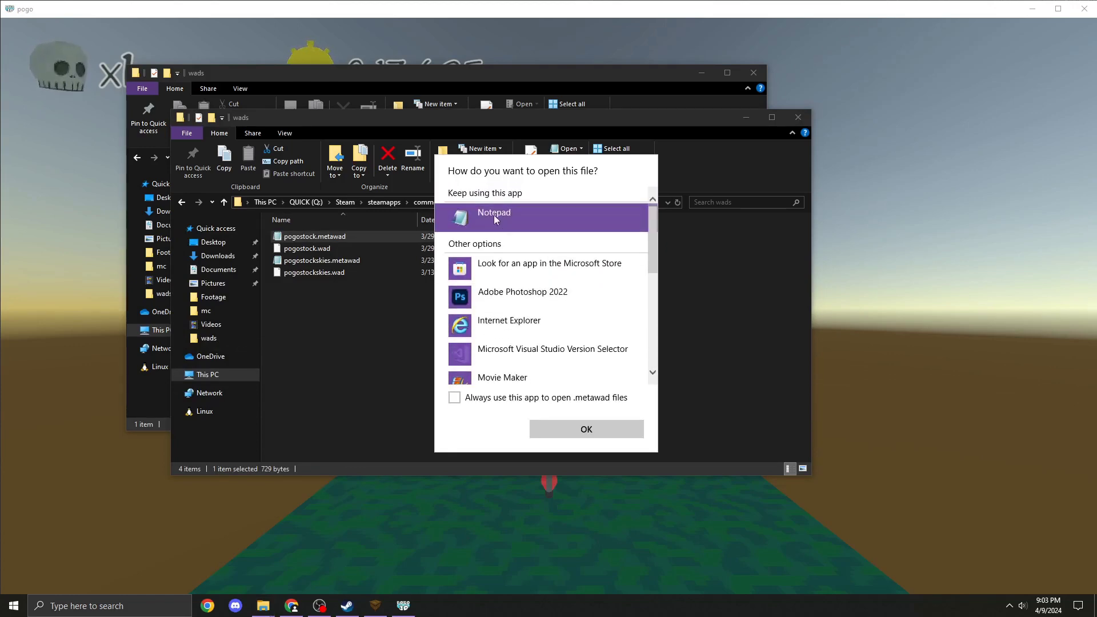
pyautogui.click(577, 431)
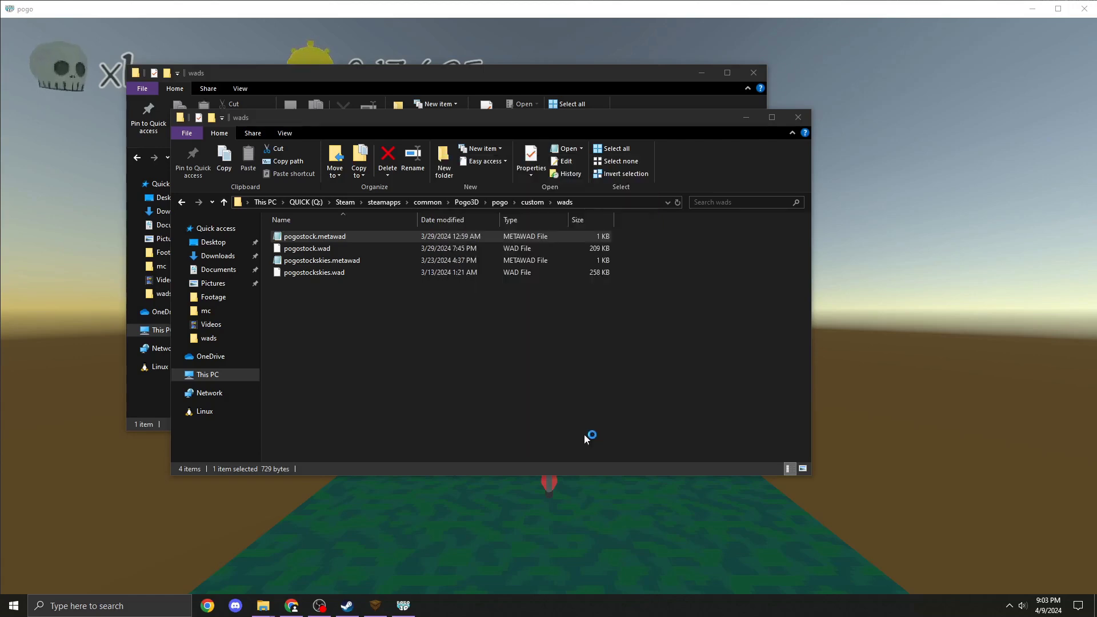
pyautogui.moveTo(628, 306); pyautogui.dragTo(724, 263)
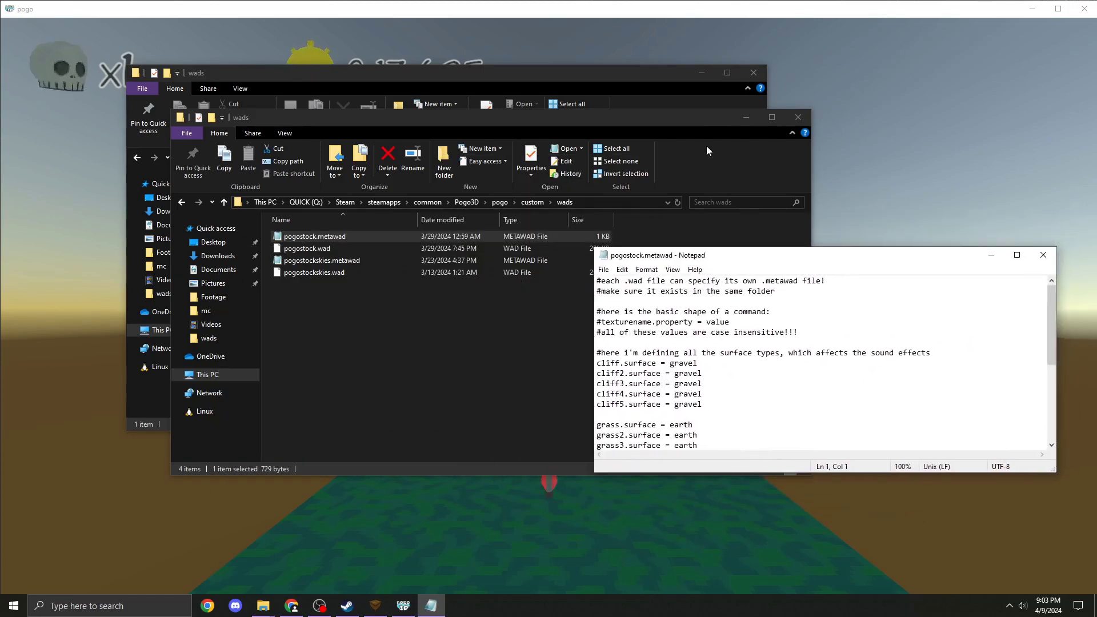
# Create a file named mc.metawad in the minecraft map's wads folder and open it in Notepad beside pogostock.metawad.
pyautogui.click(746, 117)
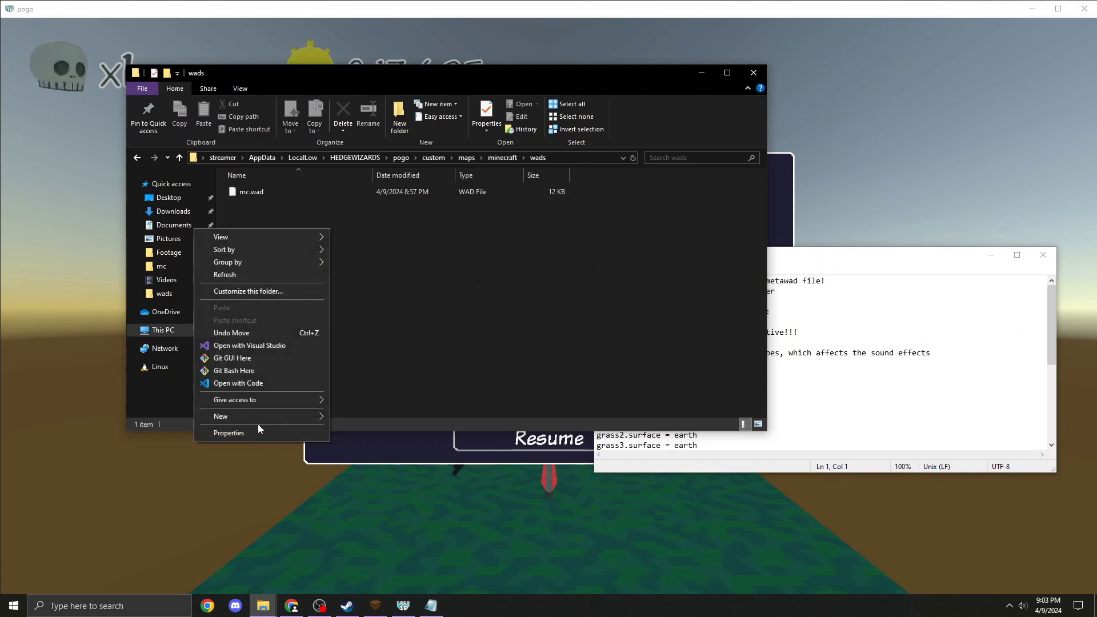
pyautogui.moveTo(257, 419)
pyautogui.click(382, 487)
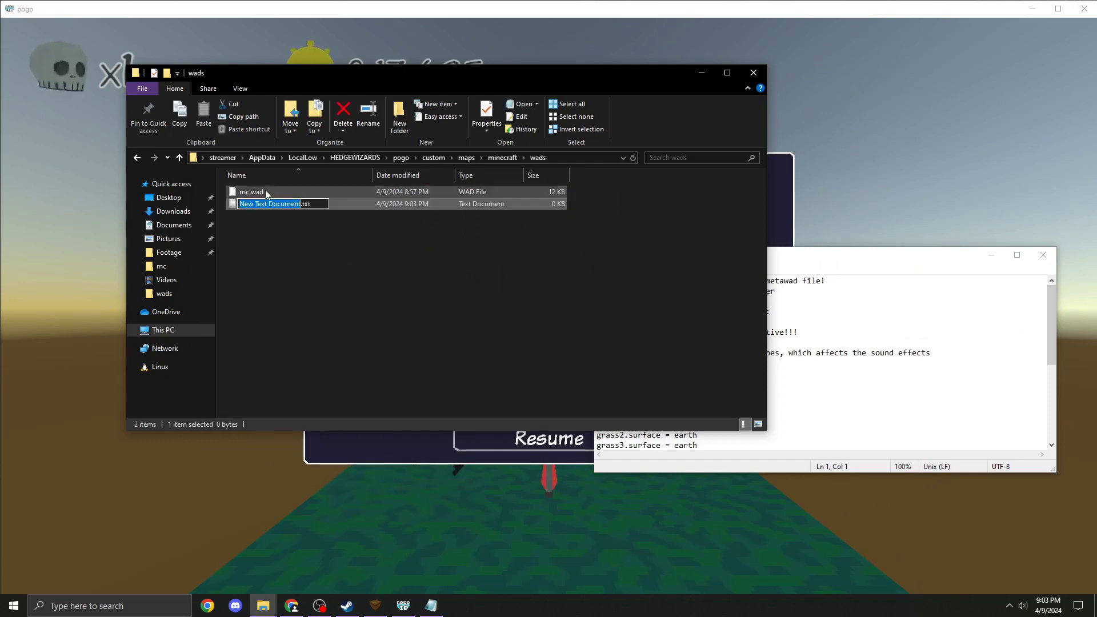
pyautogui.write('mc.metawad')
pyautogui.press('Return')
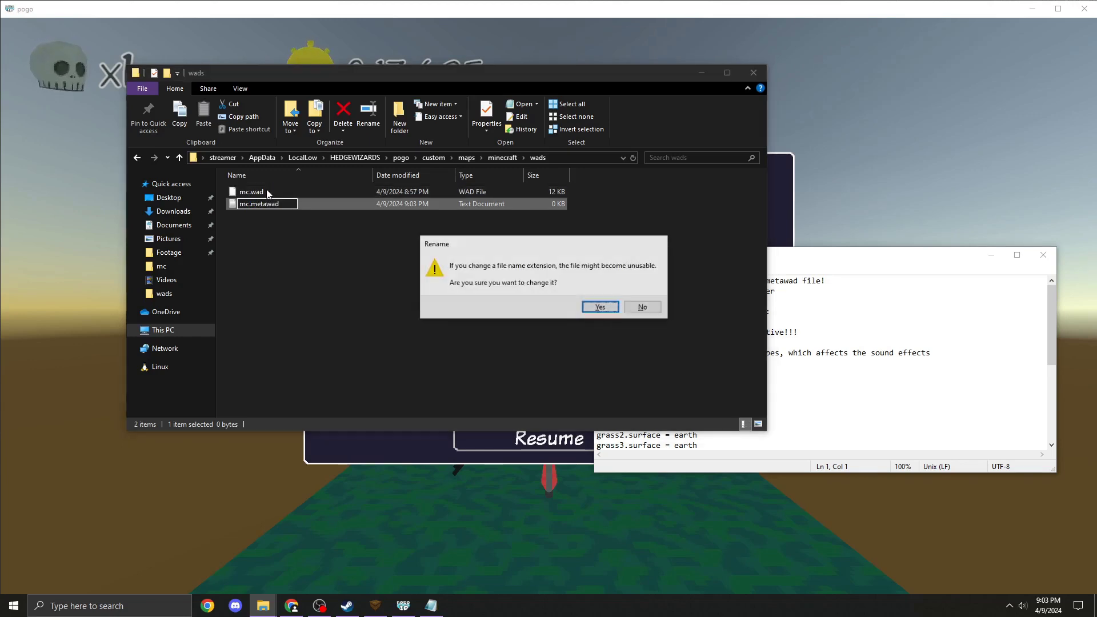
pyautogui.click(590, 306)
pyautogui.doubleClick(280, 192)
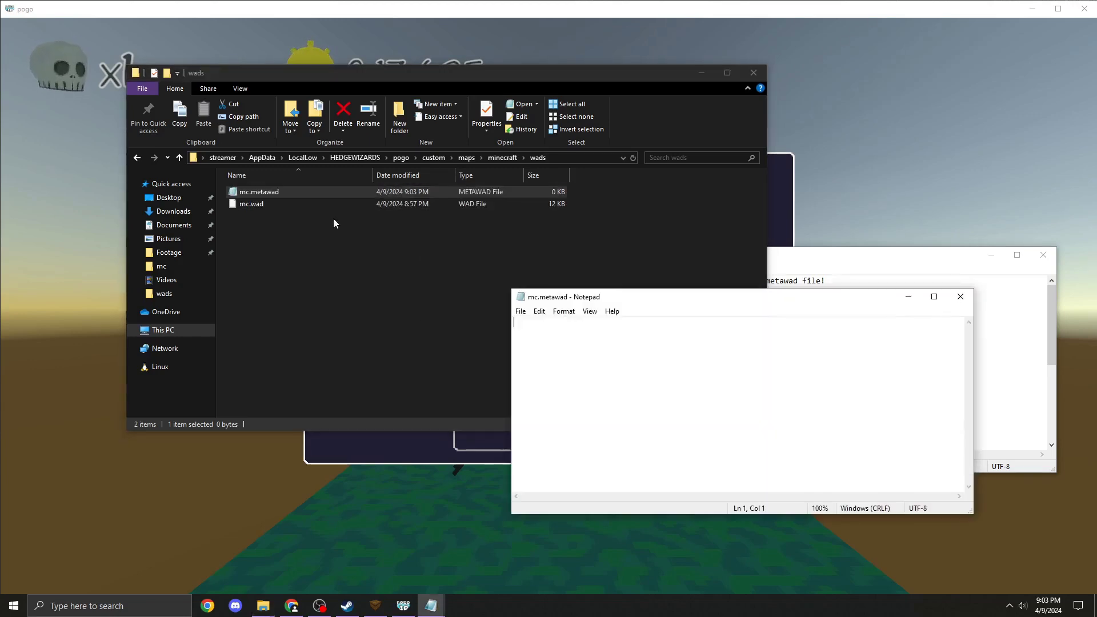
pyautogui.moveTo(649, 304); pyautogui.dragTo(209, 257)
# Review the texture surface definitions for cliff, grass, log and planks in pogostock.metawad.
pyautogui.click(708, 404)
pyautogui.scroll(-5, 687, 345)
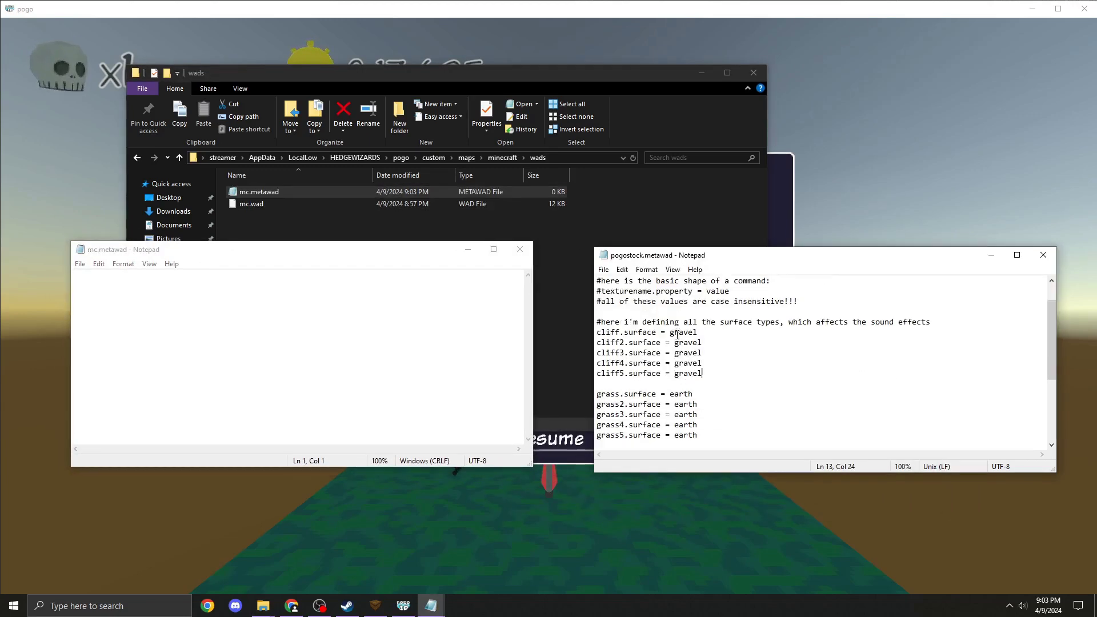
pyautogui.moveTo(706, 431); pyautogui.dragTo(961, 452)
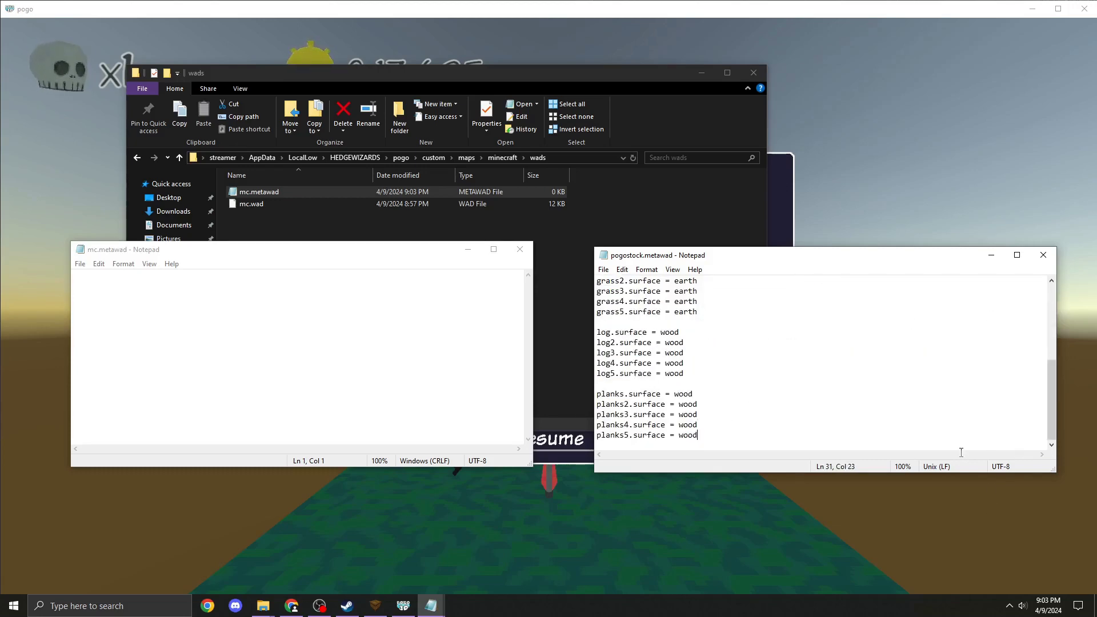
pyautogui.moveTo(711, 423); pyautogui.dragTo(614, 425)
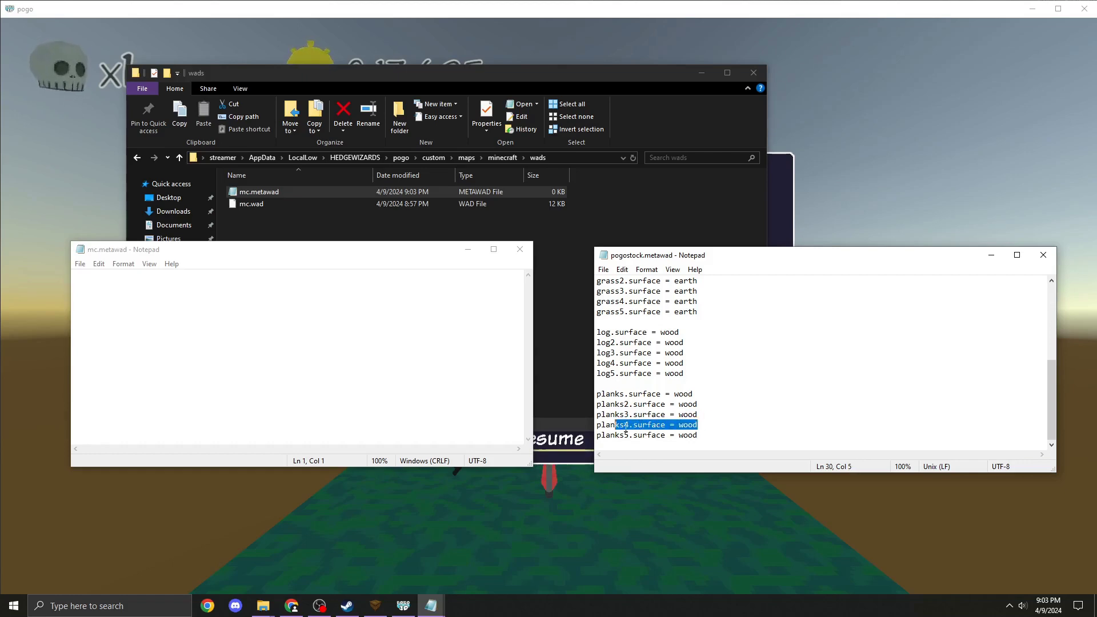
pyautogui.scroll(5, 706, 403)
pyautogui.scroll(-2, 715, 397)
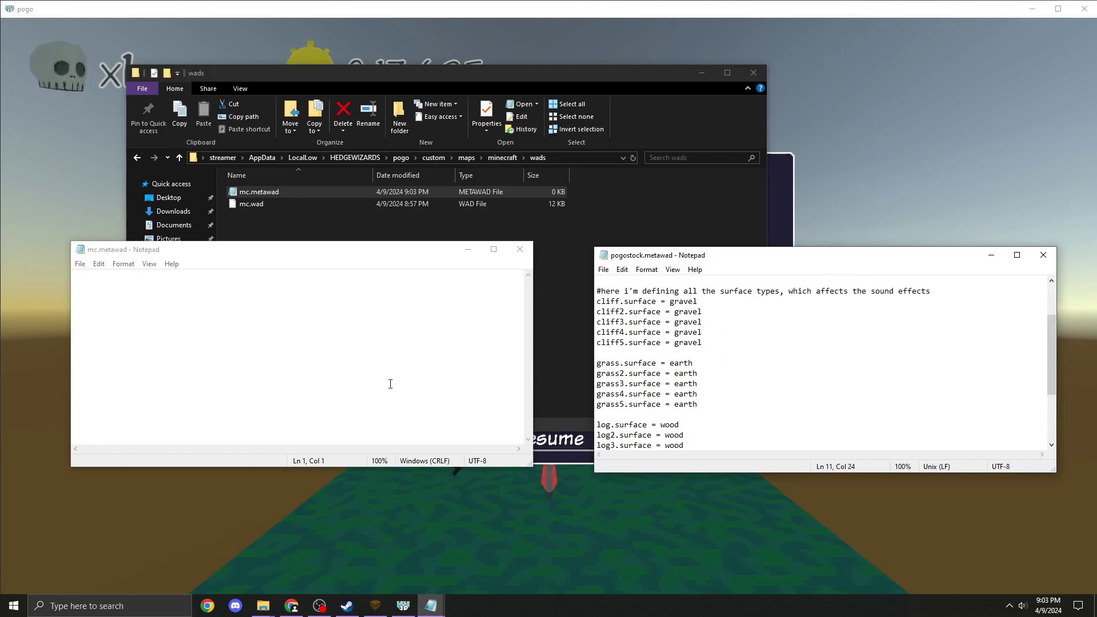
# Open the mc texture folder on the Desktop and place its window beside the mc.metawad Notepad window.
pyautogui.moveTo(766, 375); pyautogui.dragTo(666, 363)
pyautogui.click(180, 325)
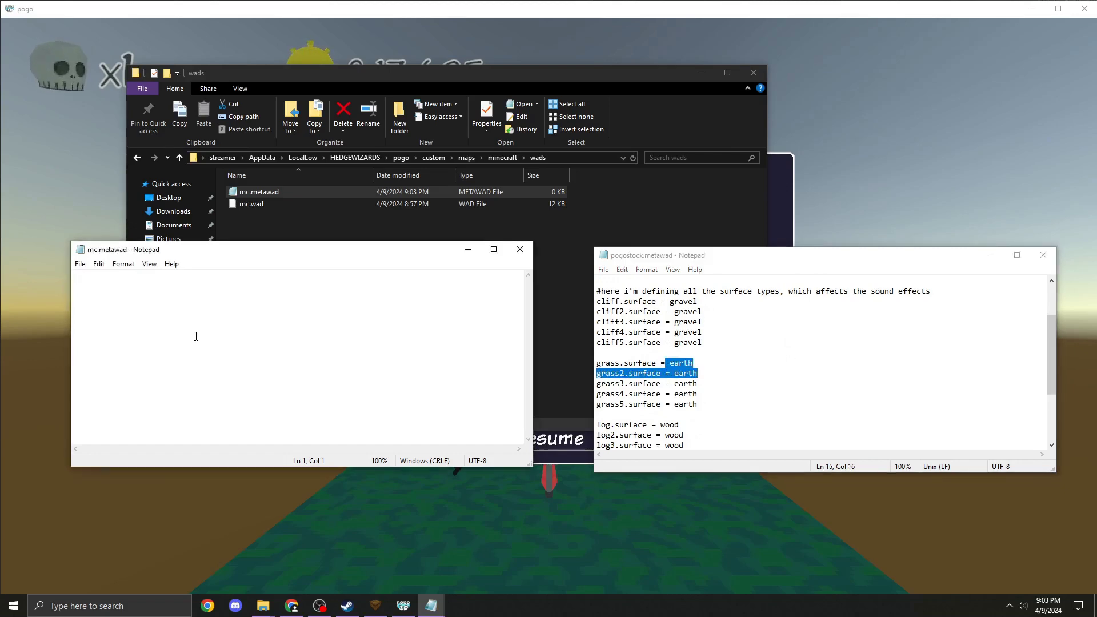
pyautogui.click(215, 203)
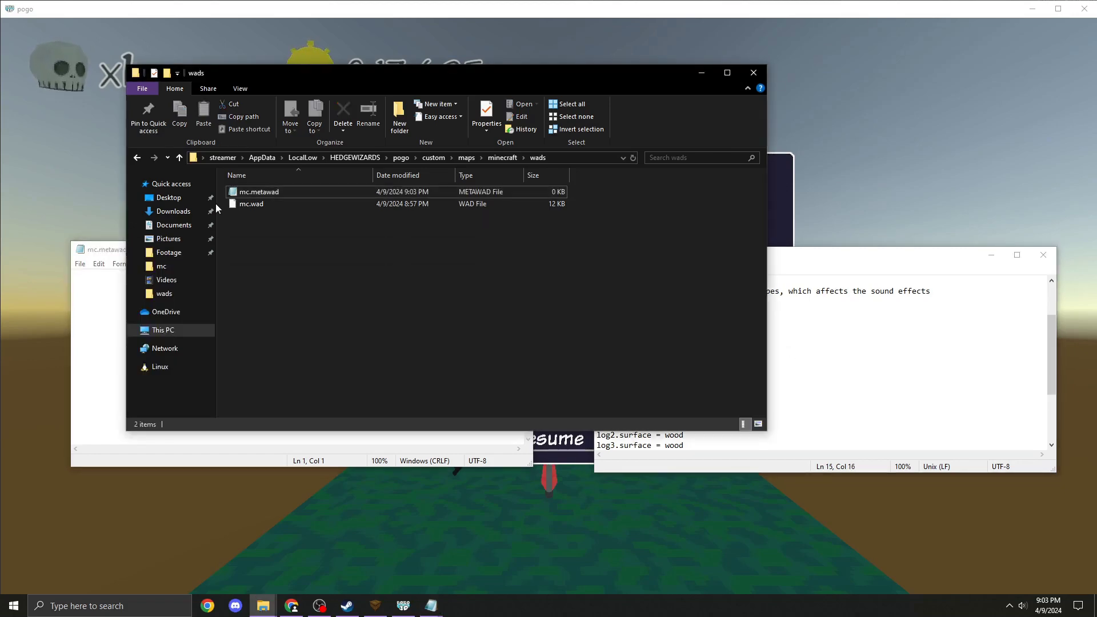
pyautogui.click(168, 197)
pyautogui.doubleClick(260, 205)
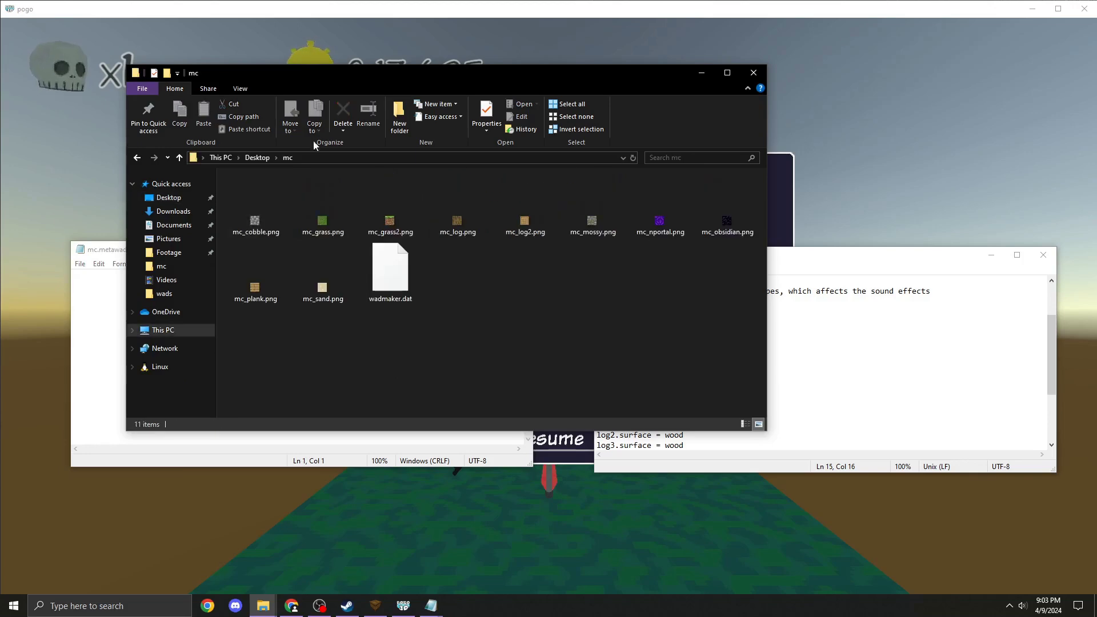
pyautogui.moveTo(328, 72); pyautogui.dragTo(644, 117)
pyautogui.click(626, 260)
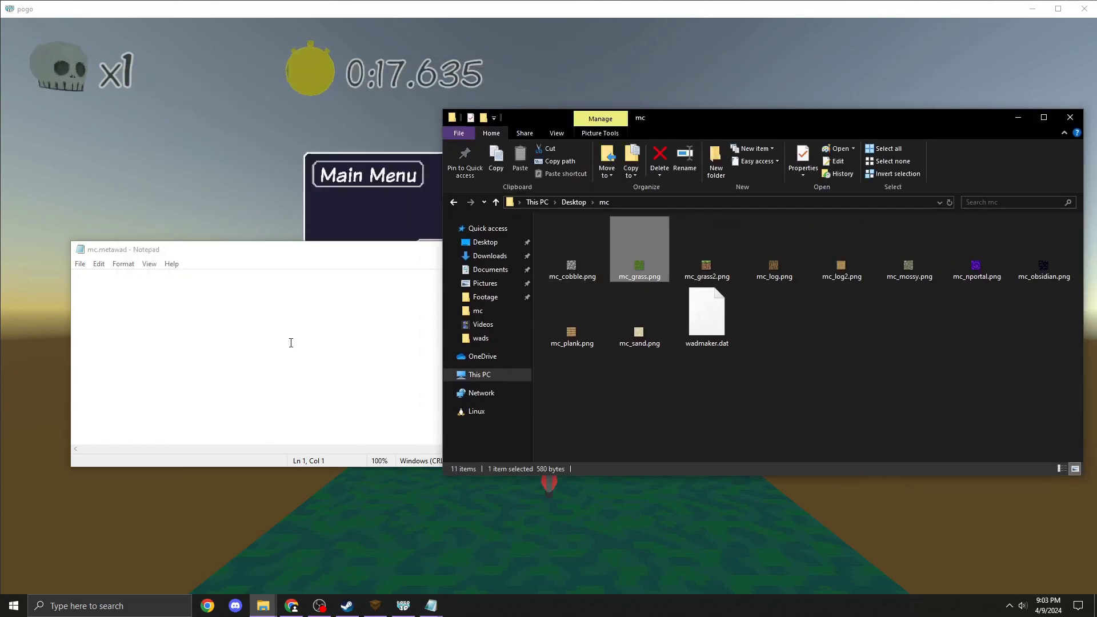
# Define mc_grass.surface = earth and mc_grass2.surface = earth on separate lines in mc.metawad and save the file.
pyautogui.click(286, 341)
pyautogui.write('mc_')
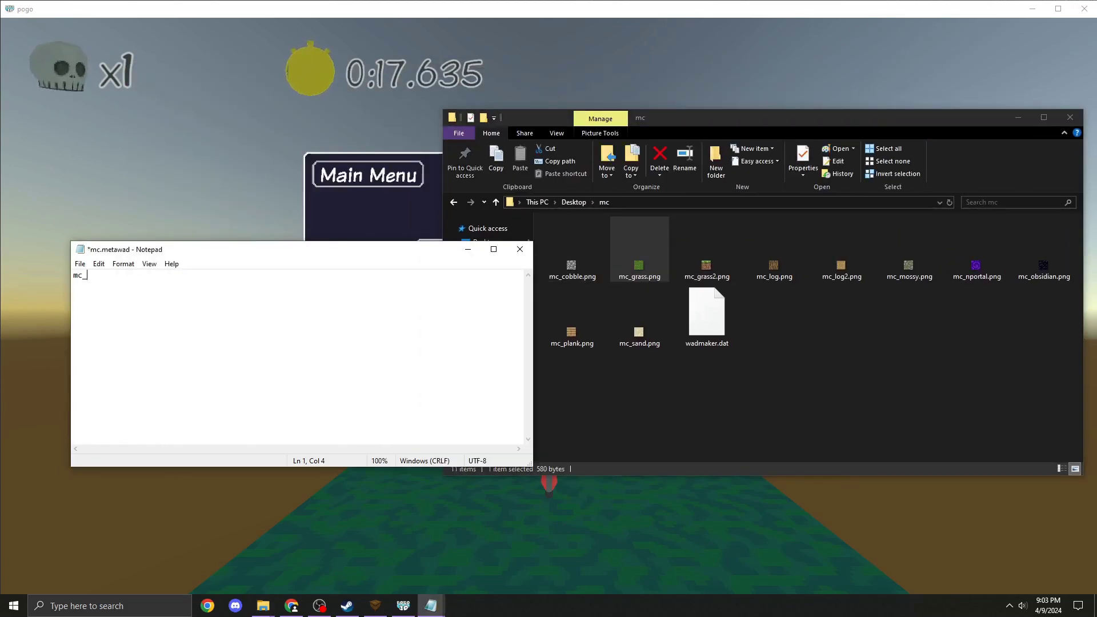
pyautogui.write('grass.surface = earth')
pyautogui.press('Return')
pyautogui.write('mc_grass2.su')
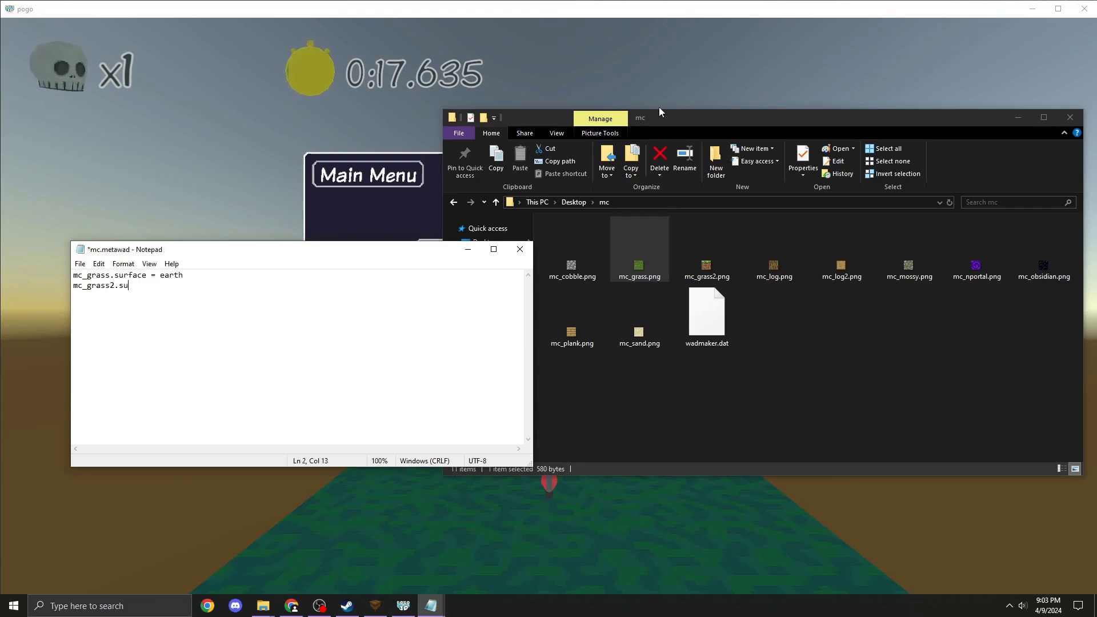
pyautogui.write('rface = earth')
pyautogui.hotkey('ctrl', 's')
# Reload the minecraft map from Pogo3D's custom maps, playtest the grass block's surface and pause the game.
pyautogui.click(135, 215)
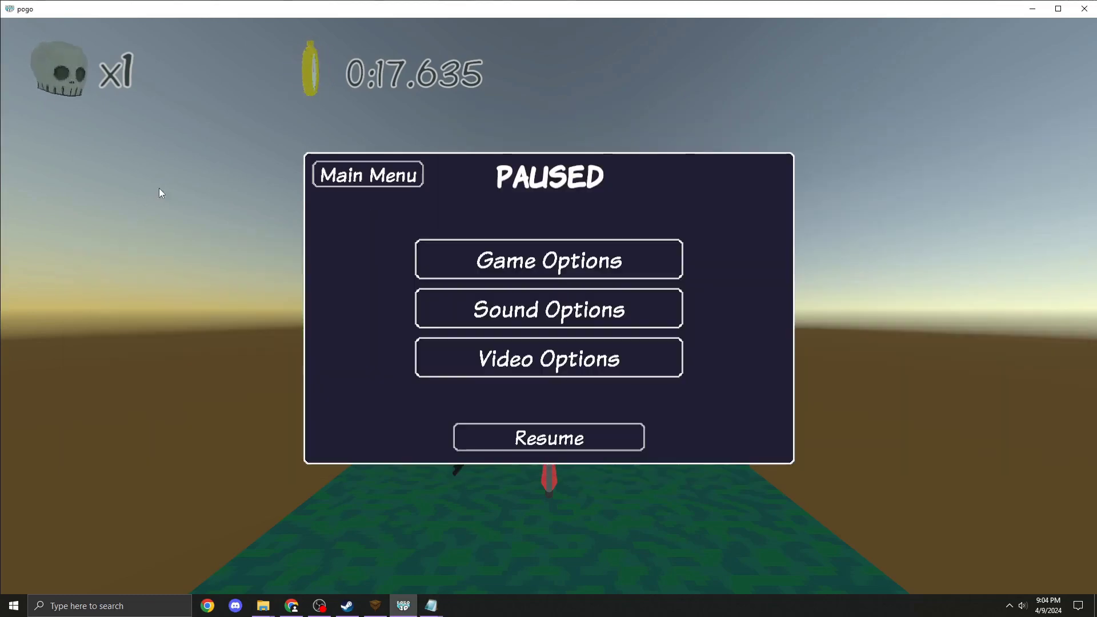
pyautogui.click(370, 178)
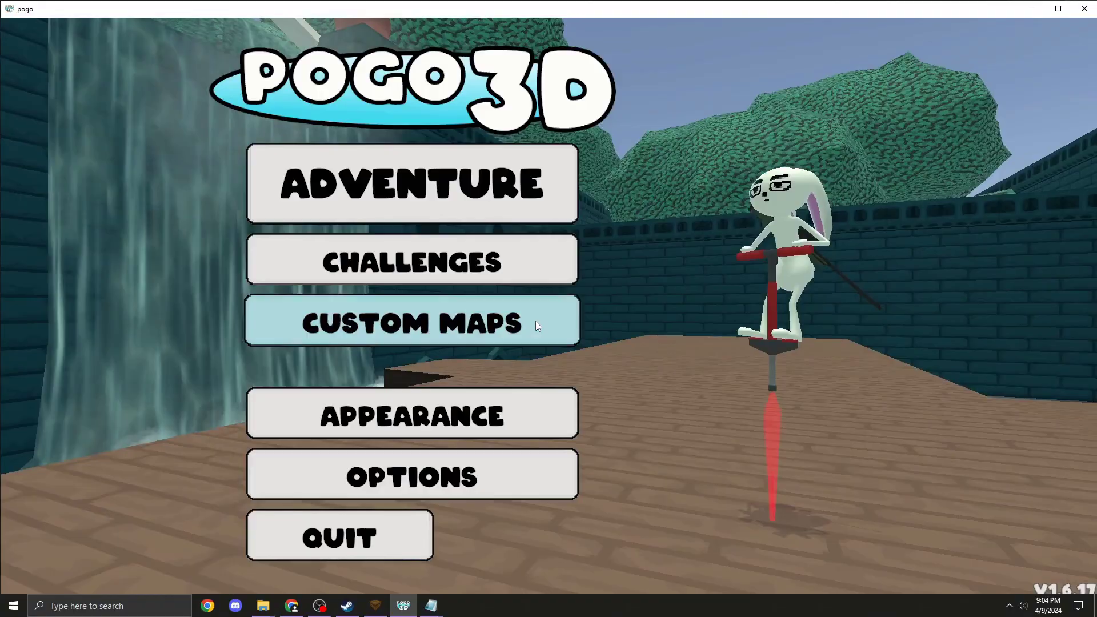
pyautogui.click(539, 318)
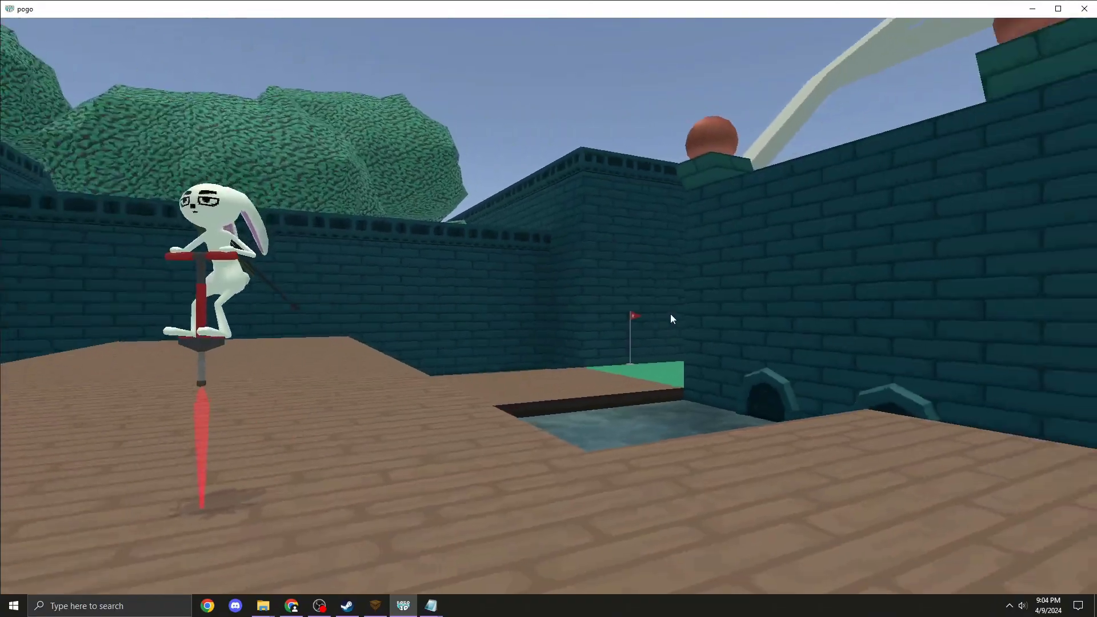
pyautogui.click(539, 211)
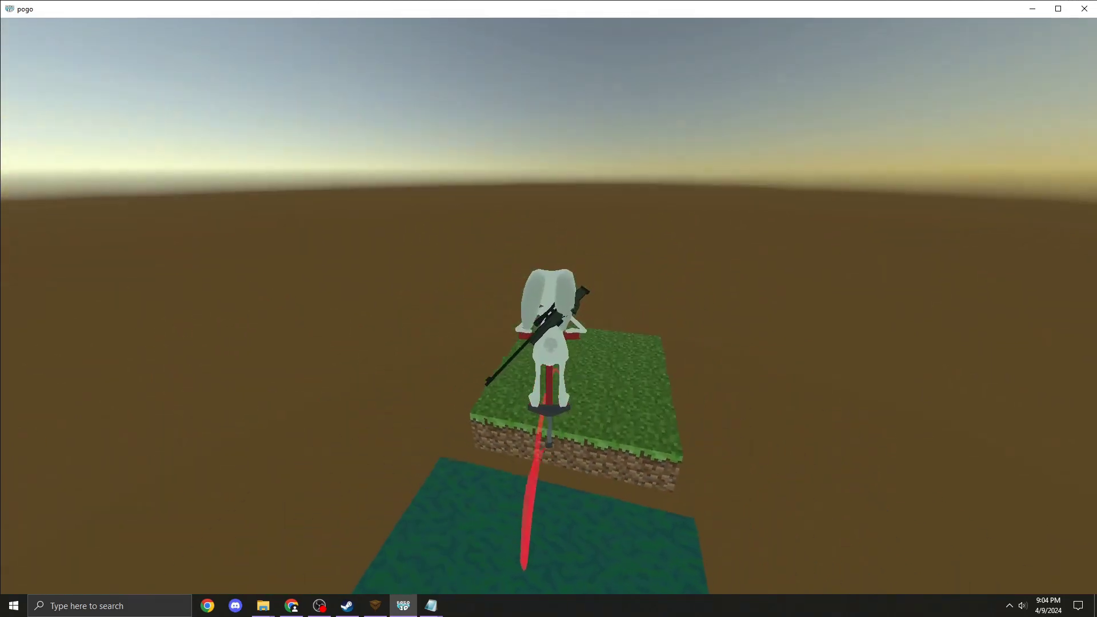
pyautogui.press('Escape')
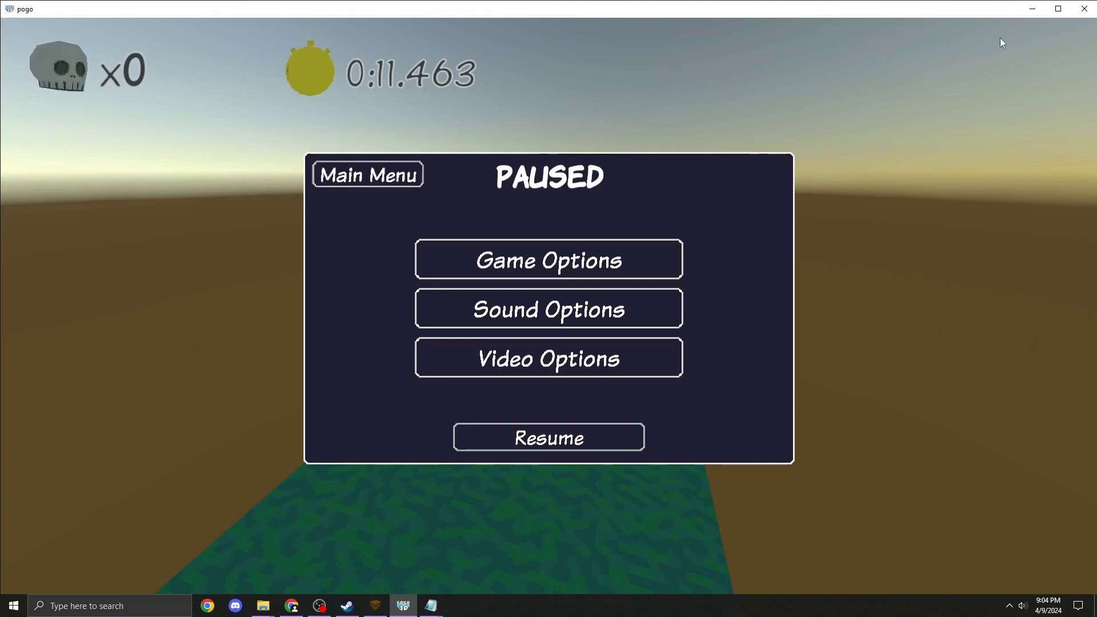
# Close the game, the mc folder window, pogostock.metawad and mc.metawad.
pyautogui.click(1087, 6)
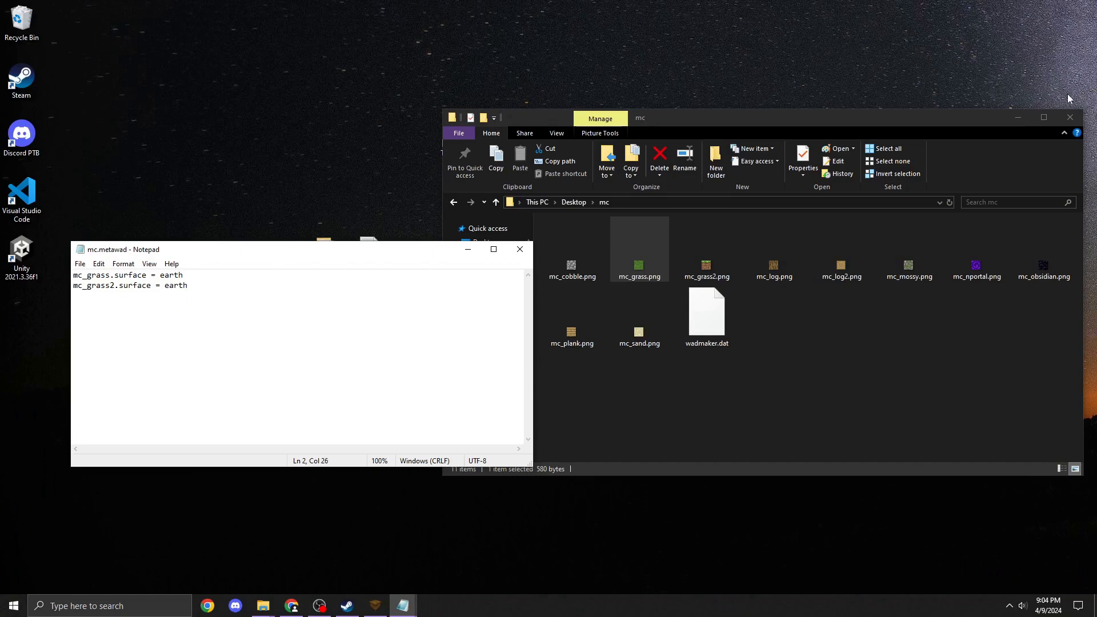
pyautogui.click(1068, 118)
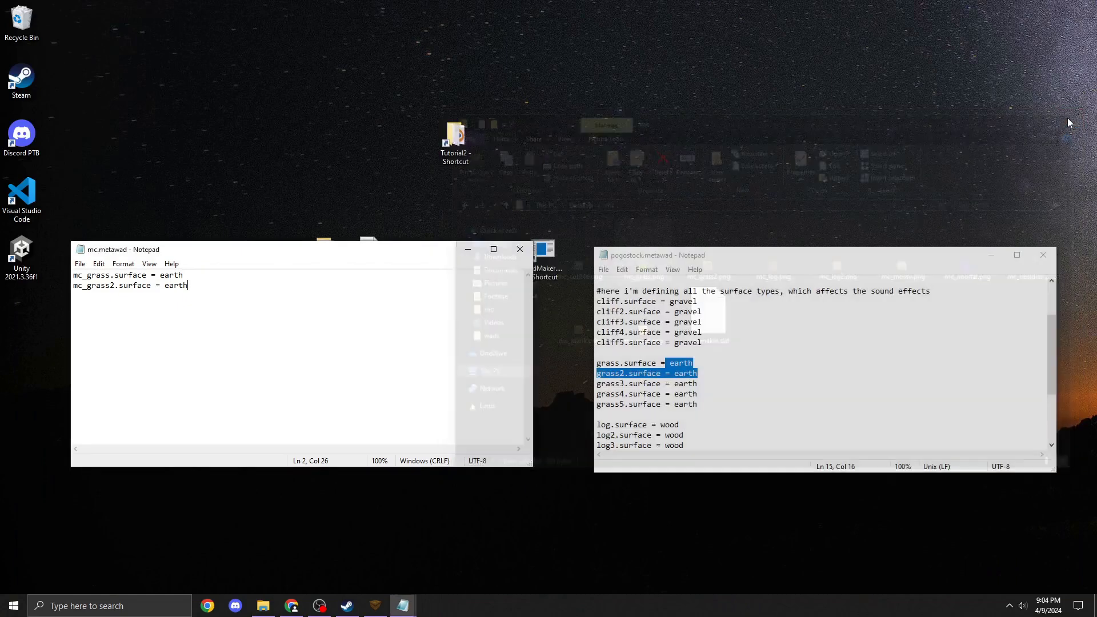
pyautogui.click(1045, 250)
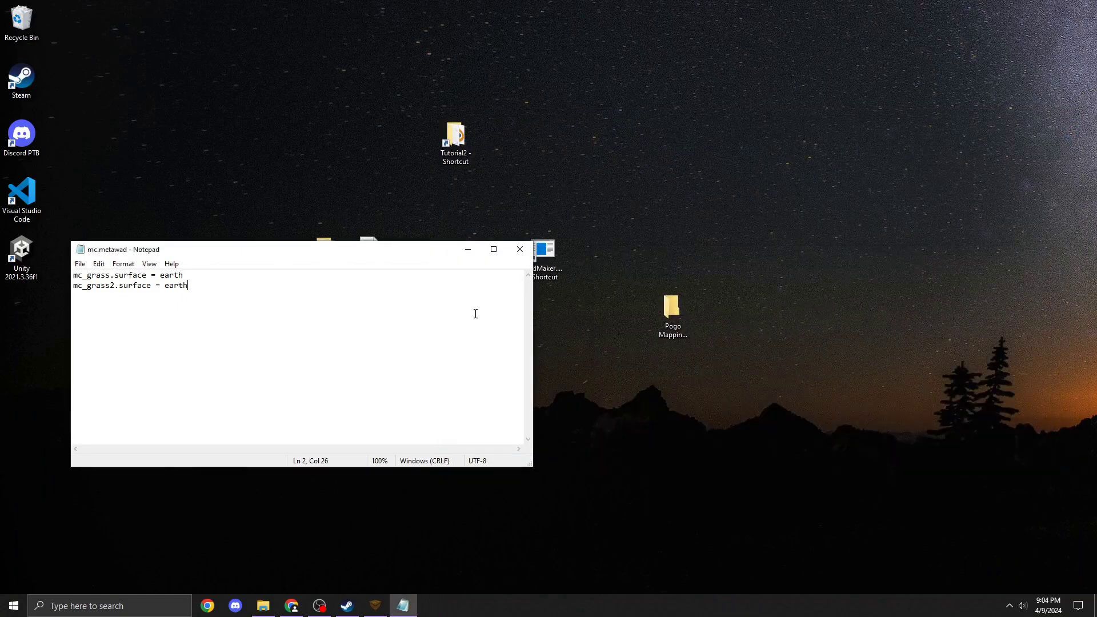
pyautogui.click(520, 250)
# Switch to Chrome, search Google for "quake wads" in a new tab and open the quaddicted.com/files/wads index.
pyautogui.click(207, 606)
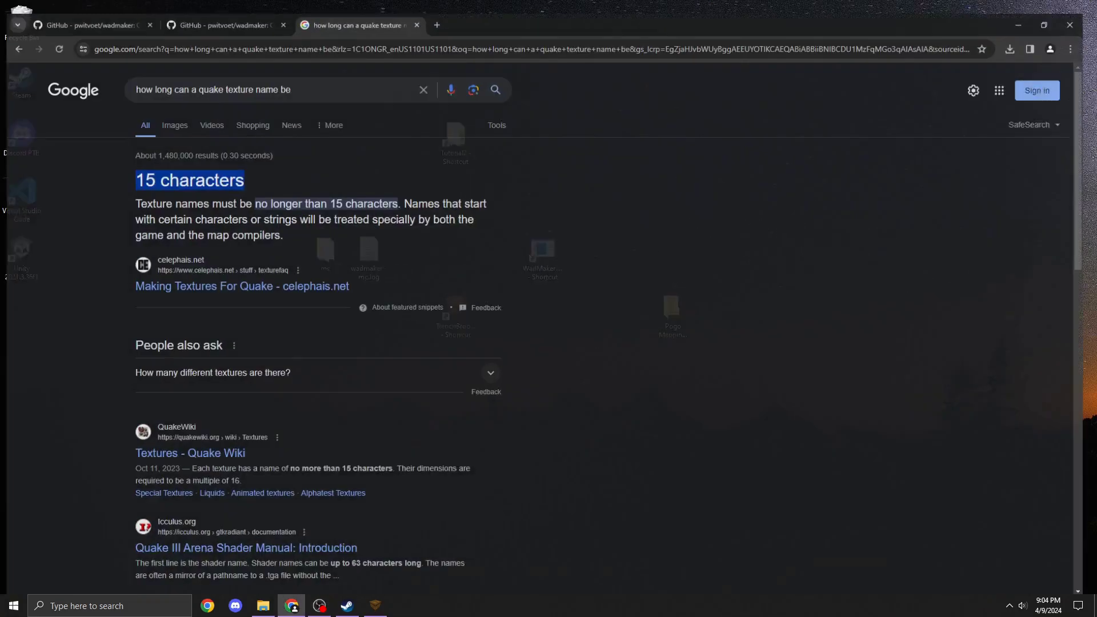
pyautogui.hotkey('ctrl', 't')
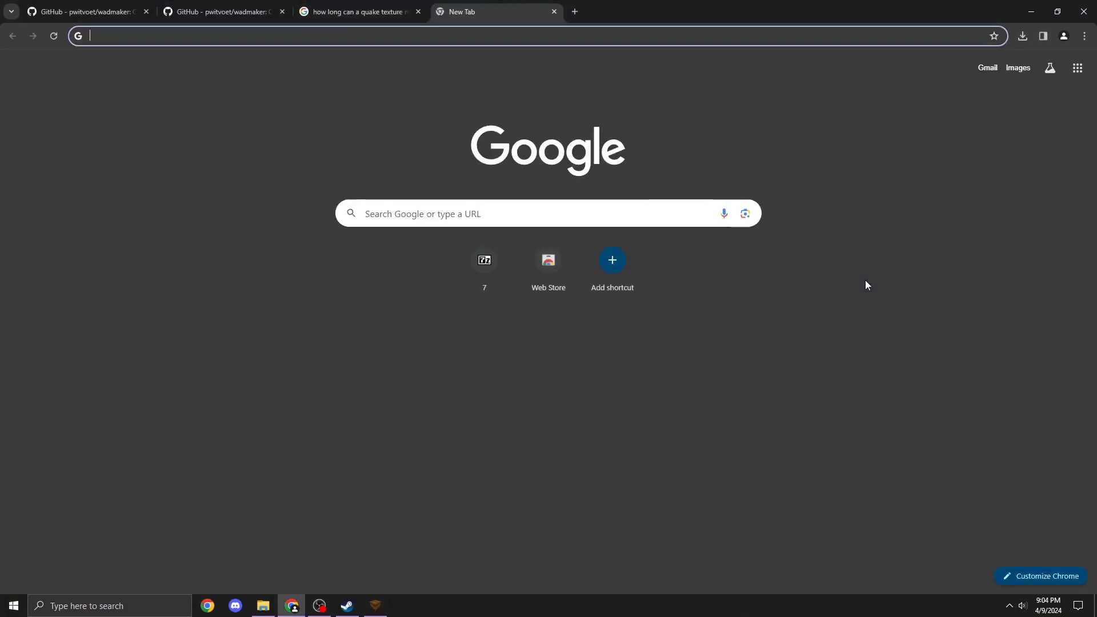
pyautogui.write('quake wads')
pyautogui.press('Return')
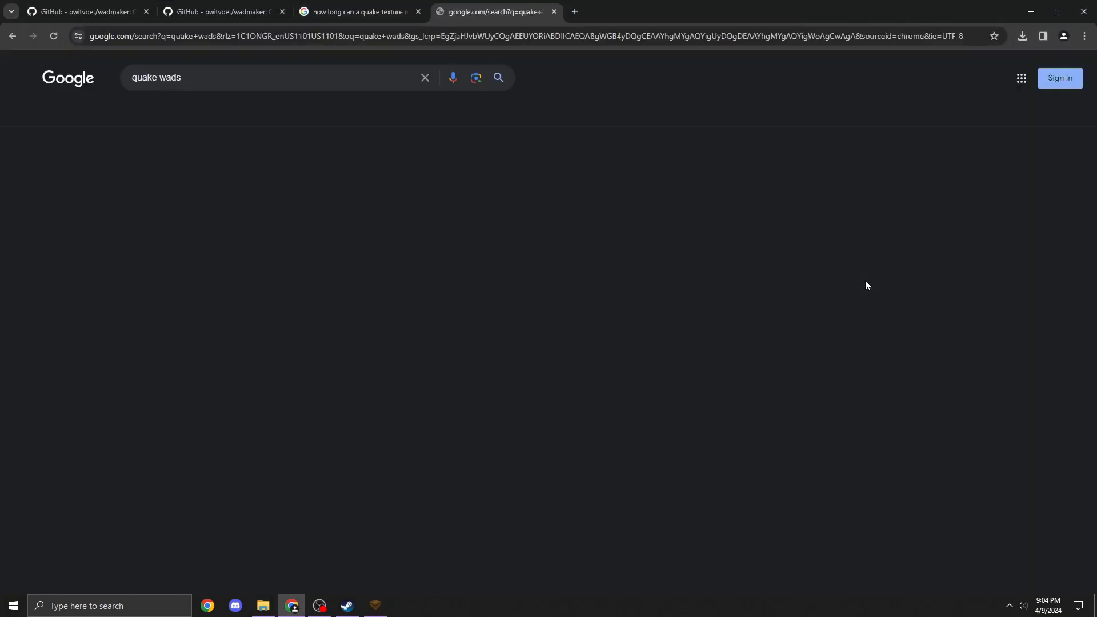
pyautogui.click(217, 195)
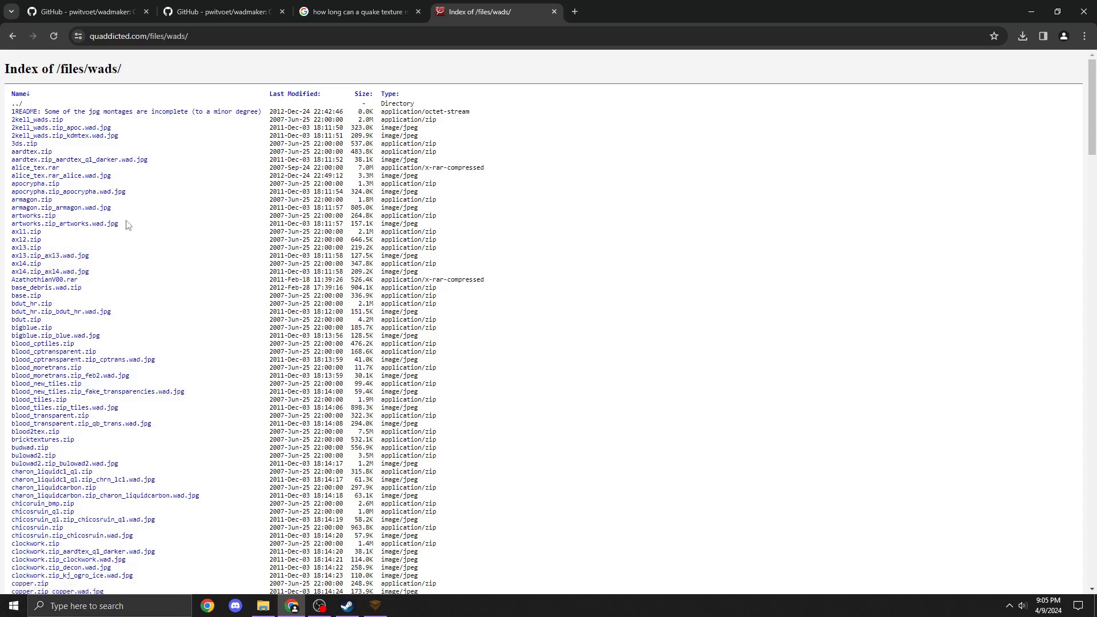
# Search Google for "how to convert wad2 to wad3" in another new tab.
pyautogui.hotkey('ctrl', 't')
pyautogui.write('wad')
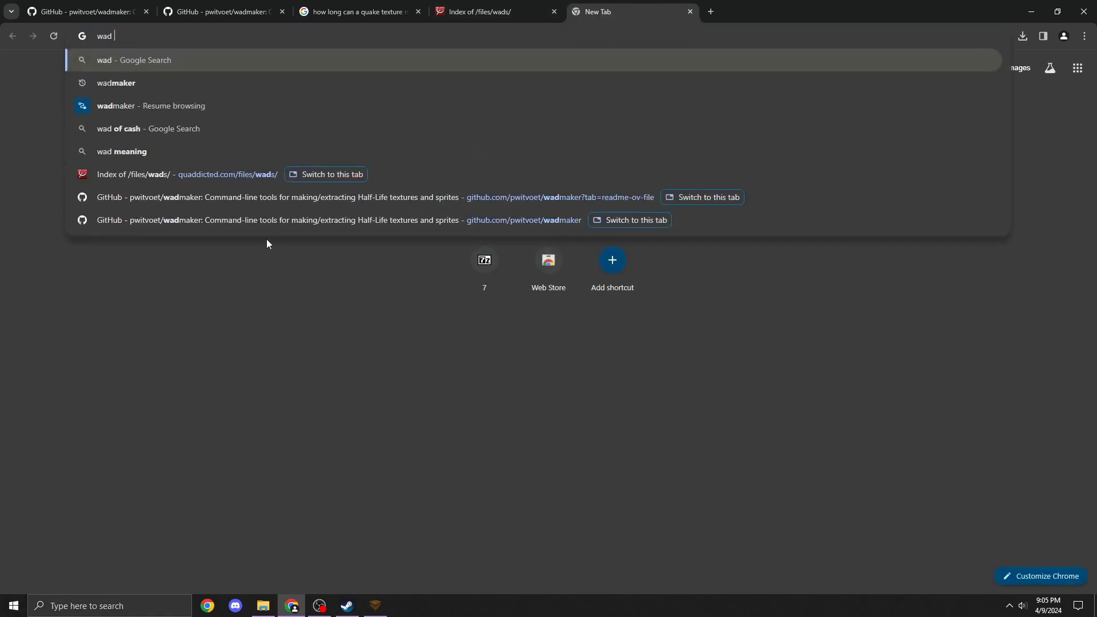
pyautogui.hotkey('ctrl', 'a')
pyautogui.write('how to conv')
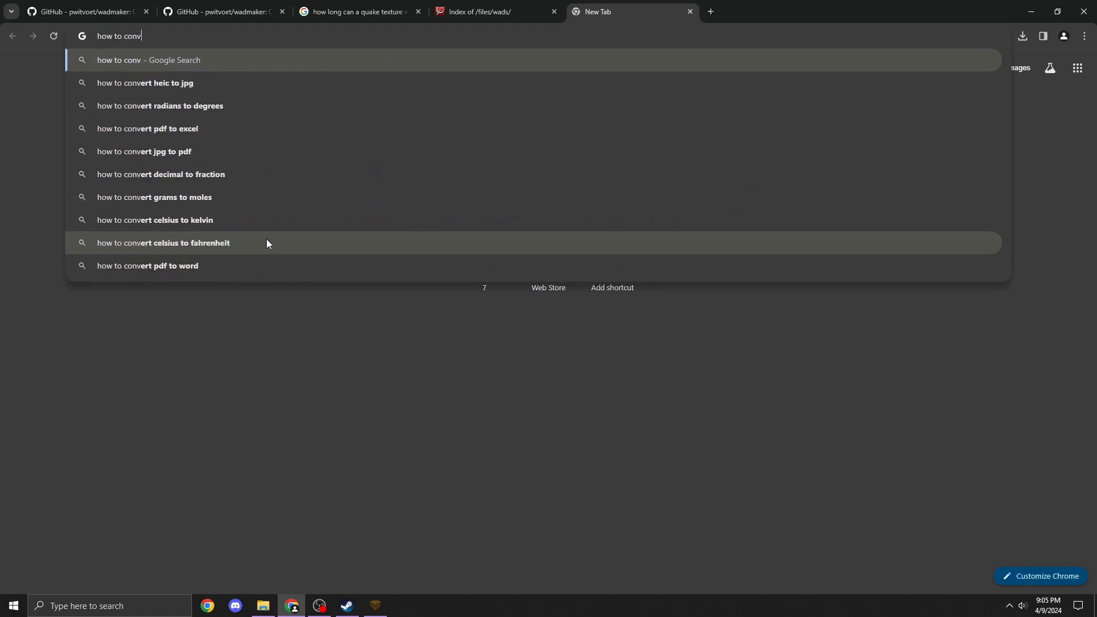
pyautogui.write('ert wad2 to wad3')
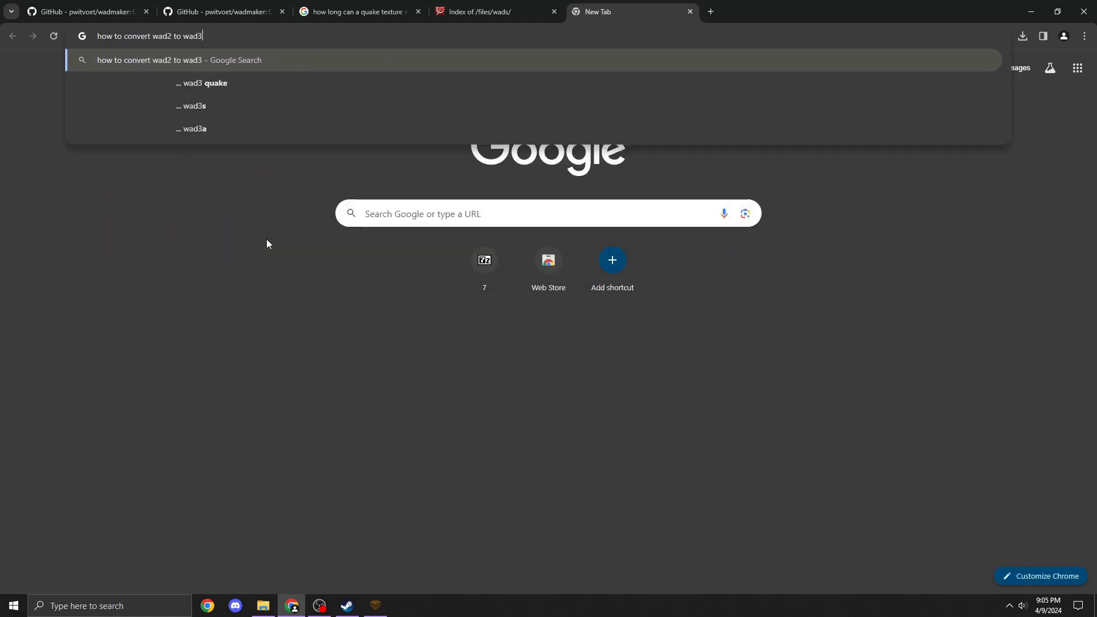
pyautogui.press('Return')
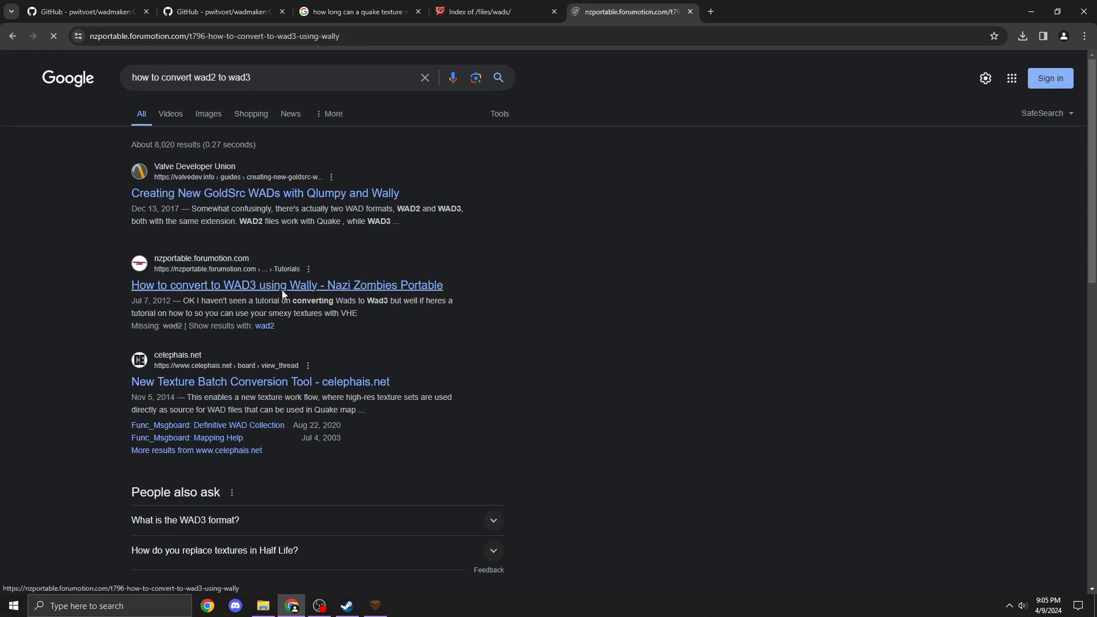
# Skim the forum thread on converting to WAD3 using Wally, return to the search results and minimize the browser.
pyautogui.scroll(-2, 435, 411)
pyautogui.scroll(-7, 467, 434)
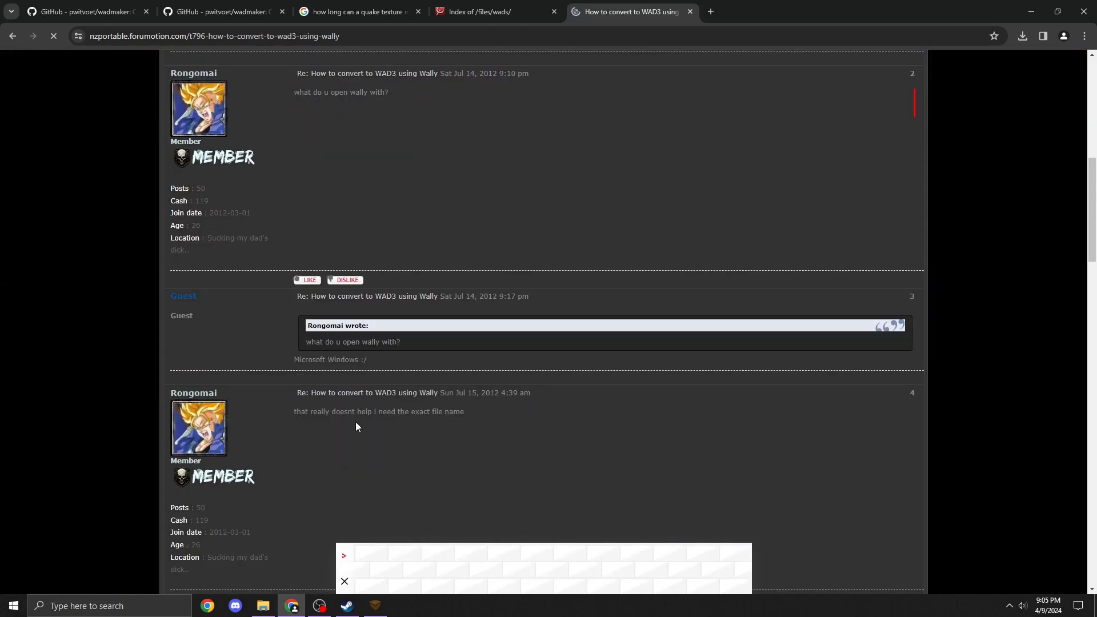
pyautogui.scroll(-5, 355, 422)
pyautogui.scroll(-4, 343, 422)
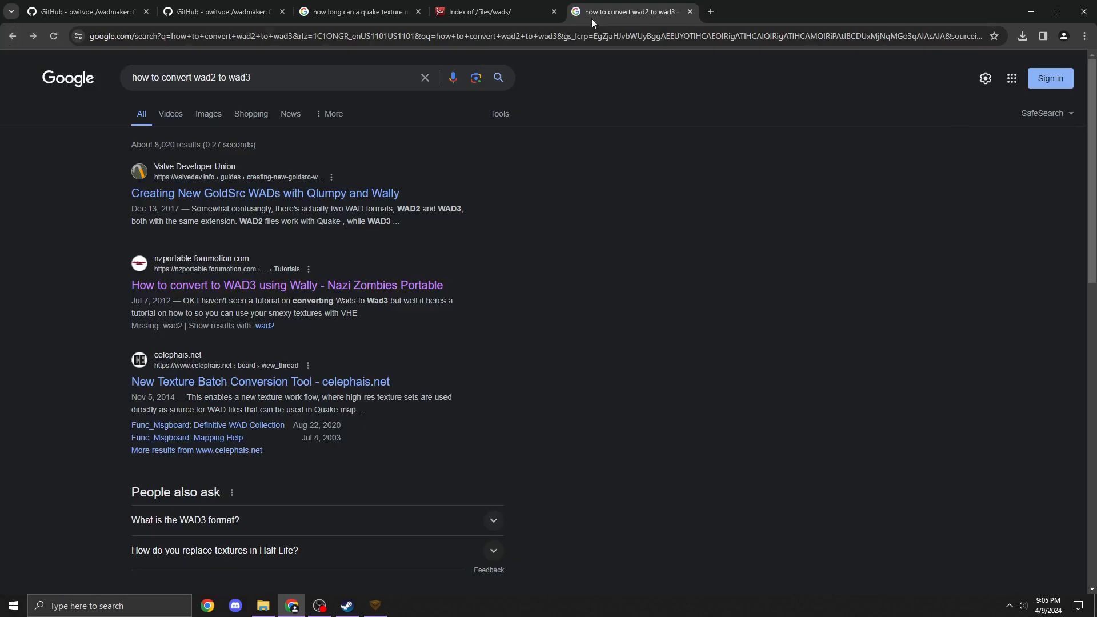
pyautogui.click(1031, 11)
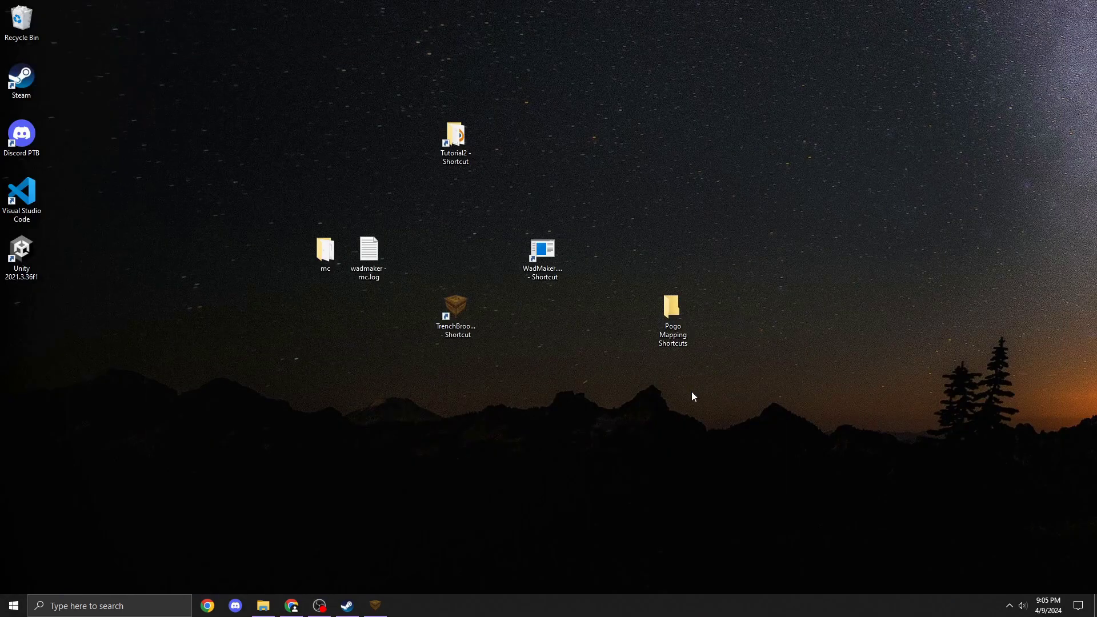